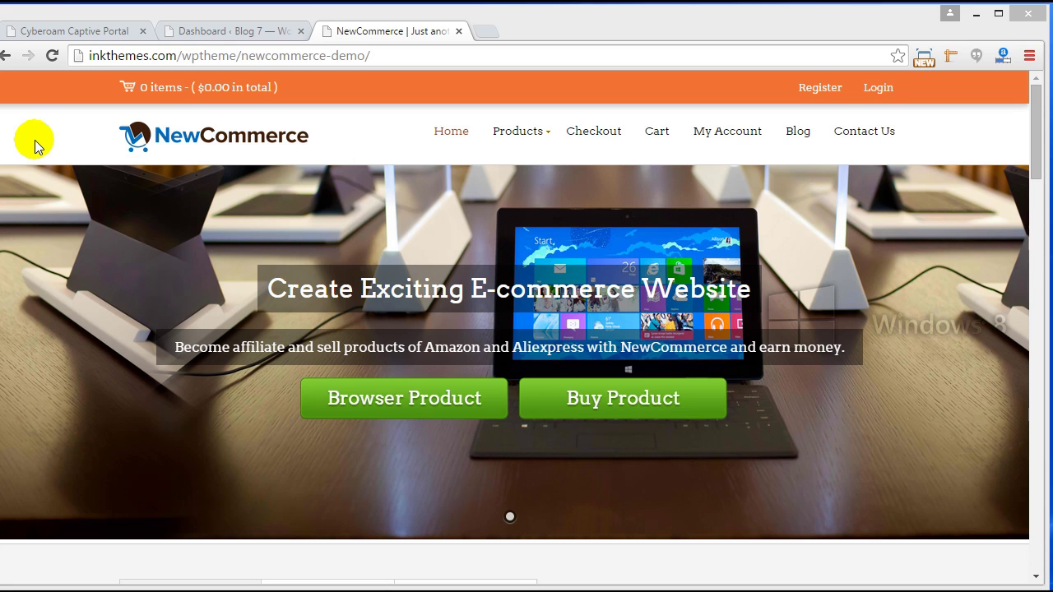
Step: Look through the NewCommerce demo homepage, from the banner and product listings to the feature sections, recent activities and footer
{"action": "scroll", "coordinate": [158, 246], "scroll_direction": "down", "scroll_amount": 8}
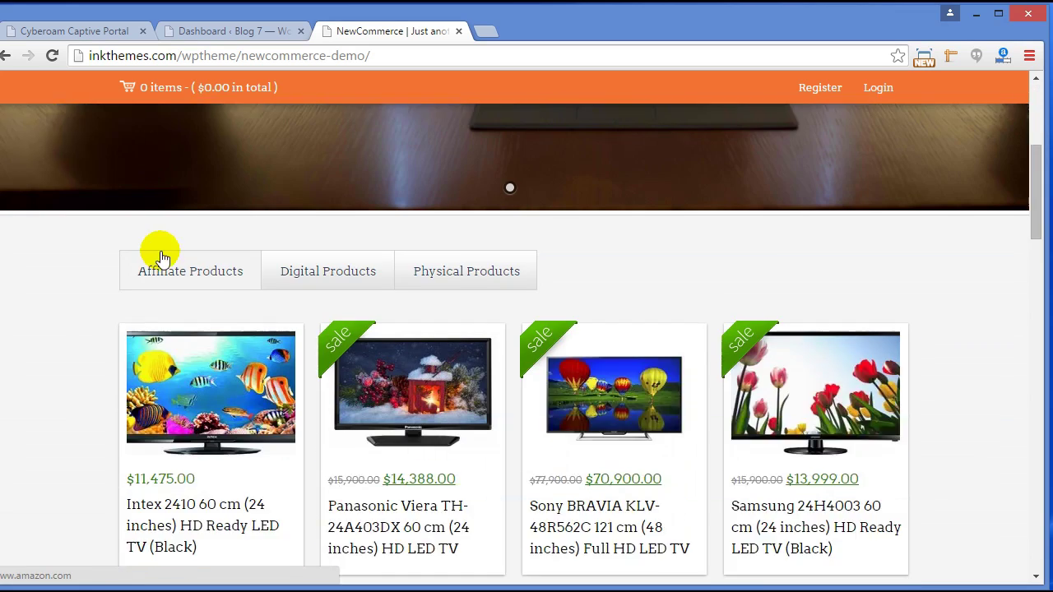
{"action": "scroll", "coordinate": [161, 257], "scroll_direction": "down", "scroll_amount": 15}
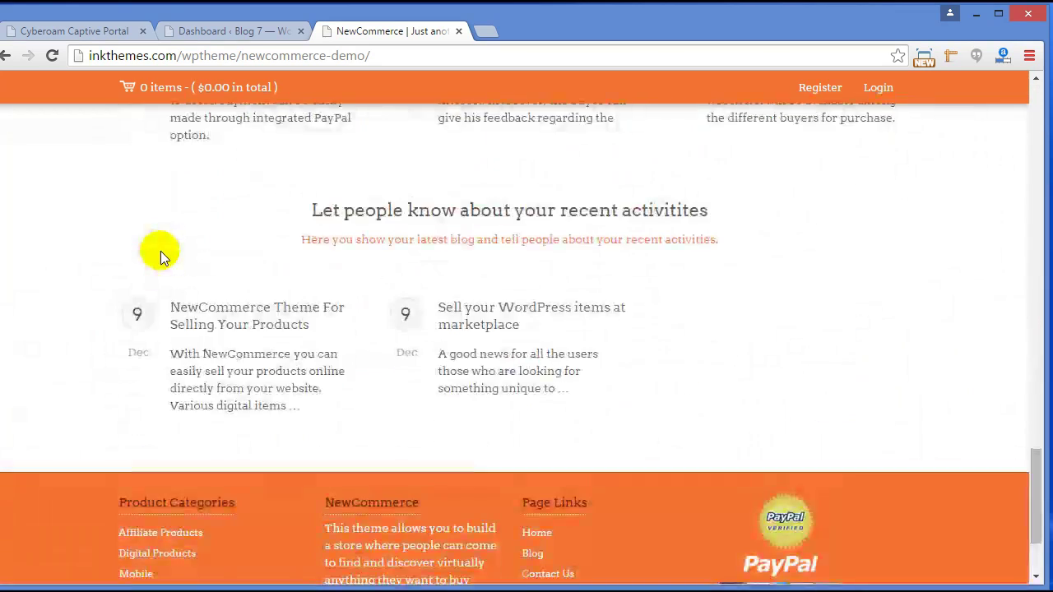
{"action": "scroll", "coordinate": [160, 251], "scroll_direction": "up", "scroll_amount": 12}
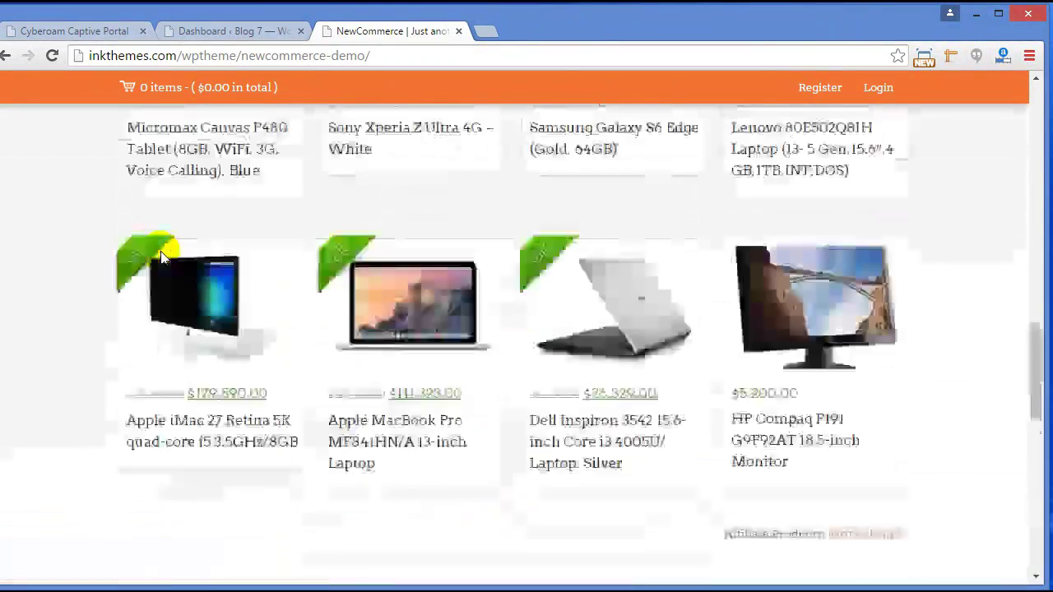
{"action": "scroll", "coordinate": [162, 258], "scroll_direction": "up", "scroll_amount": 8}
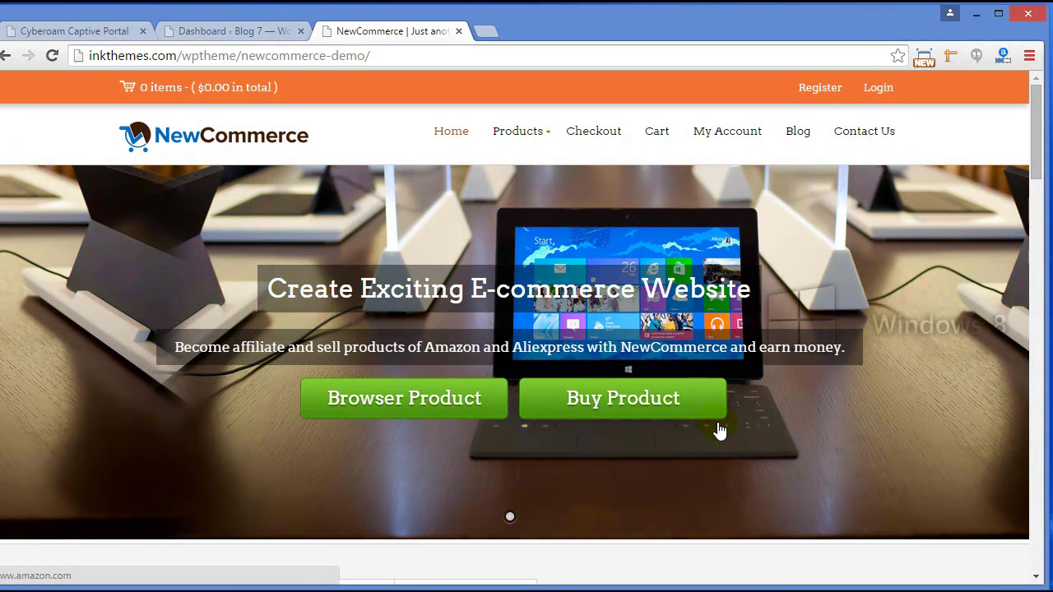
{"action": "scroll", "coordinate": [718, 424], "scroll_direction": "down", "scroll_amount": 5}
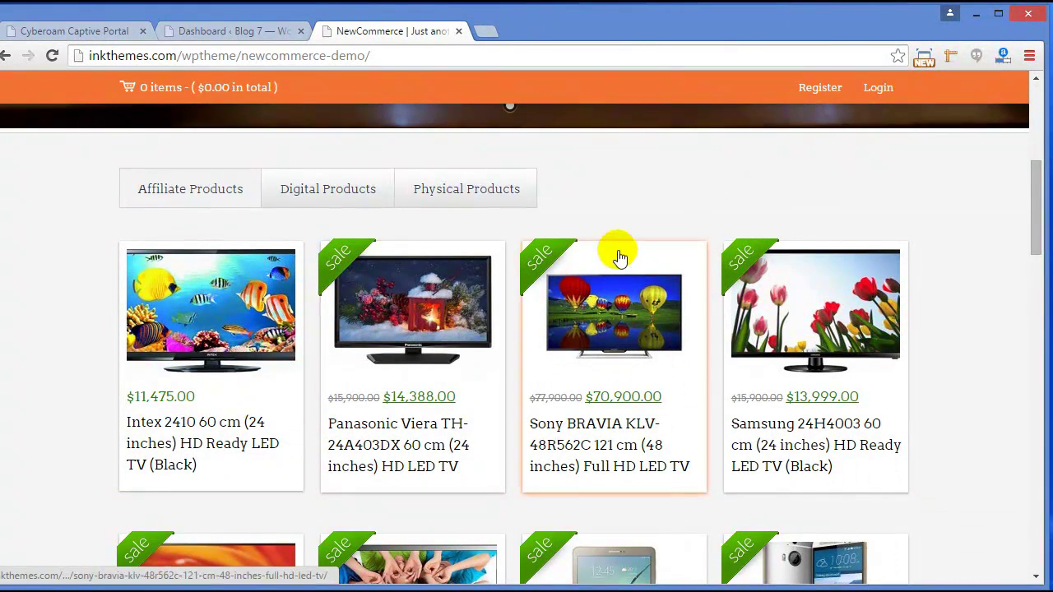
{"action": "scroll", "coordinate": [618, 252], "scroll_direction": "down", "scroll_amount": 2}
{"action": "scroll", "coordinate": [620, 257], "scroll_direction": "down", "scroll_amount": 4}
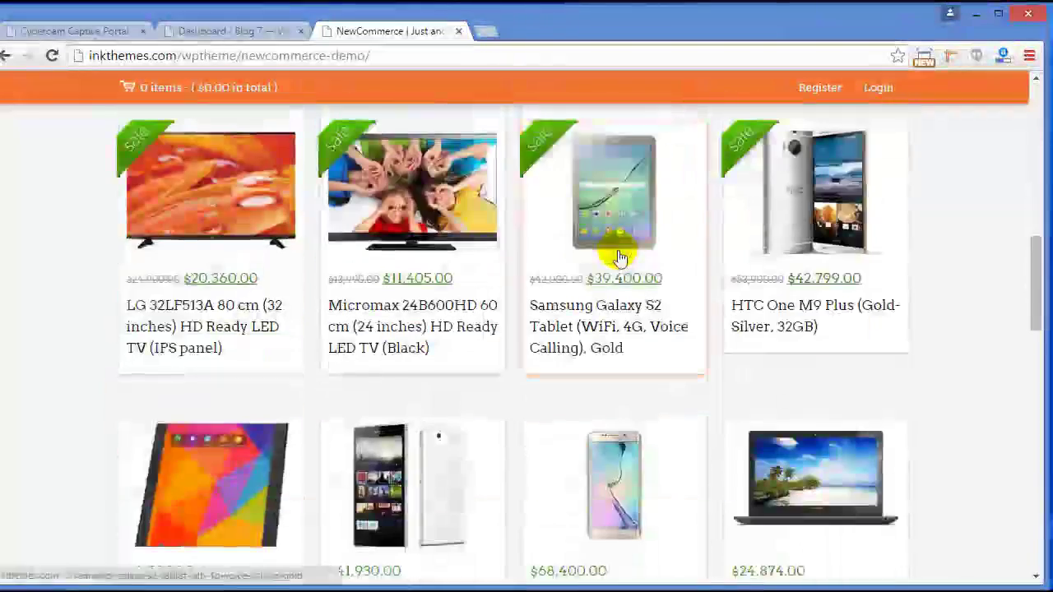
{"action": "scroll", "coordinate": [618, 255], "scroll_direction": "down", "scroll_amount": 1}
{"action": "scroll", "coordinate": [618, 250], "scroll_direction": "down", "scroll_amount": 7}
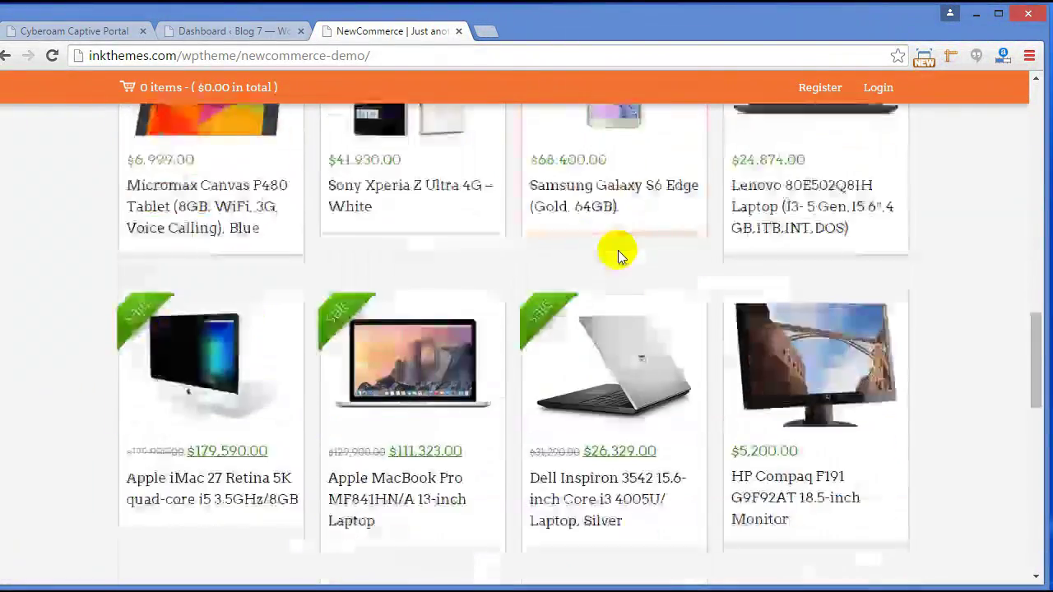
{"action": "scroll", "coordinate": [618, 250], "scroll_direction": "down", "scroll_amount": 1}
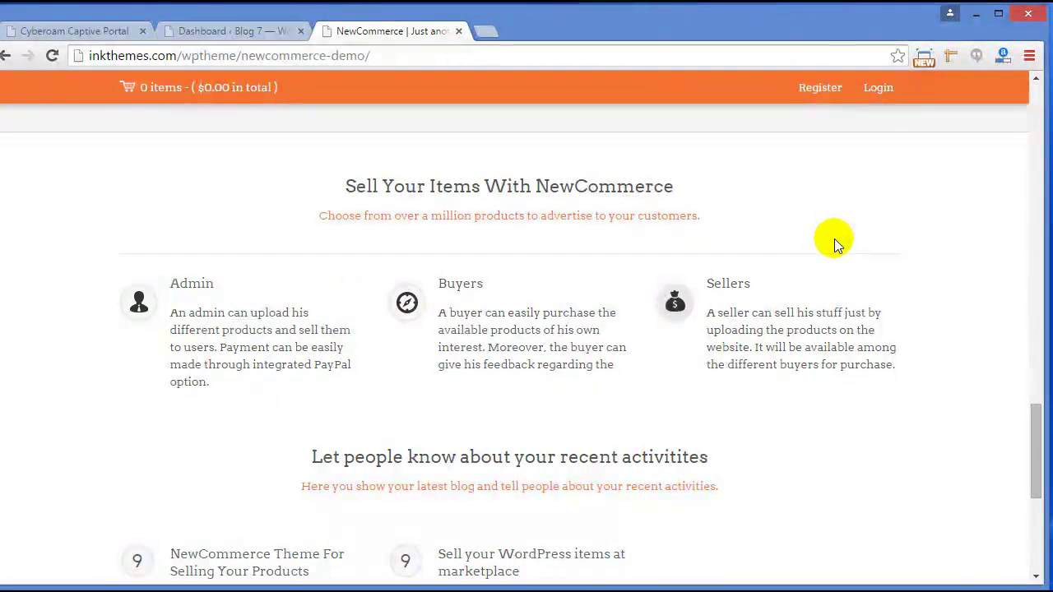
{"action": "scroll", "coordinate": [834, 238], "scroll_direction": "down", "scroll_amount": 5}
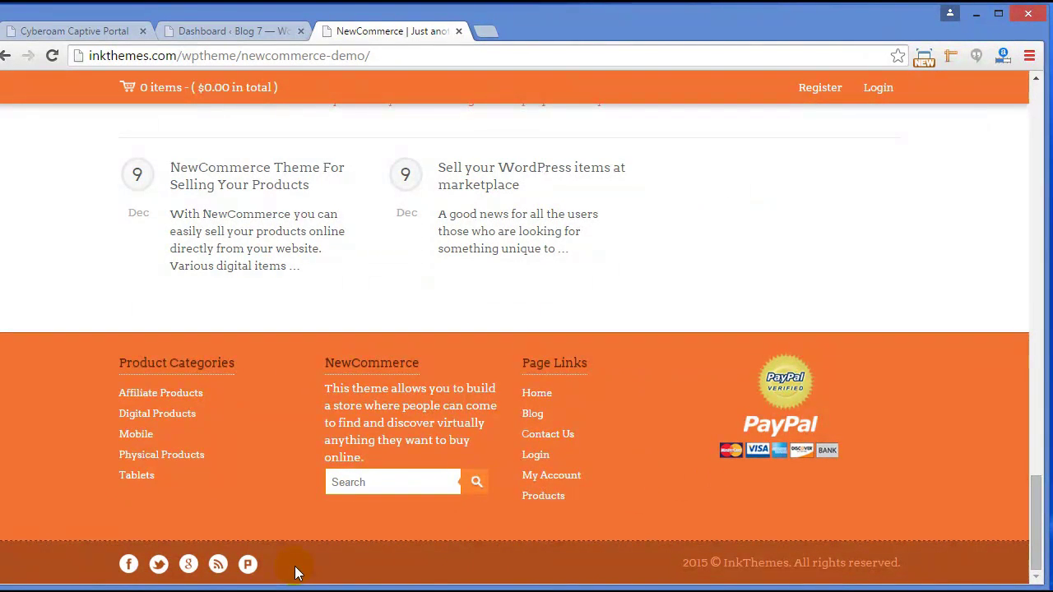
{"action": "scroll", "coordinate": [303, 407], "scroll_direction": "up", "scroll_amount": 8}
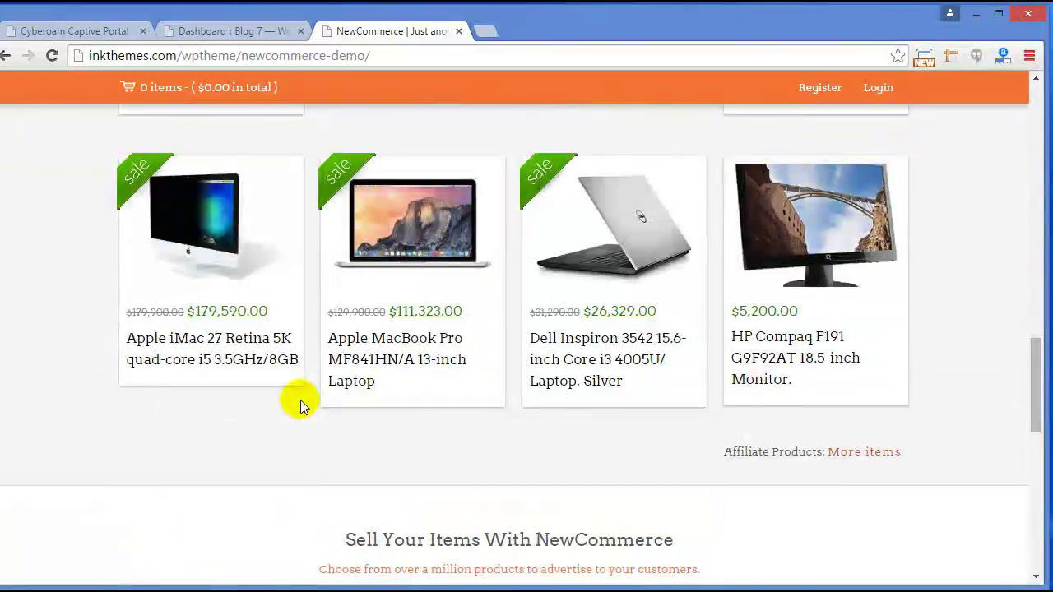
{"action": "scroll", "coordinate": [301, 405], "scroll_direction": "up", "scroll_amount": 15}
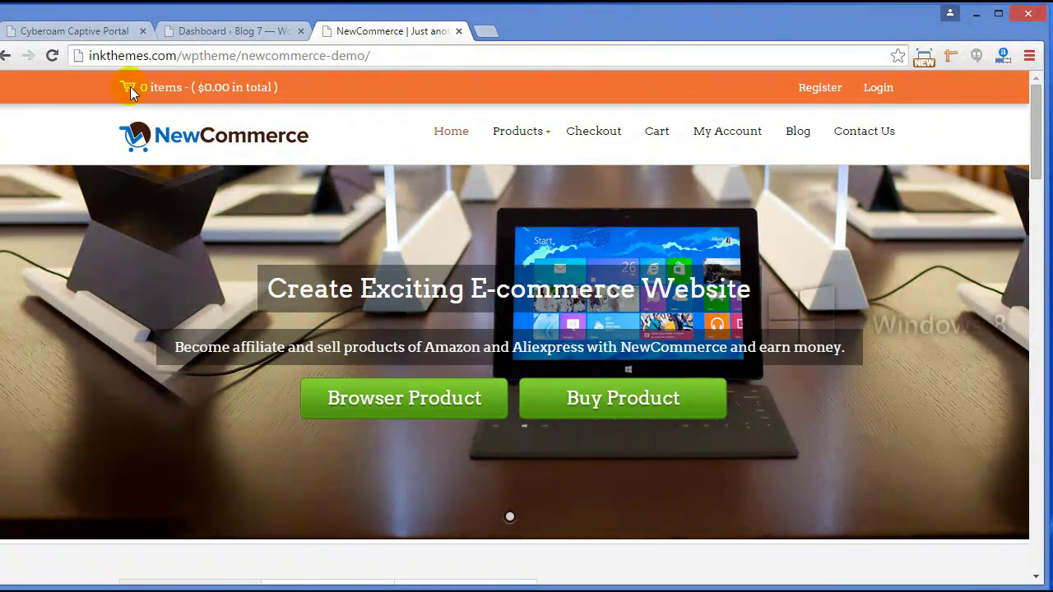
Step: Install the theme from newcommercetheme.zip on the Blog 7 WordPress site and activate it
{"action": "left_click", "coordinate": [215, 32]}
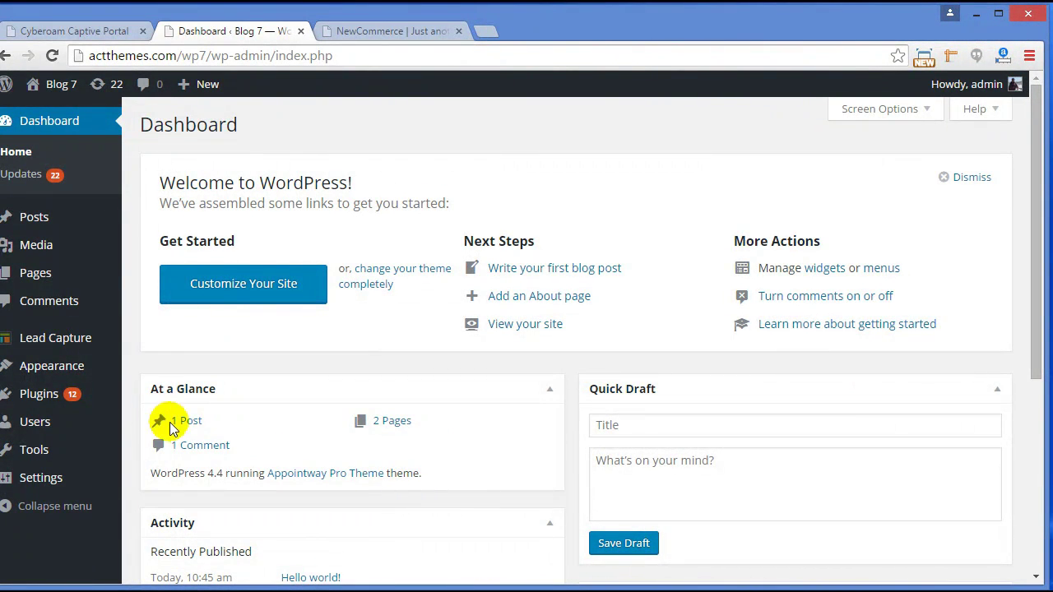
{"action": "mouse_move", "coordinate": [70, 371]}
{"action": "left_click", "coordinate": [147, 372]}
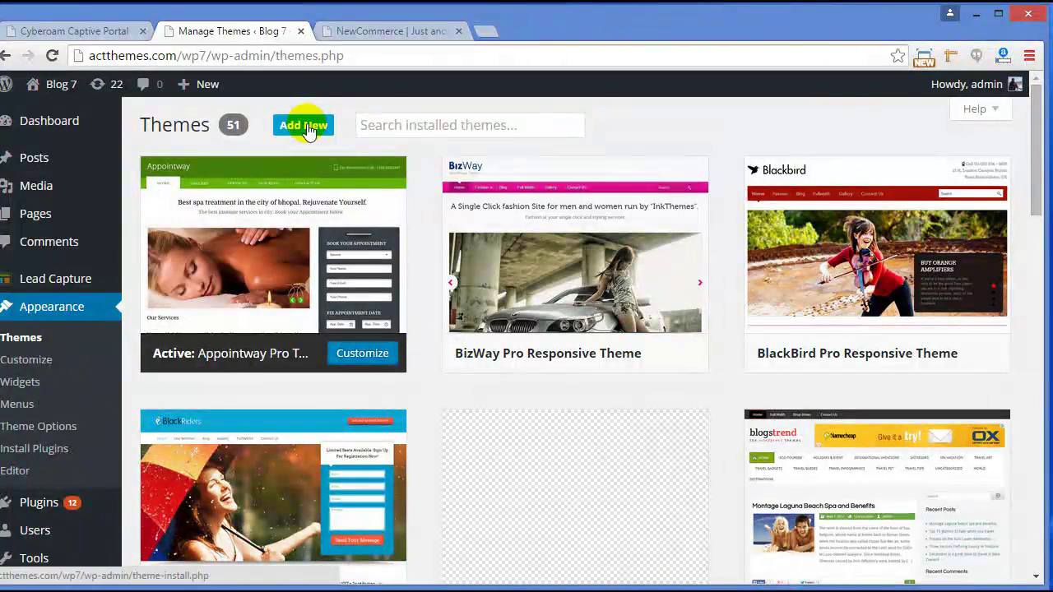
{"action": "left_click", "coordinate": [304, 128]}
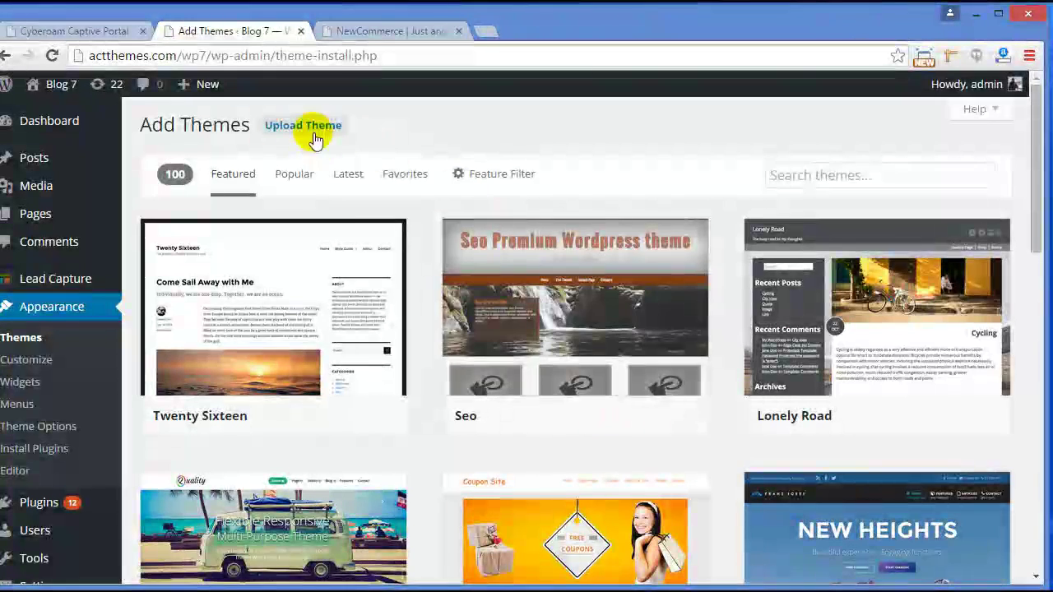
{"action": "left_click", "coordinate": [316, 136]}
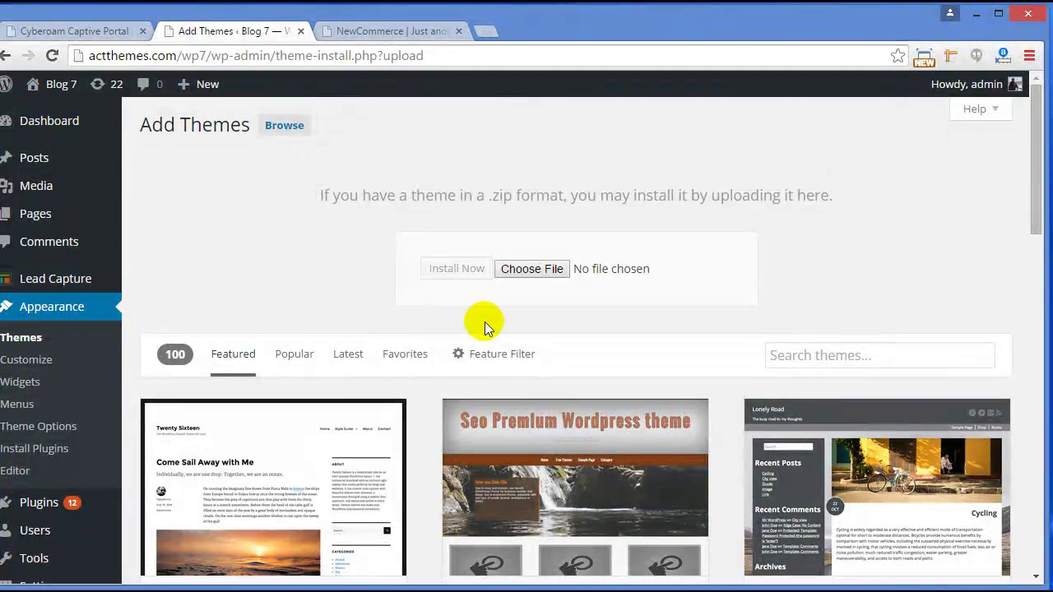
{"action": "left_click", "coordinate": [531, 270]}
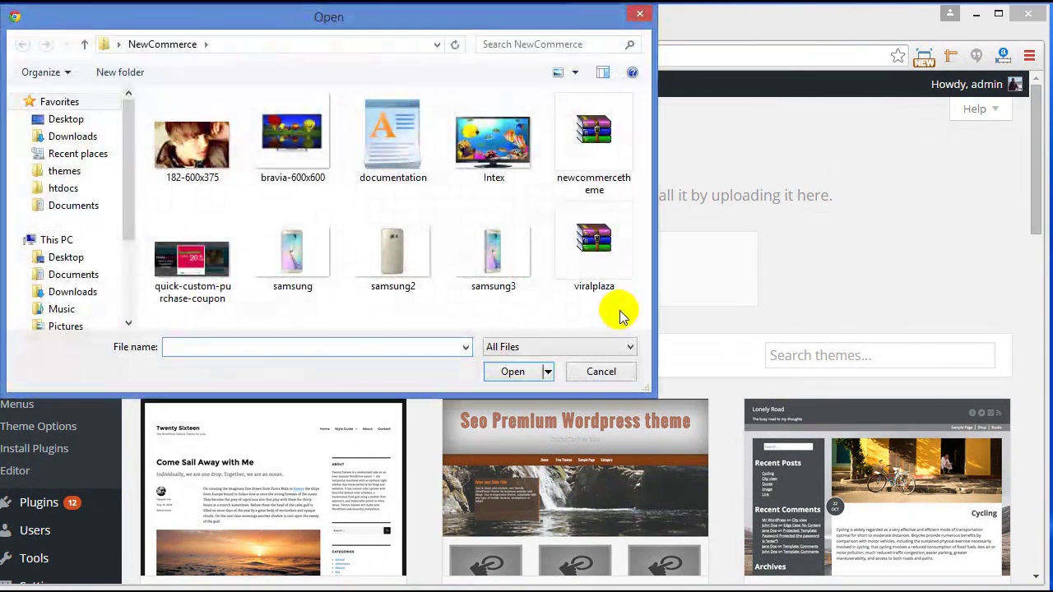
{"action": "left_click", "coordinate": [599, 140]}
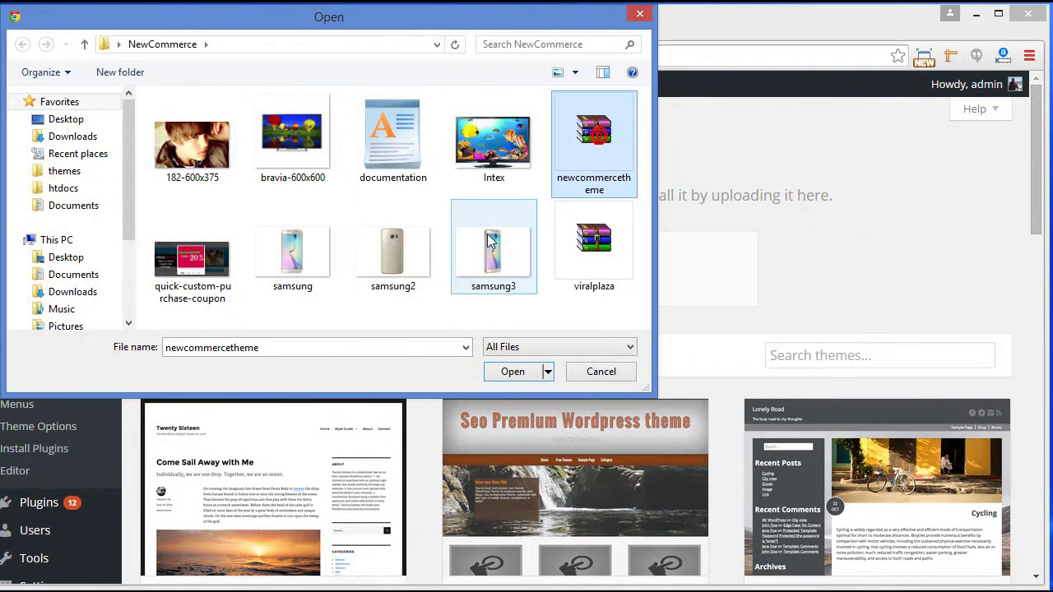
{"action": "left_click", "coordinate": [513, 371]}
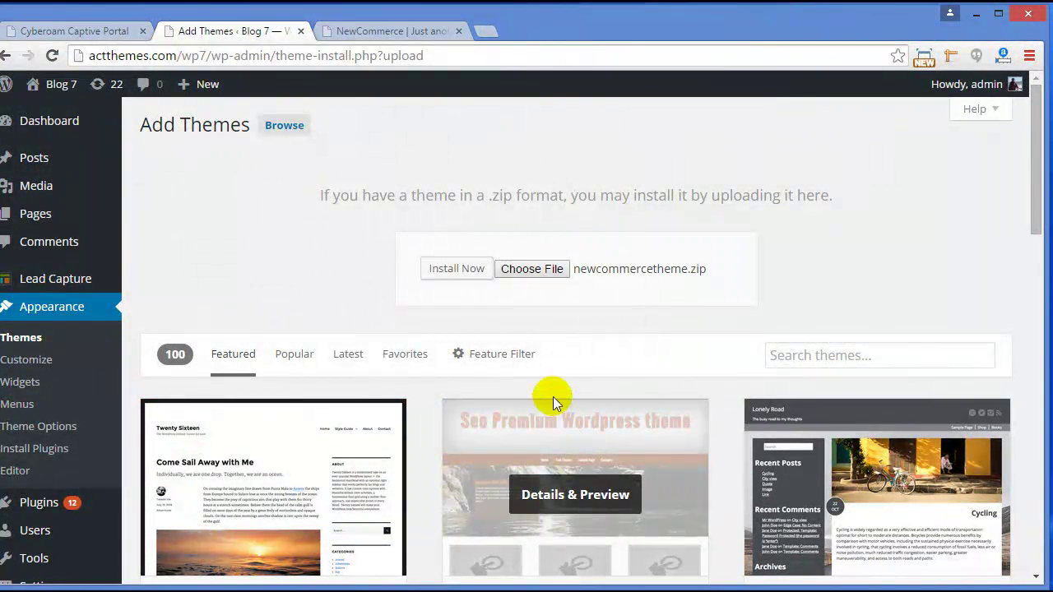
{"action": "left_click", "coordinate": [449, 268]}
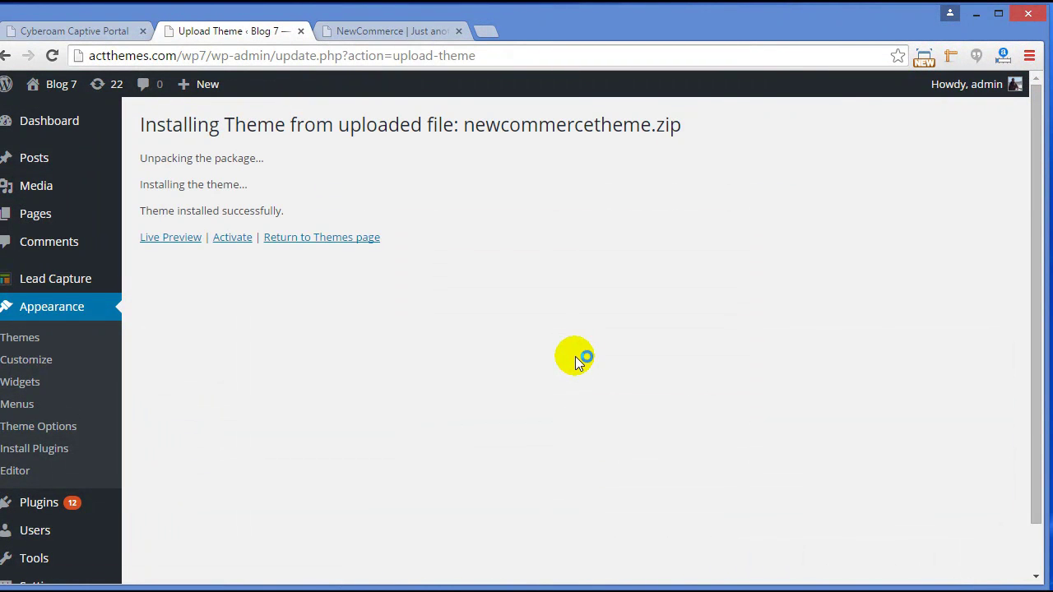
{"action": "left_click", "coordinate": [234, 238]}
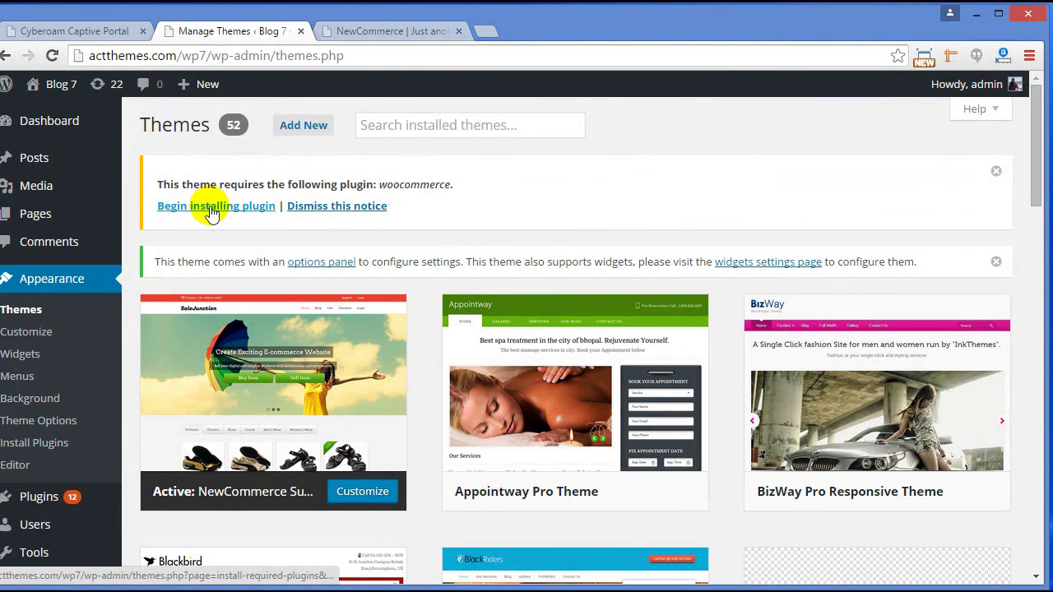
Step: Install the woocommerce plugin required by the theme and return to the dashboard
{"action": "left_click", "coordinate": [212, 210]}
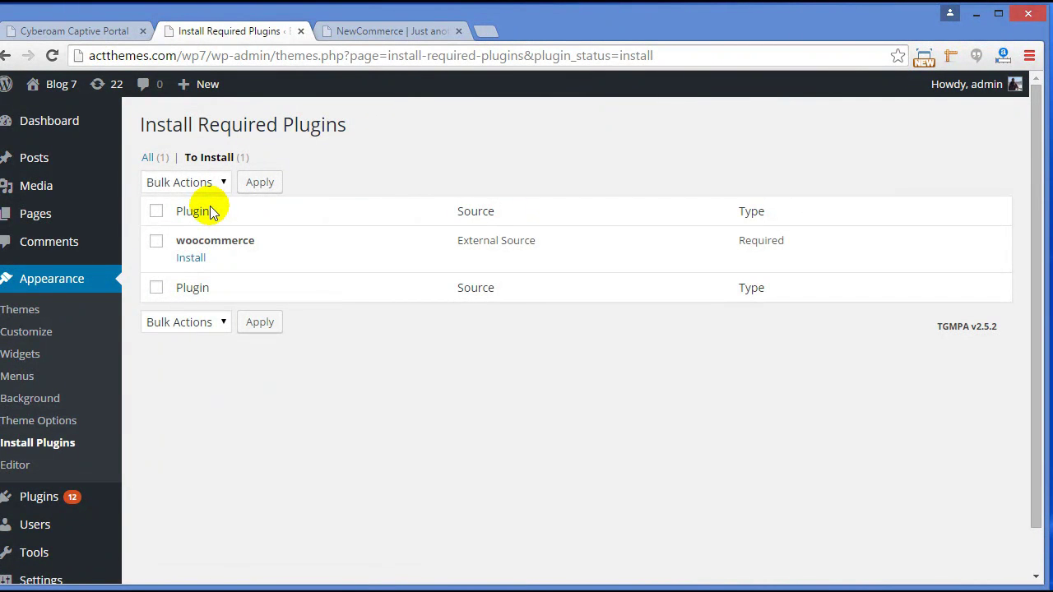
{"action": "left_click", "coordinate": [201, 260]}
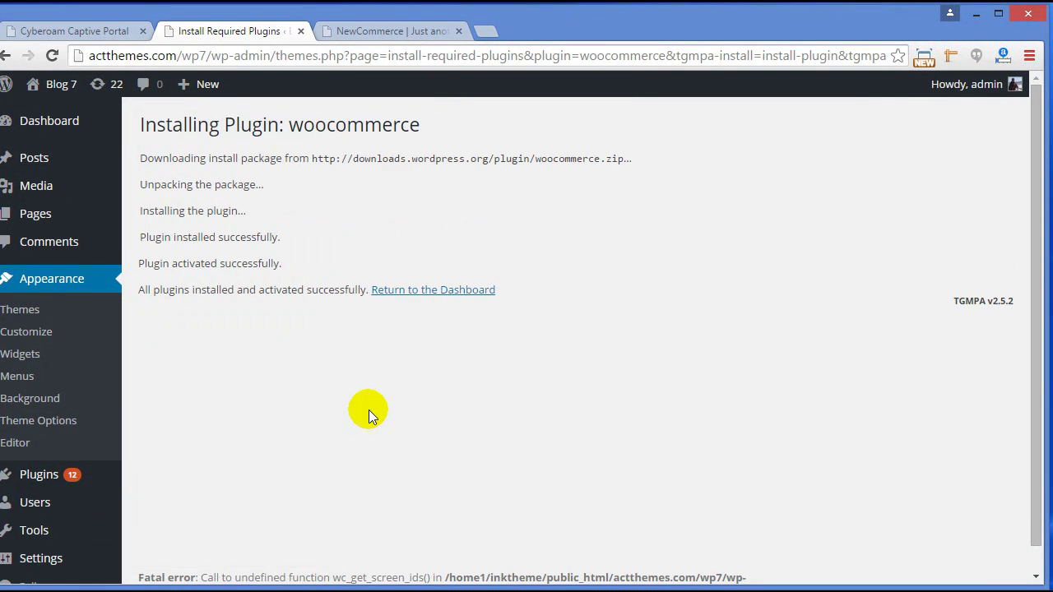
{"action": "left_click", "coordinate": [442, 294]}
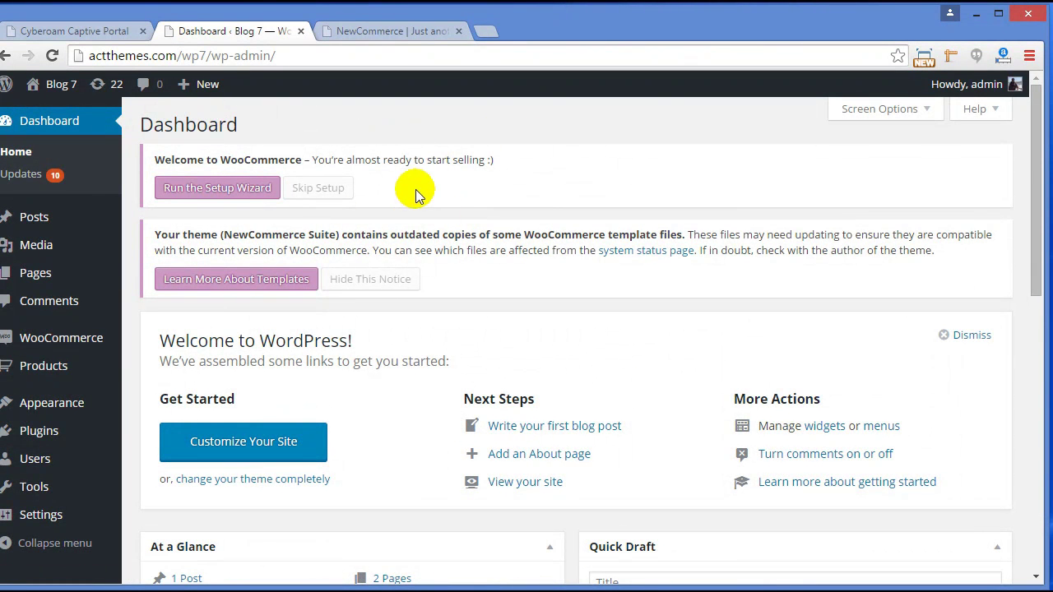
Step: Start the WooCommerce setup wizard and accept the creation of the Shop, Cart, Checkout and My Account pages
{"action": "left_click", "coordinate": [235, 194]}
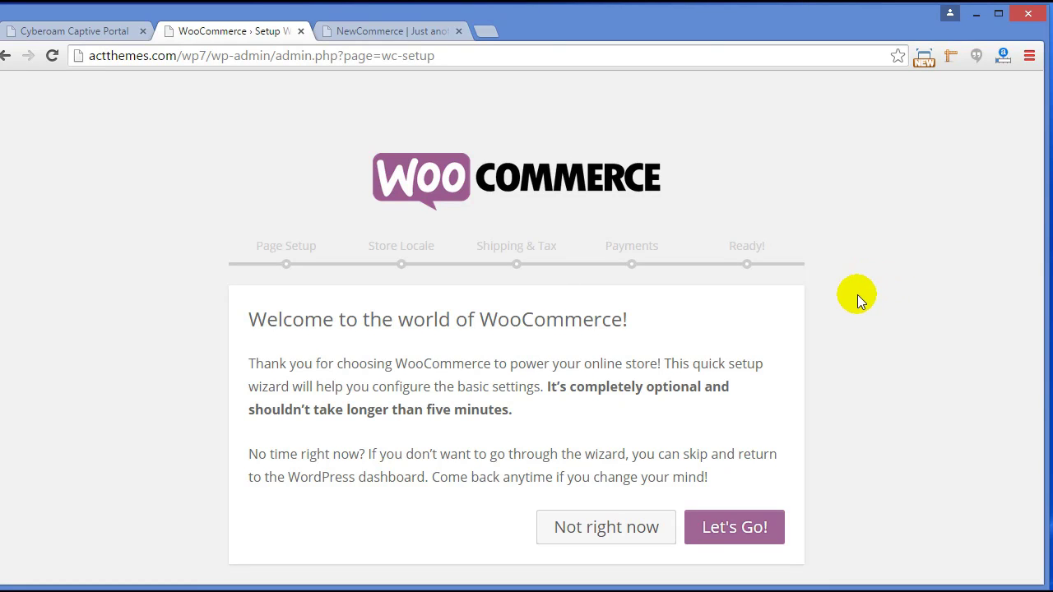
{"action": "left_click", "coordinate": [733, 537]}
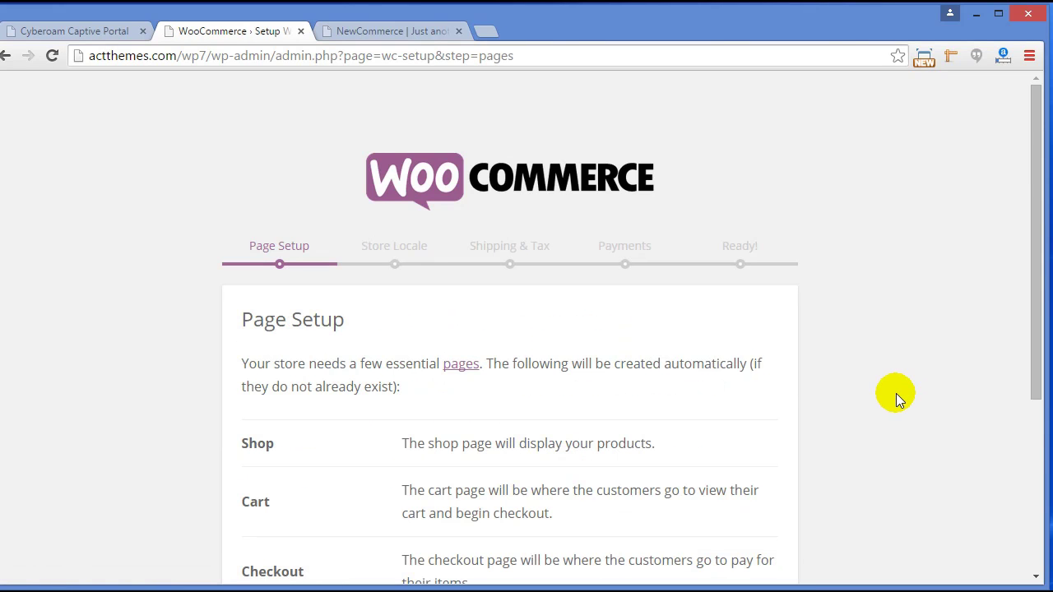
{"action": "scroll", "coordinate": [896, 393], "scroll_direction": "down", "scroll_amount": 2}
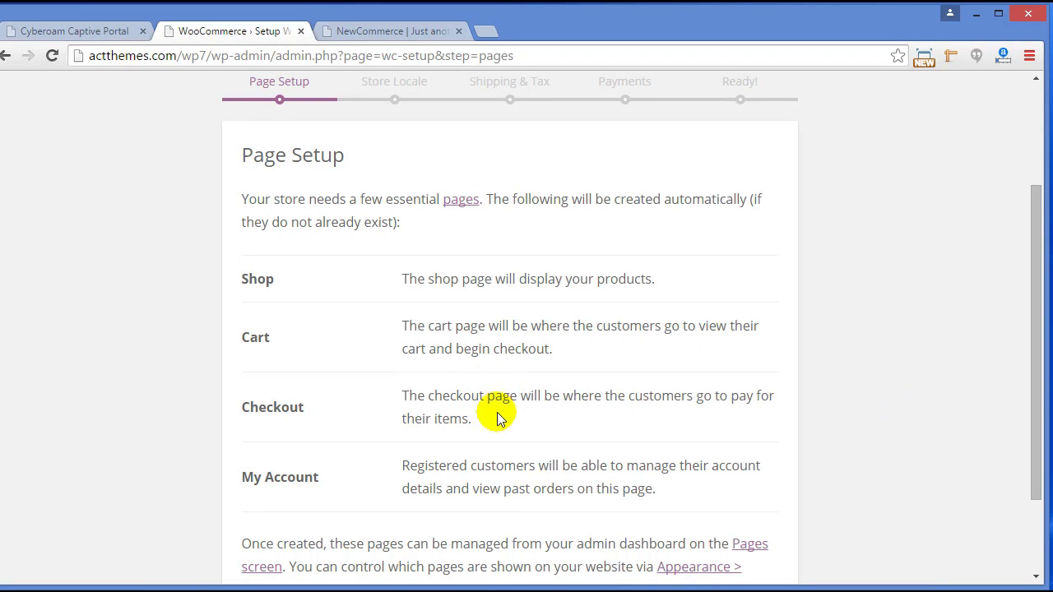
{"action": "scroll", "coordinate": [855, 407], "scroll_direction": "down", "scroll_amount": 3}
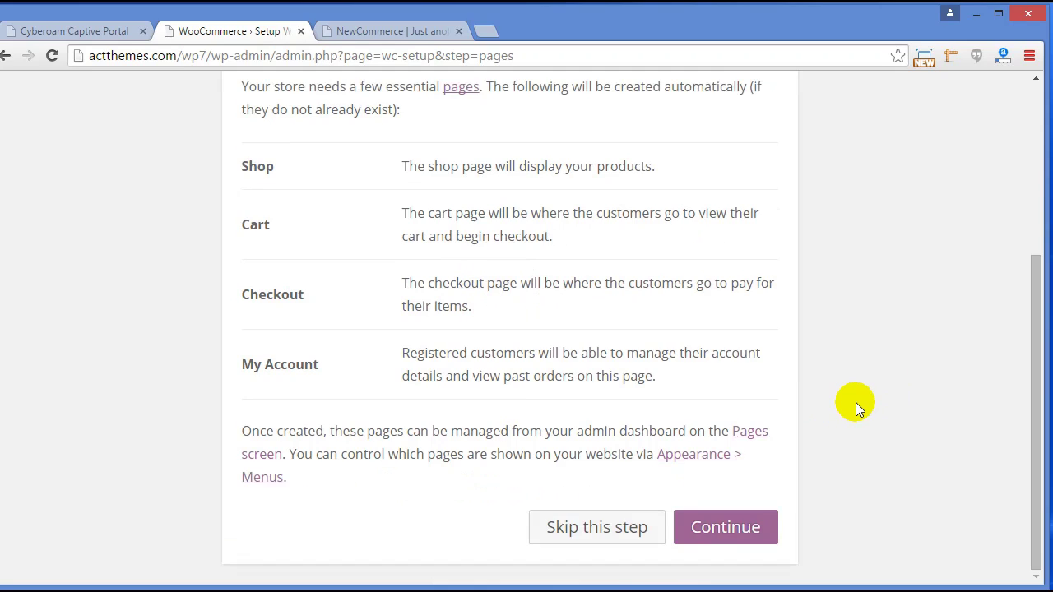
{"action": "left_click", "coordinate": [720, 535]}
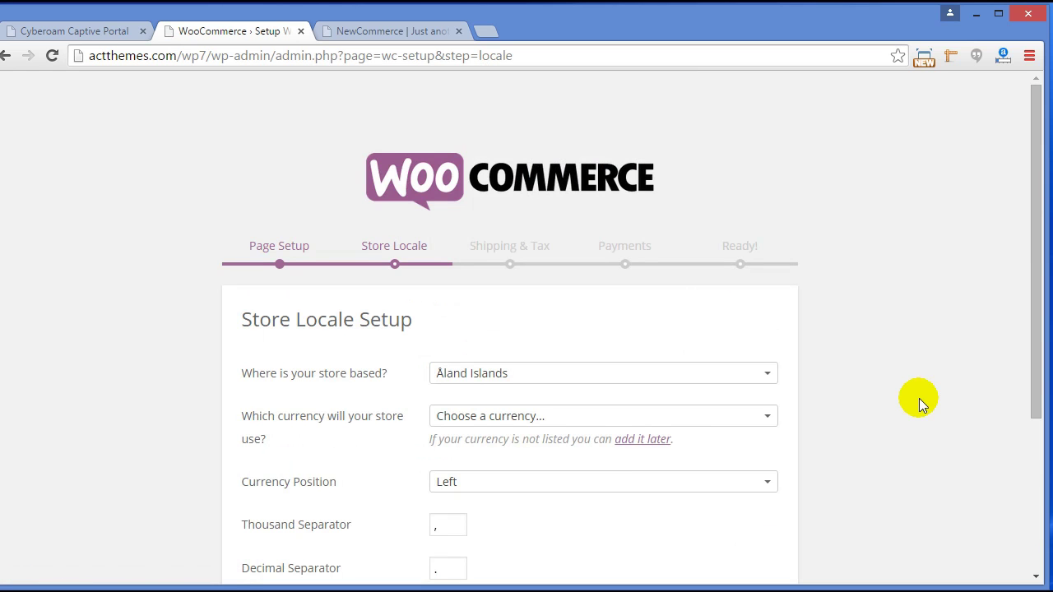
Step: Set the store's base location to India — Madhya Pradesh in the Store Locale Setup
{"action": "scroll", "coordinate": [848, 291], "scroll_direction": "down", "scroll_amount": 3}
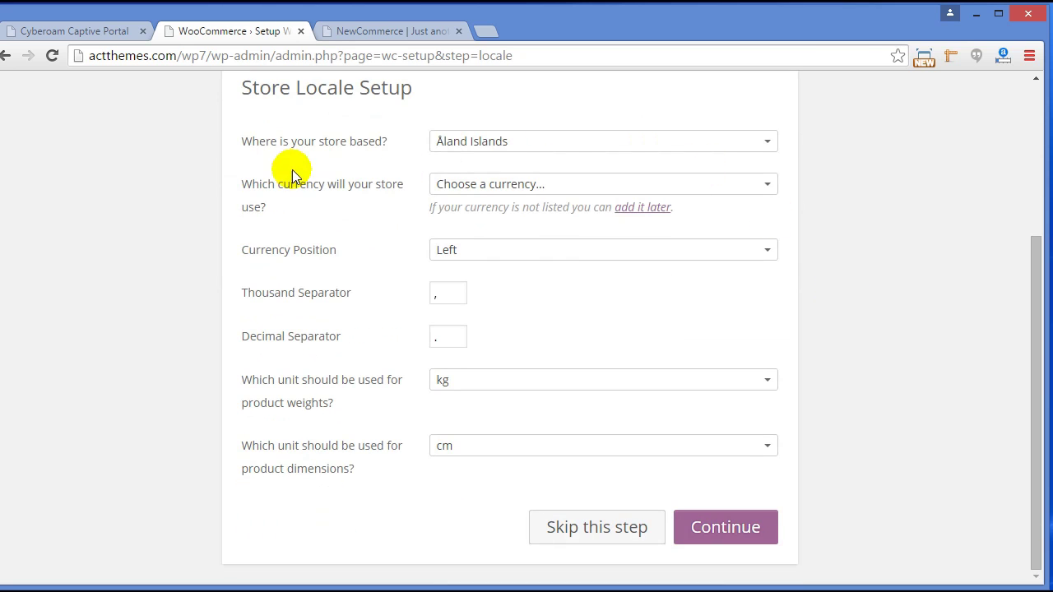
{"action": "left_click", "coordinate": [525, 142]}
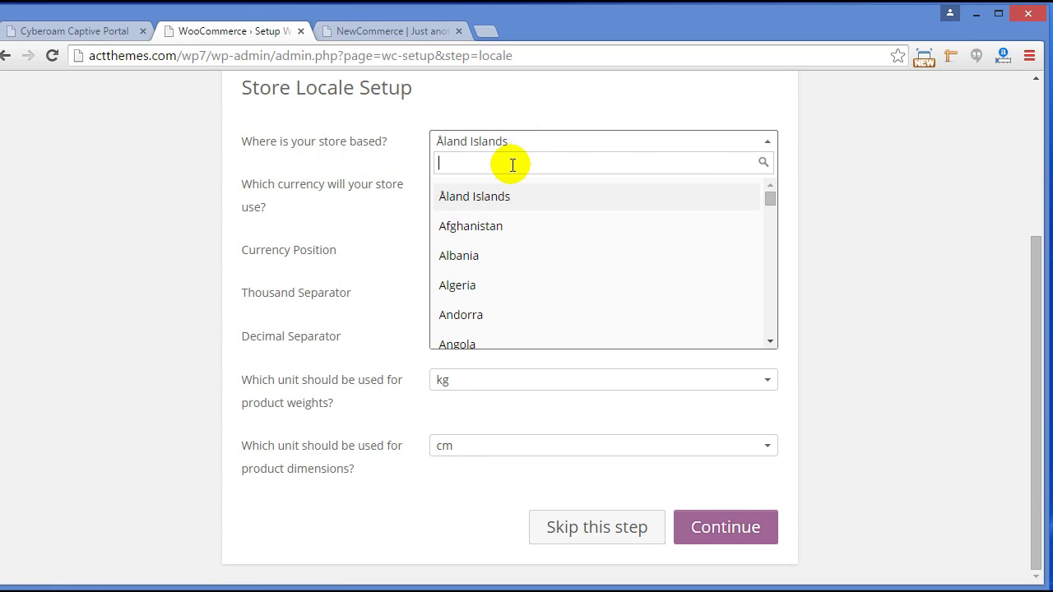
{"action": "type", "text": "India"}
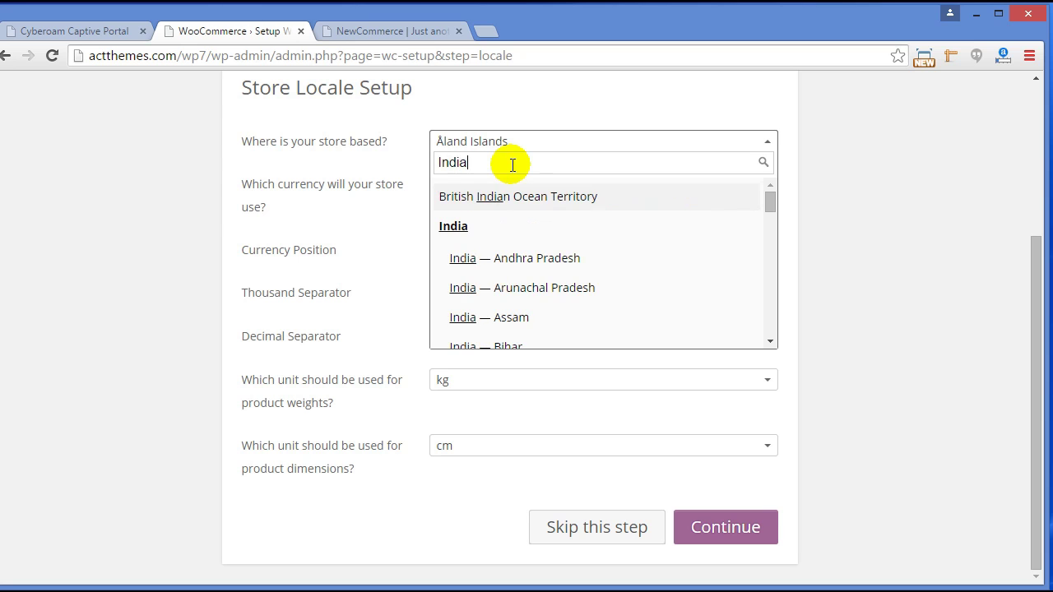
{"action": "scroll", "coordinate": [591, 226], "scroll_direction": "down", "scroll_amount": 3}
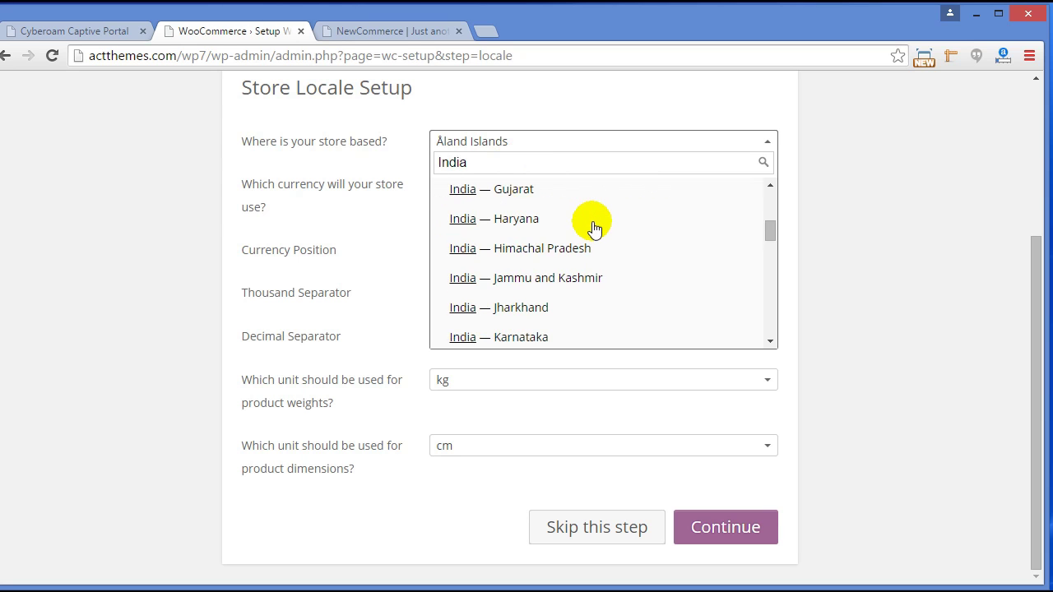
{"action": "scroll", "coordinate": [595, 228], "scroll_direction": "down", "scroll_amount": 2}
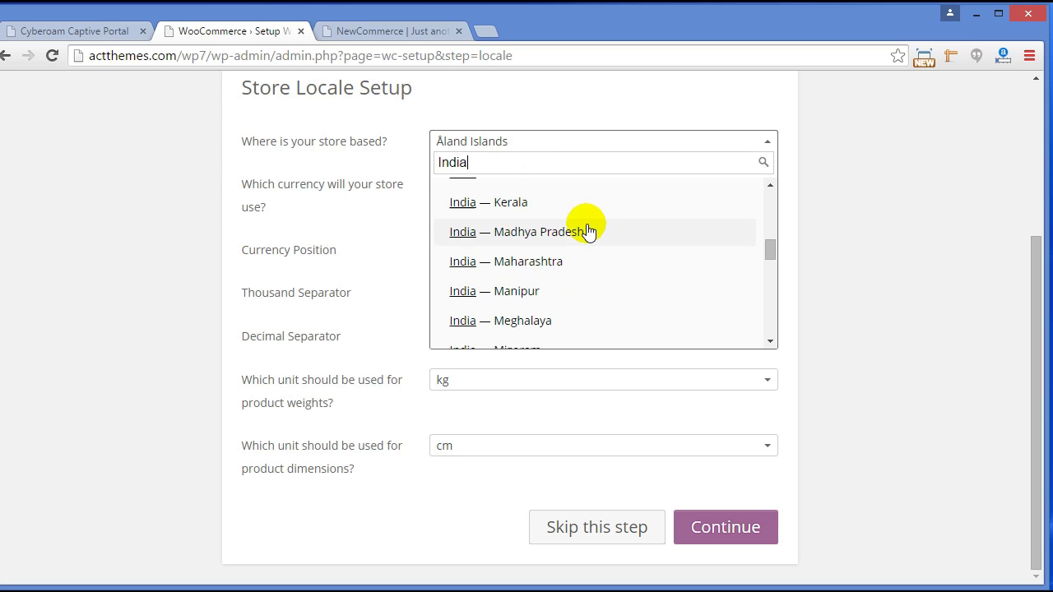
{"action": "left_click", "coordinate": [591, 229]}
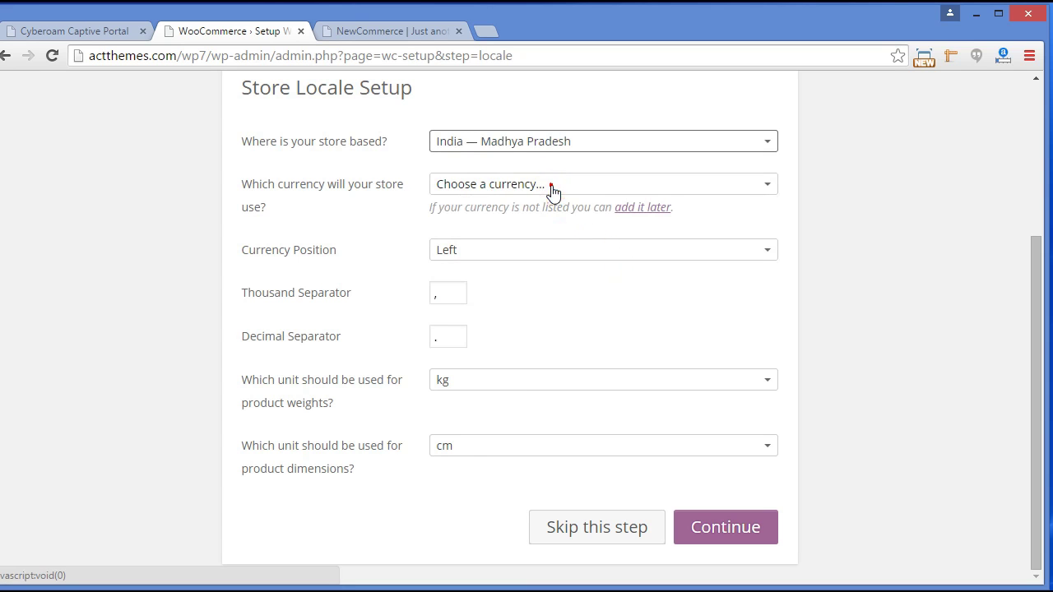
Step: Set the store currency to US Dollars ($) and continue through the Shipping & Tax Setup with shipping and sales tax left unchecked
{"action": "left_click", "coordinate": [554, 188]}
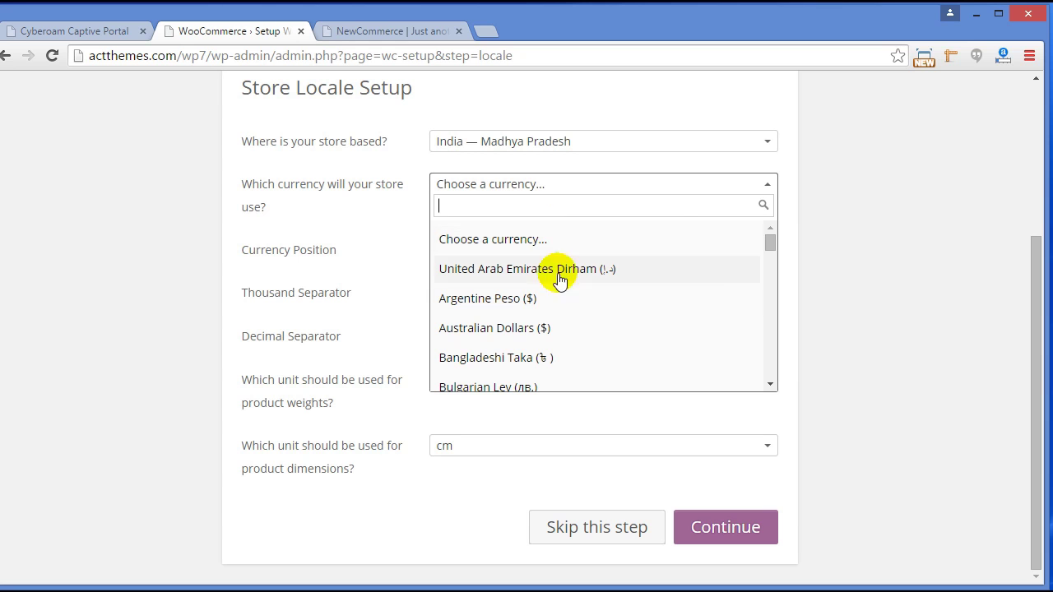
{"action": "scroll", "coordinate": [607, 311], "scroll_direction": "down", "scroll_amount": 6}
{"action": "scroll", "coordinate": [607, 312], "scroll_direction": "down", "scroll_amount": 15}
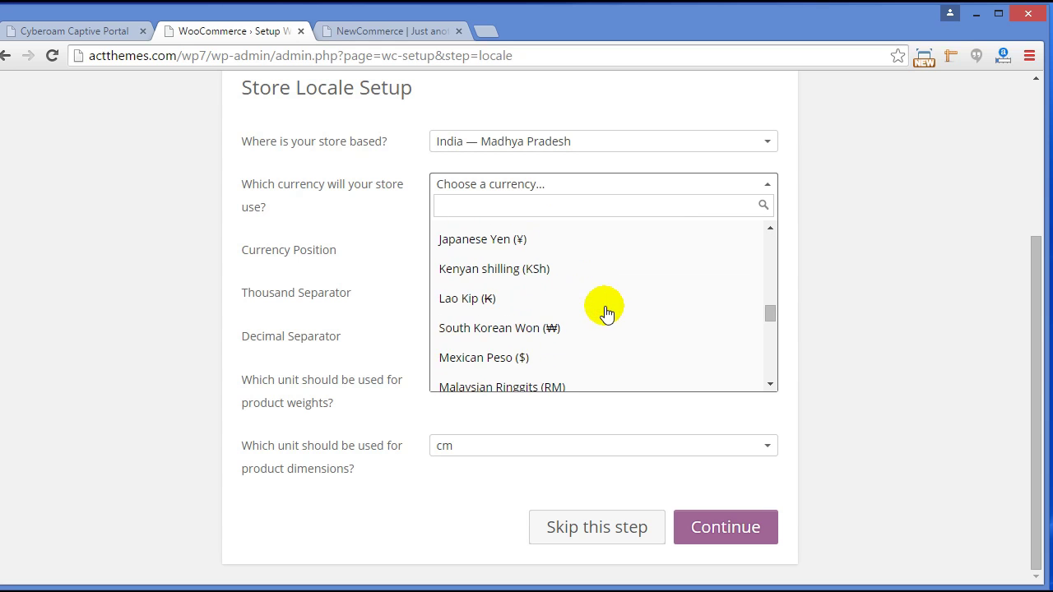
{"action": "scroll", "coordinate": [607, 313], "scroll_direction": "down", "scroll_amount": 1}
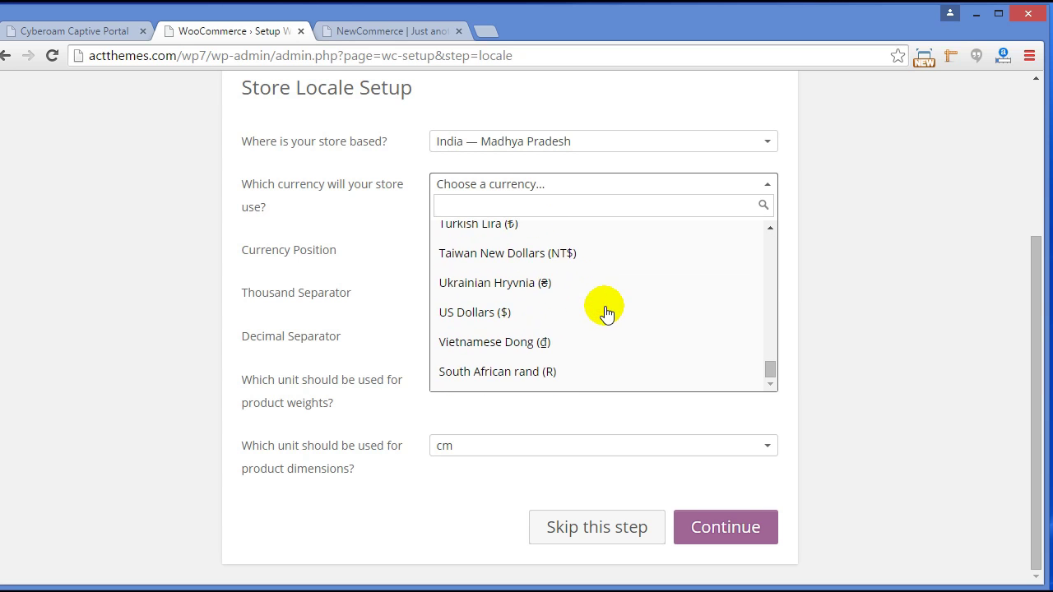
{"action": "left_click", "coordinate": [465, 312]}
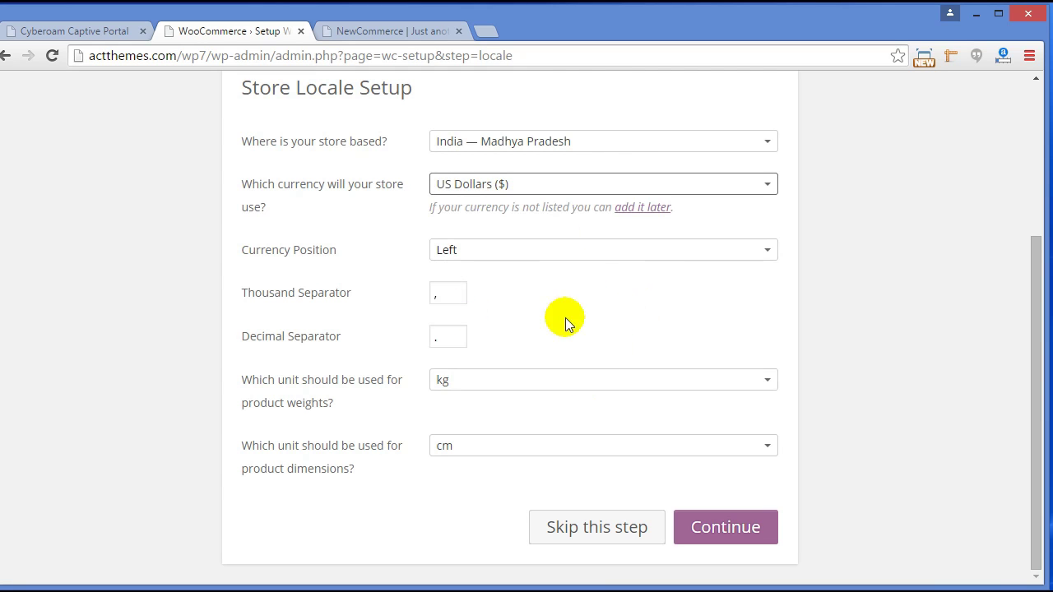
{"action": "left_click", "coordinate": [724, 528]}
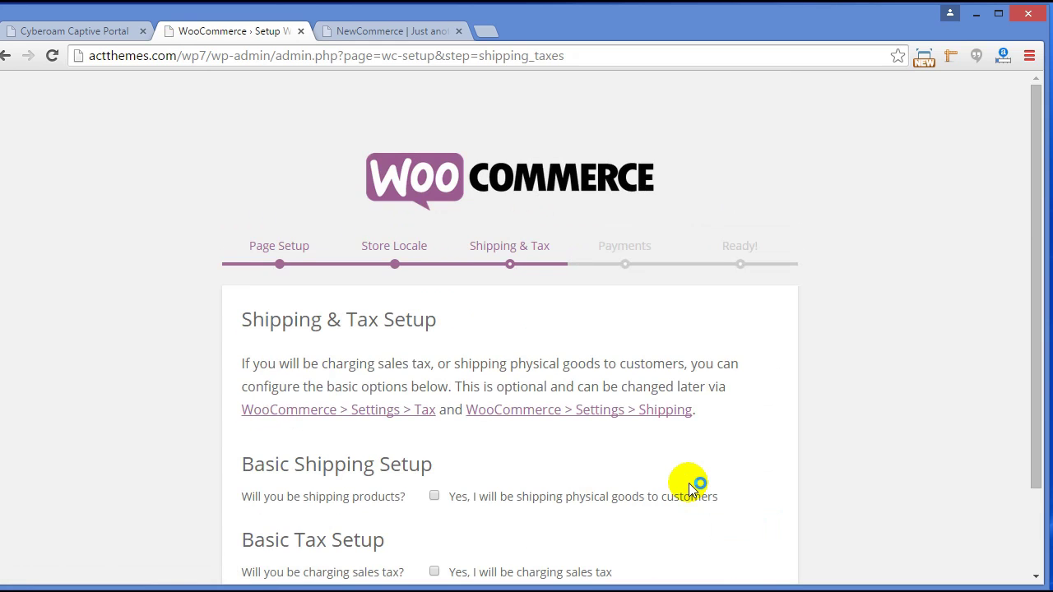
{"action": "scroll", "coordinate": [599, 380], "scroll_direction": "down", "scroll_amount": 3}
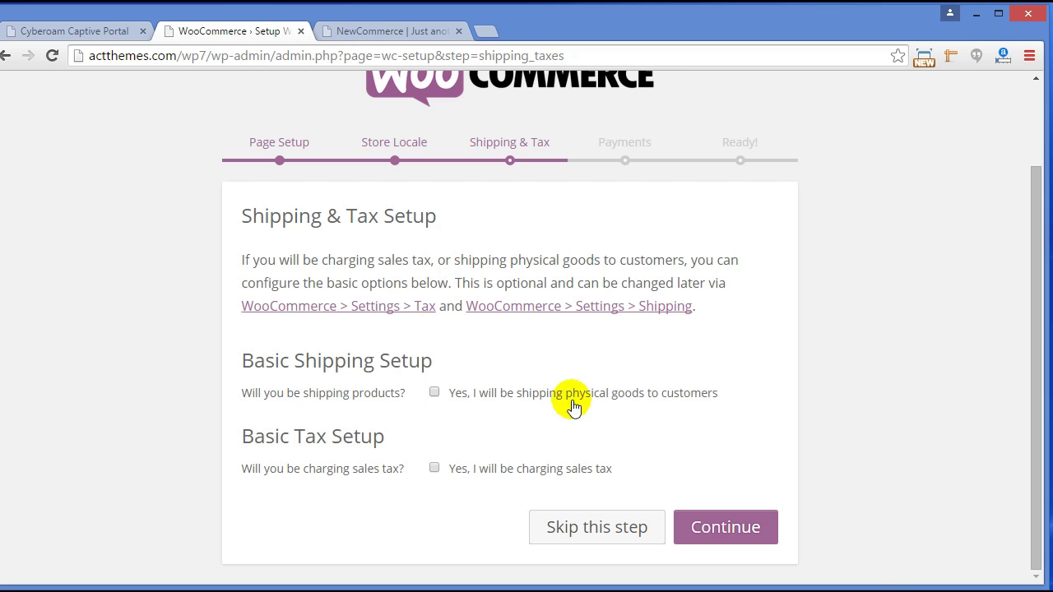
{"action": "left_click", "coordinate": [736, 533]}
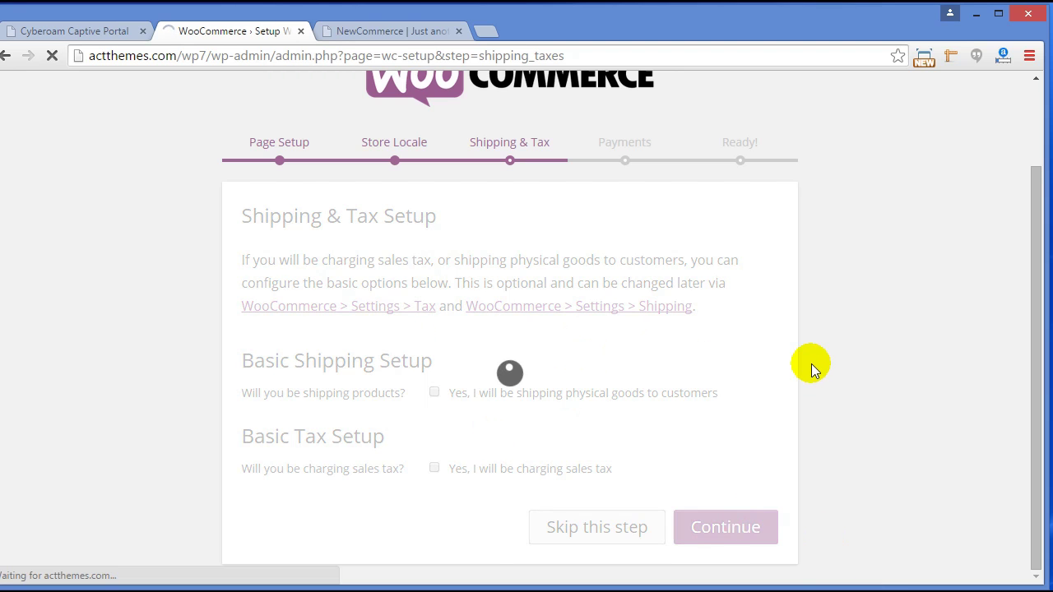
Step: Enter the store's PayPal email address, enable cash on delivery, and continue past the Payments setup
{"action": "left_click", "coordinate": [523, 339]}
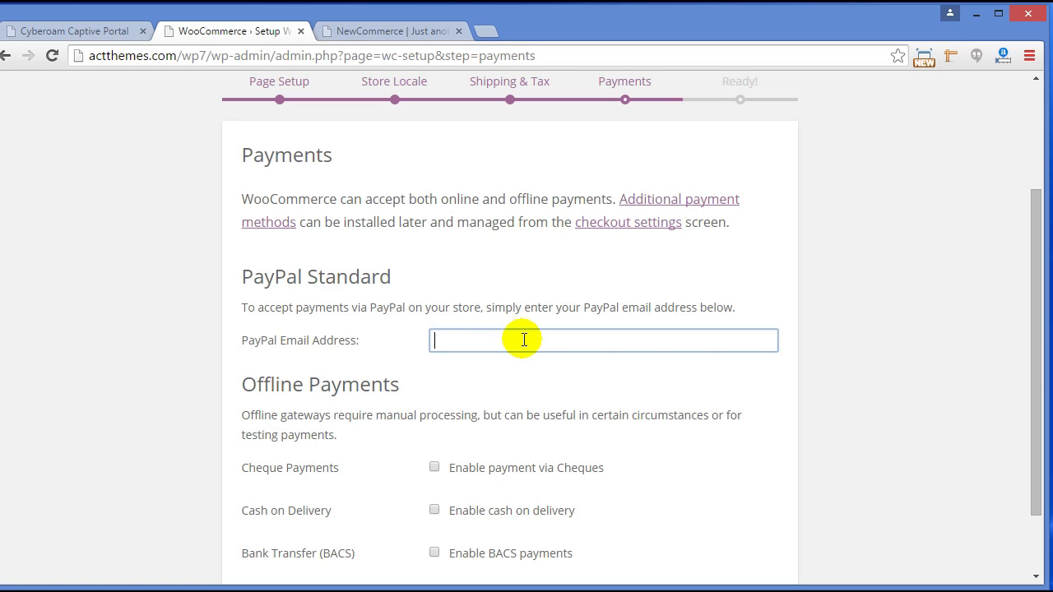
{"action": "type", "text": "pay"}
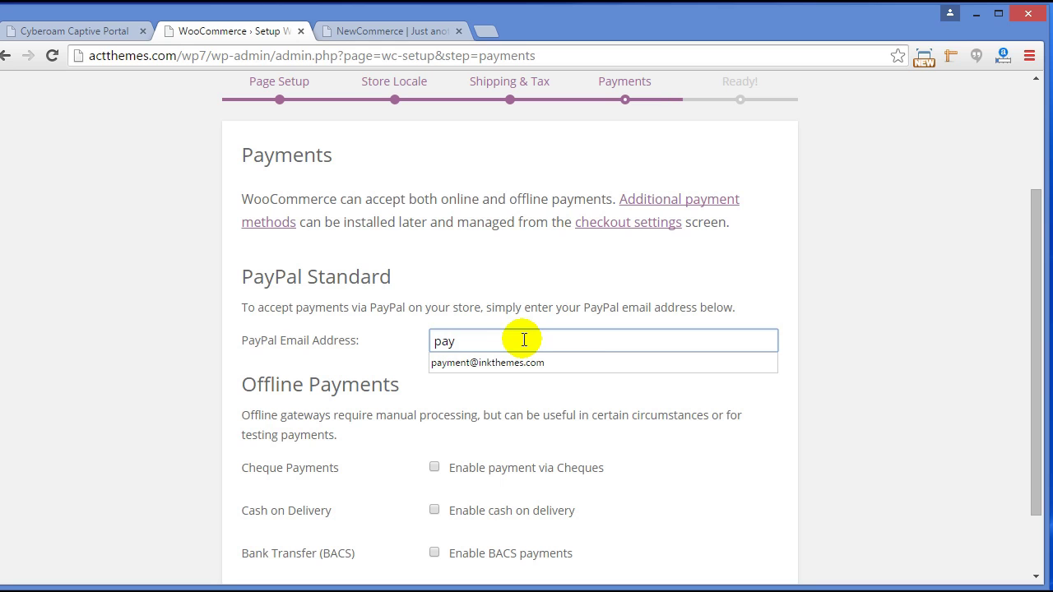
{"action": "left_click", "coordinate": [506, 363]}
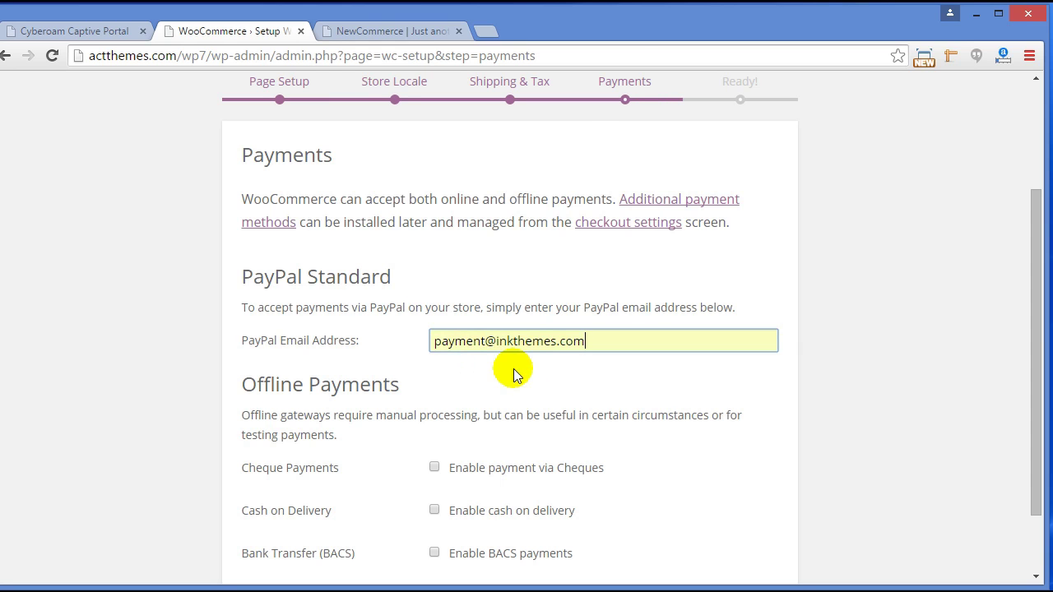
{"action": "scroll", "coordinate": [449, 400], "scroll_direction": "down", "scroll_amount": 1}
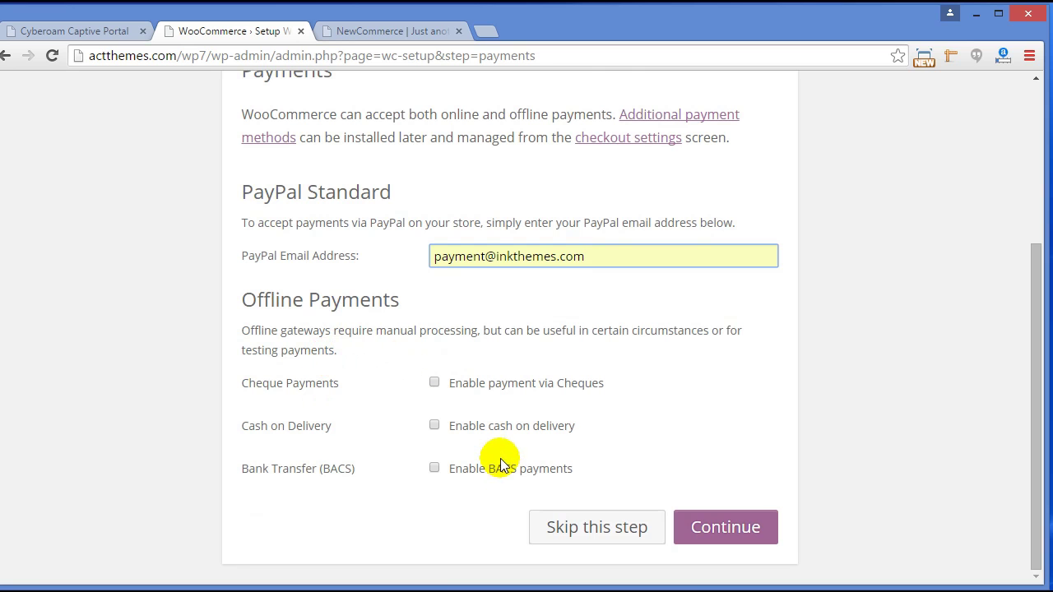
{"action": "left_click", "coordinate": [434, 426]}
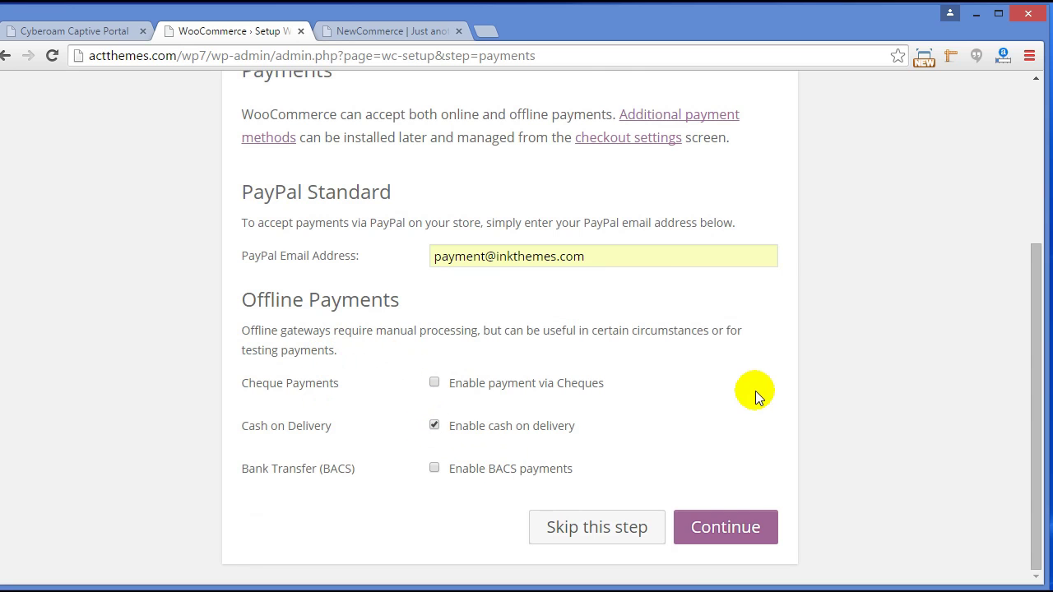
{"action": "left_click", "coordinate": [724, 527]}
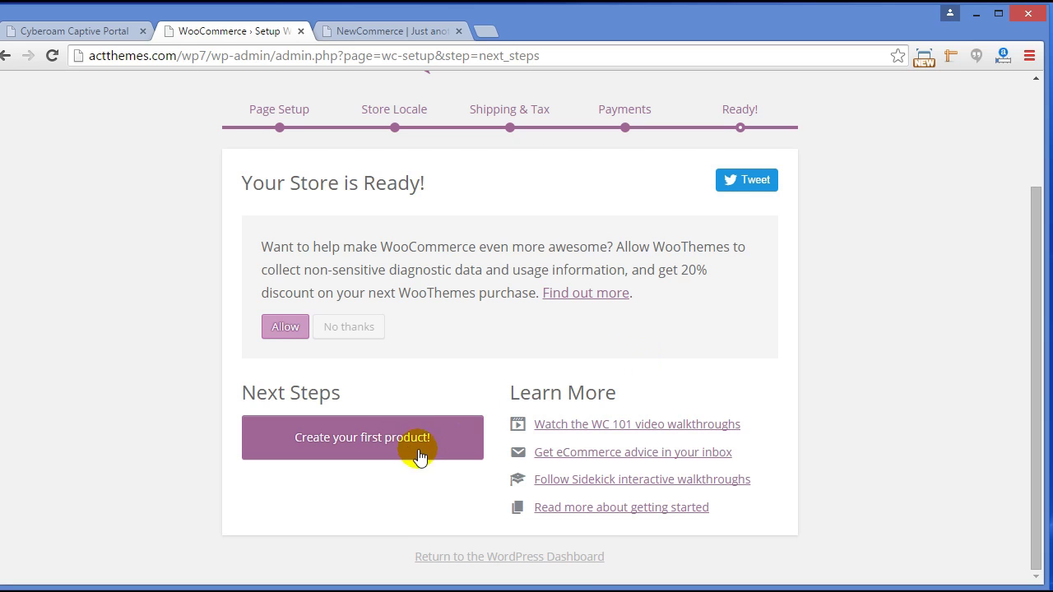
Step: Start creating the first product, and view the Blog 7 front page in a separate tab before returning to the product form
{"action": "left_click", "coordinate": [358, 438]}
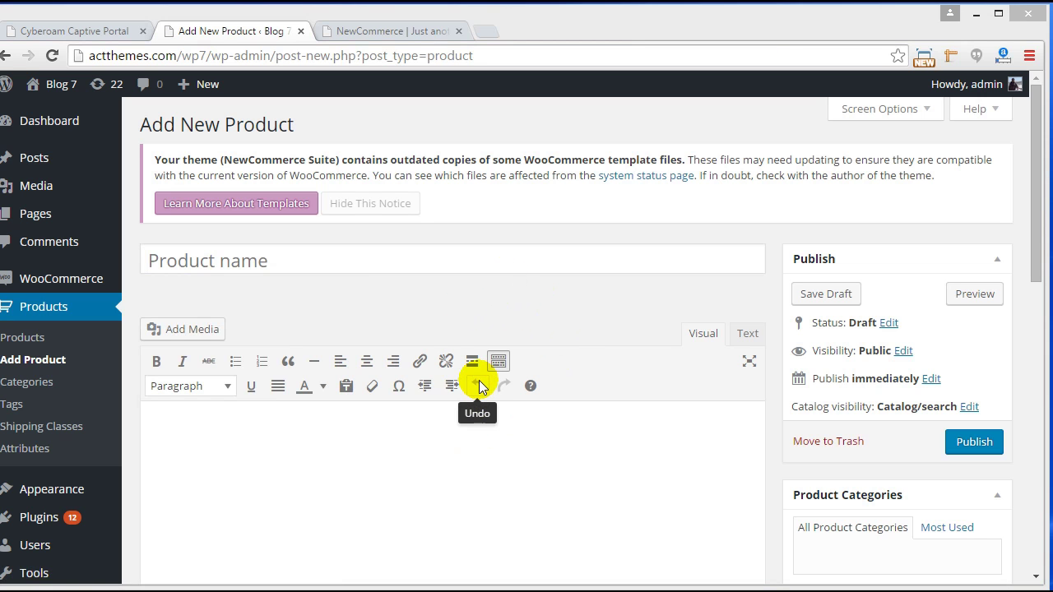
{"action": "mouse_move", "coordinate": [57, 84]}
{"action": "middle_click", "coordinate": [61, 113]}
{"action": "left_click", "coordinate": [393, 31]}
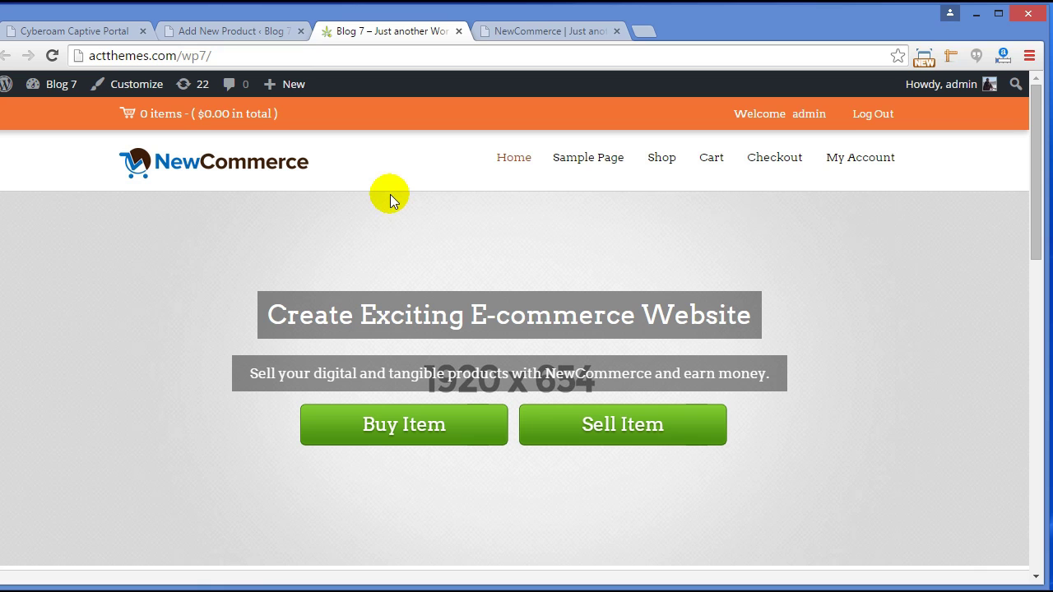
{"action": "left_click", "coordinate": [223, 30]}
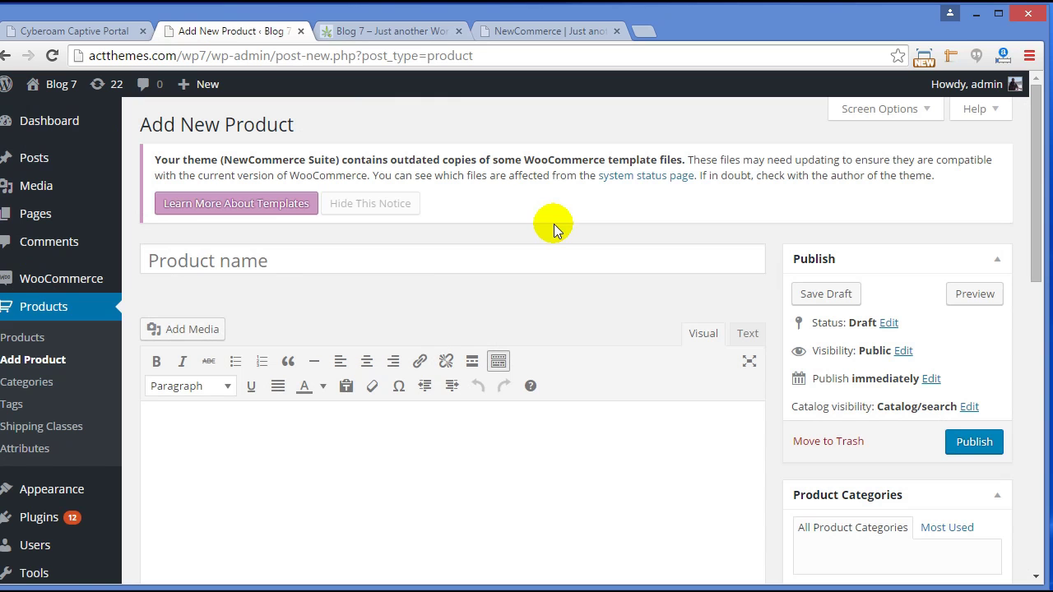
Step: Copy "Viral Plaza Wordpress Plugin" from the text file in Notepad and enter it as the product name
{"action": "left_click", "coordinate": [488, 264]}
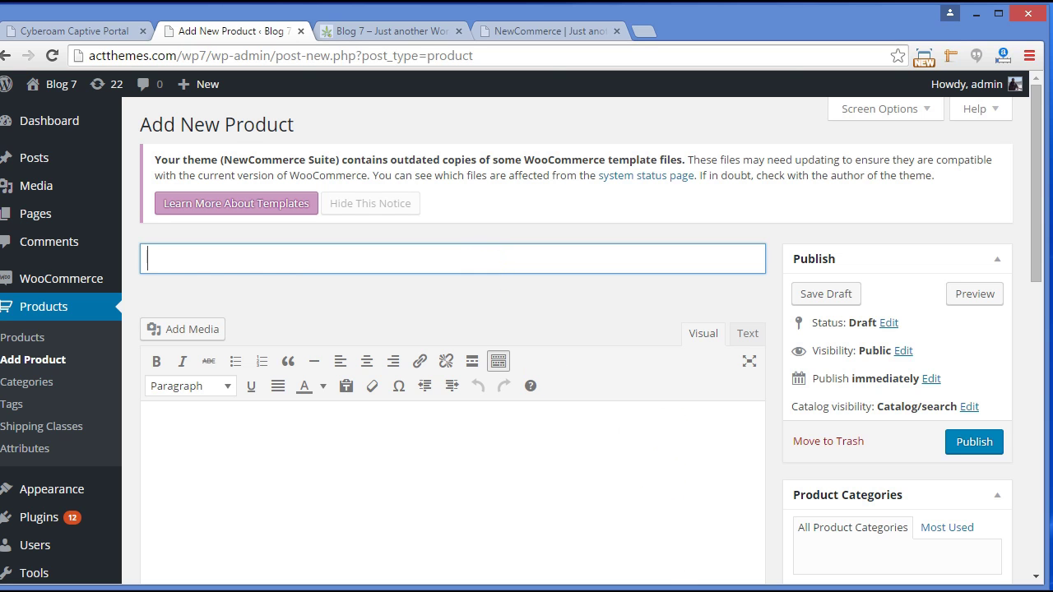
{"action": "left_click", "coordinate": [665, 589]}
{"action": "left_click", "coordinate": [426, 137]}
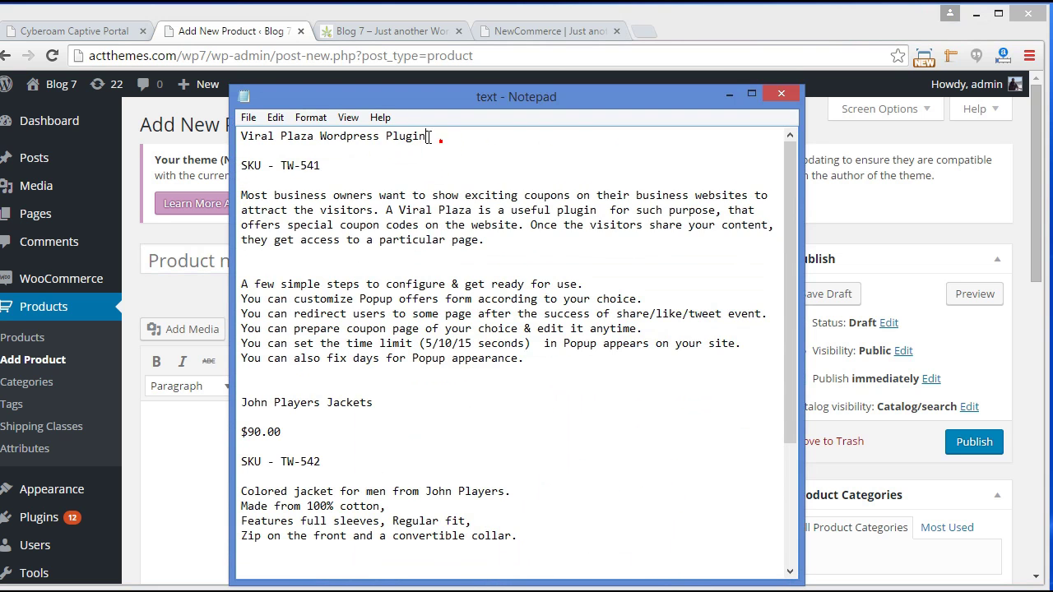
{"action": "left_click", "coordinate": [240, 140], "text": "shift"}
{"action": "key", "text": "ctrl+c"}
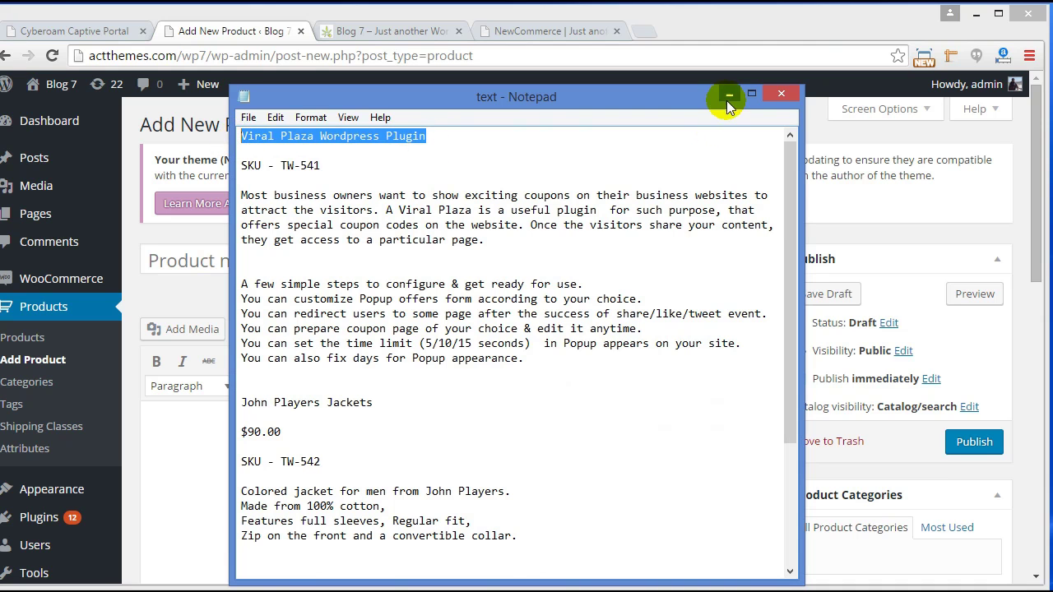
{"action": "left_click", "coordinate": [729, 93]}
{"action": "left_click", "coordinate": [376, 261]}
{"action": "key", "text": "ctrl+v"}
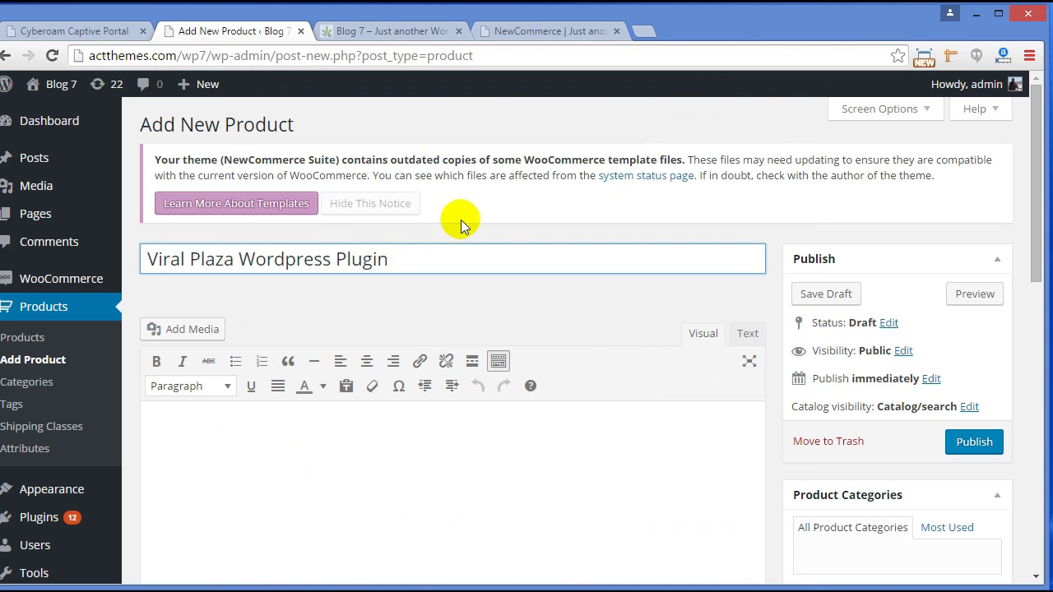
Step: Copy the paragraph beginning "Most business owners want to show exciting coupons" from Notepad into the product's main description
{"action": "left_click", "coordinate": [277, 417]}
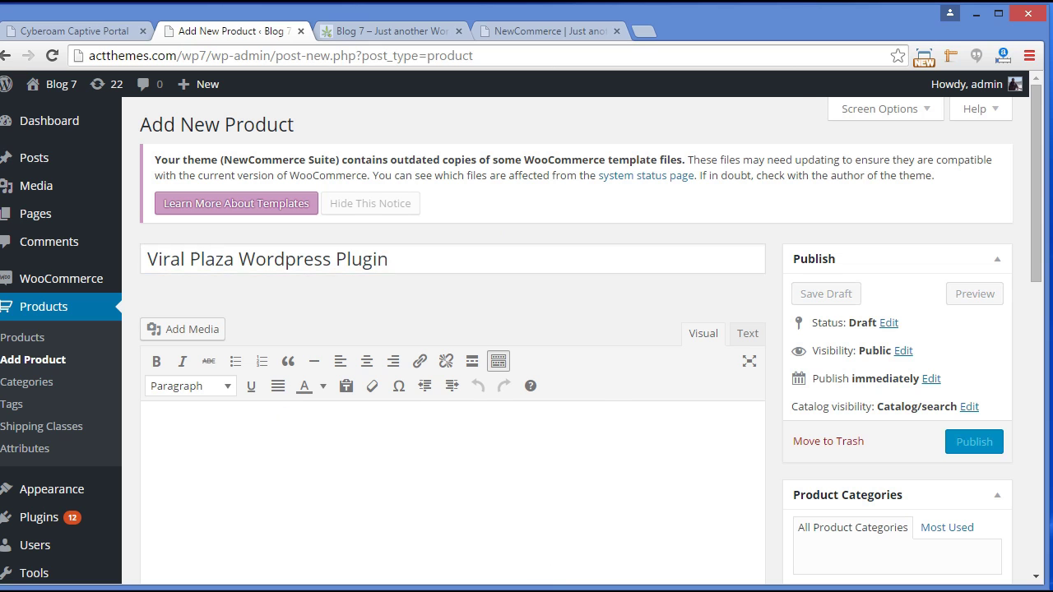
{"action": "key", "text": "alt+Tab"}
{"action": "left_click_drag", "start_coordinate": [485, 240], "coordinate": [238, 193]}
{"action": "left_click", "coordinate": [729, 95]}
{"action": "key", "text": "ctrl+v"}
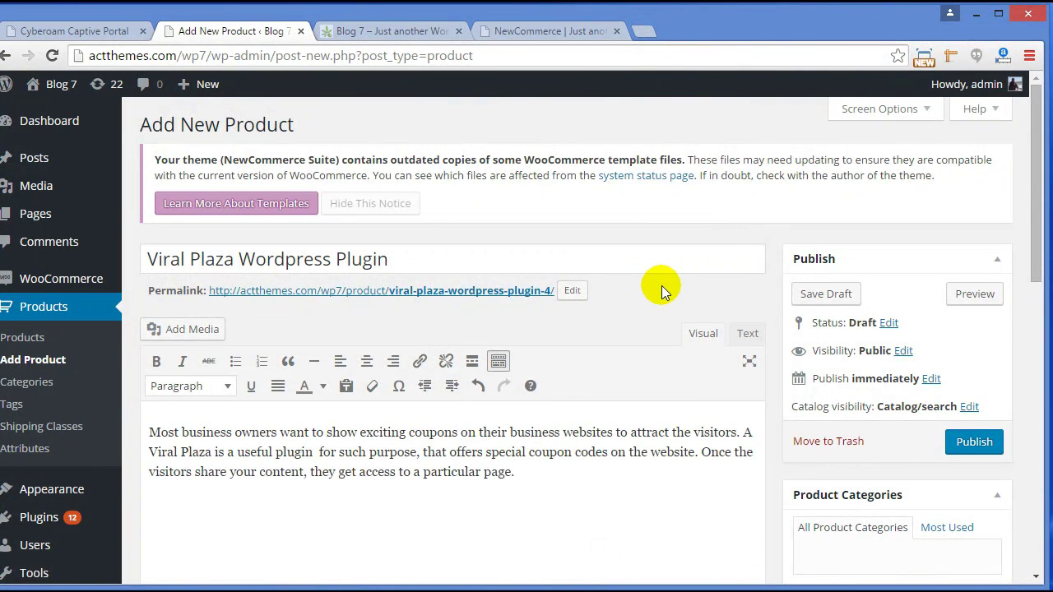
Step: Mark the product as downloadable, with the SKU TW-541 copied from Notepad and a regular price of $59
{"action": "scroll", "coordinate": [663, 286], "scroll_direction": "down", "scroll_amount": 3}
{"action": "scroll", "coordinate": [663, 286], "scroll_direction": "down", "scroll_amount": 2}
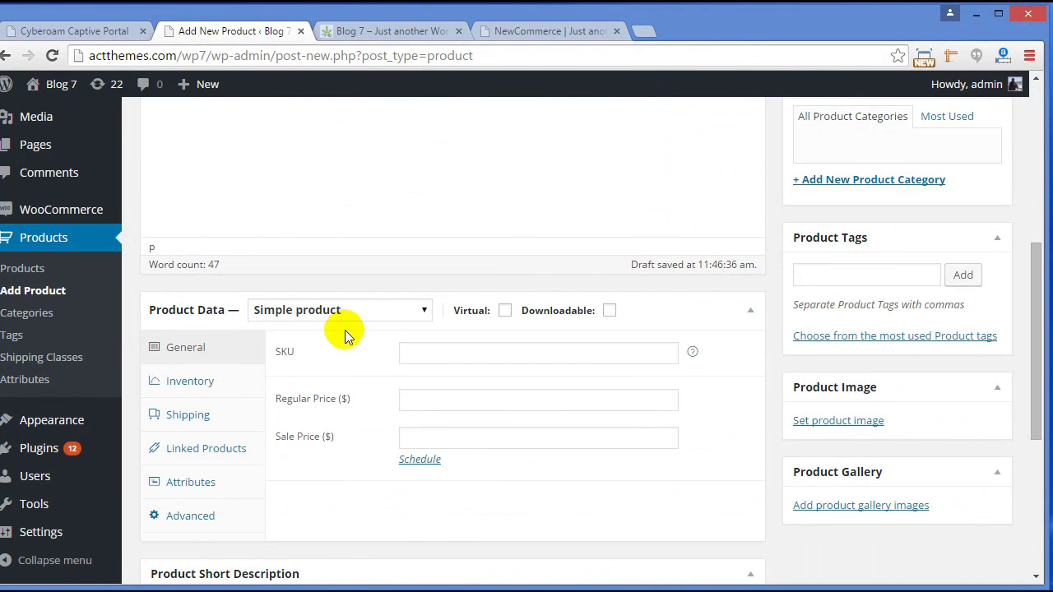
{"action": "left_click", "coordinate": [610, 313]}
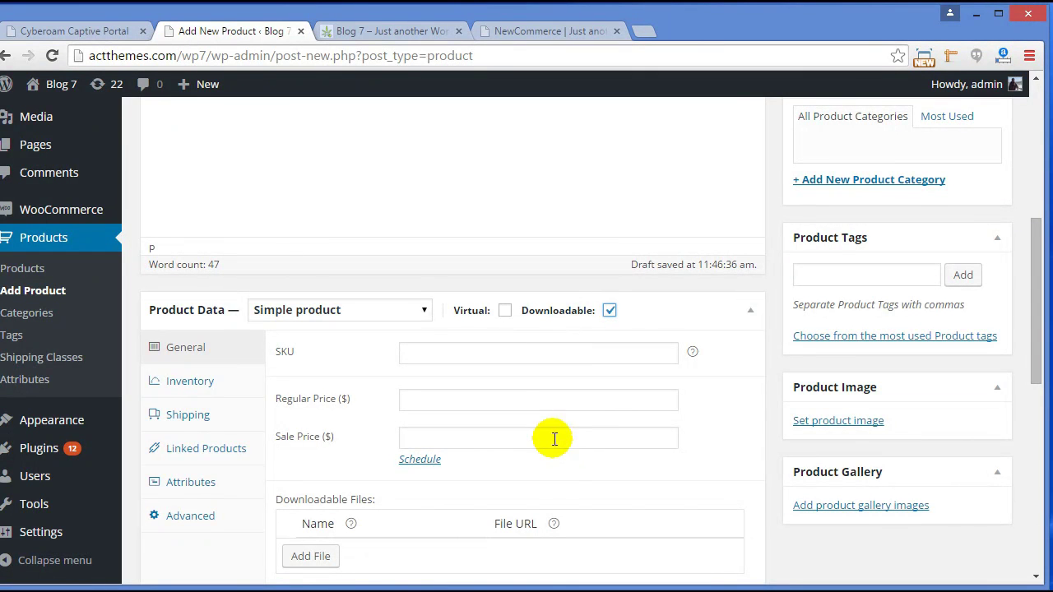
{"action": "left_click", "coordinate": [428, 348]}
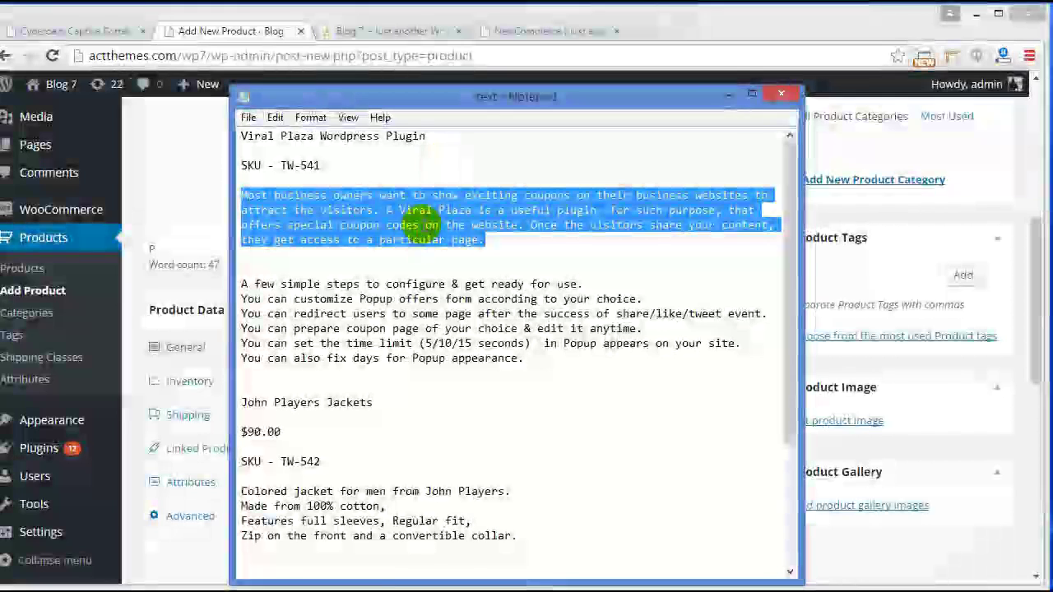
{"action": "left_click_drag", "start_coordinate": [324, 166], "coordinate": [279, 165]}
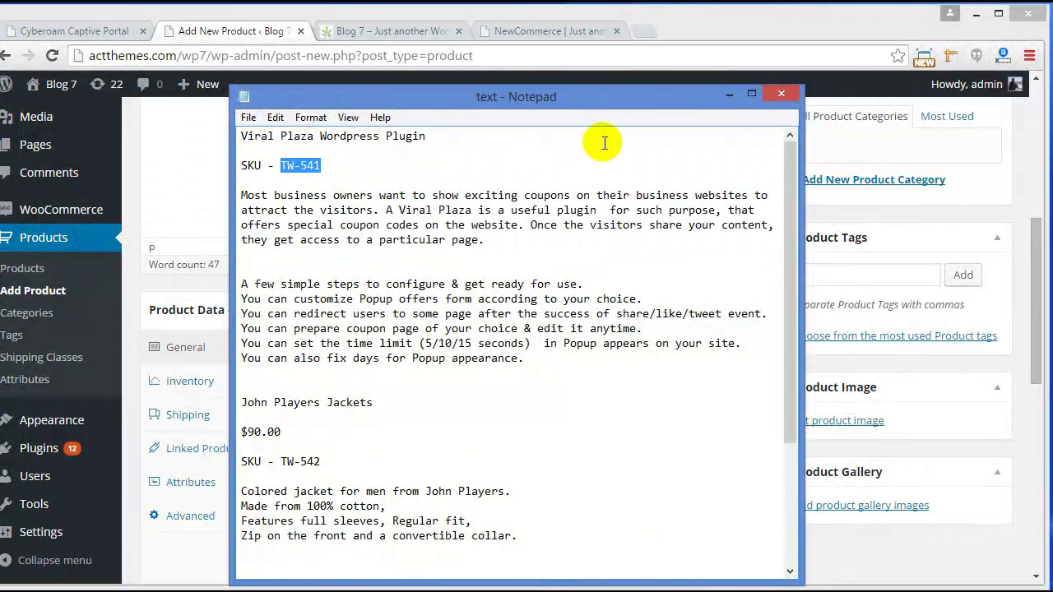
{"action": "left_click", "coordinate": [724, 97]}
{"action": "key", "text": "ctrl+v"}
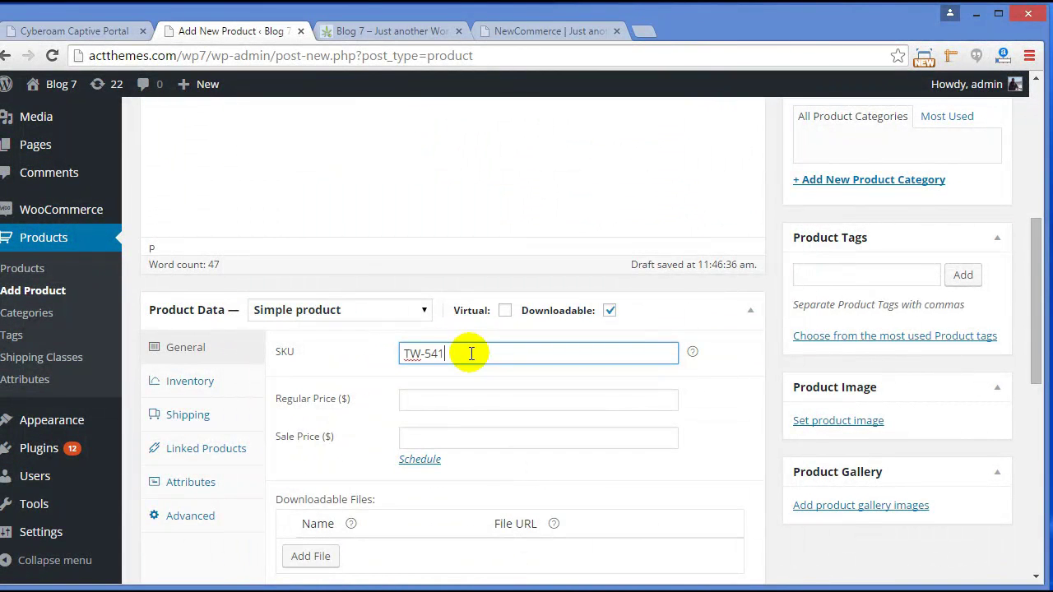
{"action": "scroll", "coordinate": [478, 353], "scroll_direction": "down", "scroll_amount": 1}
{"action": "left_click", "coordinate": [471, 320]}
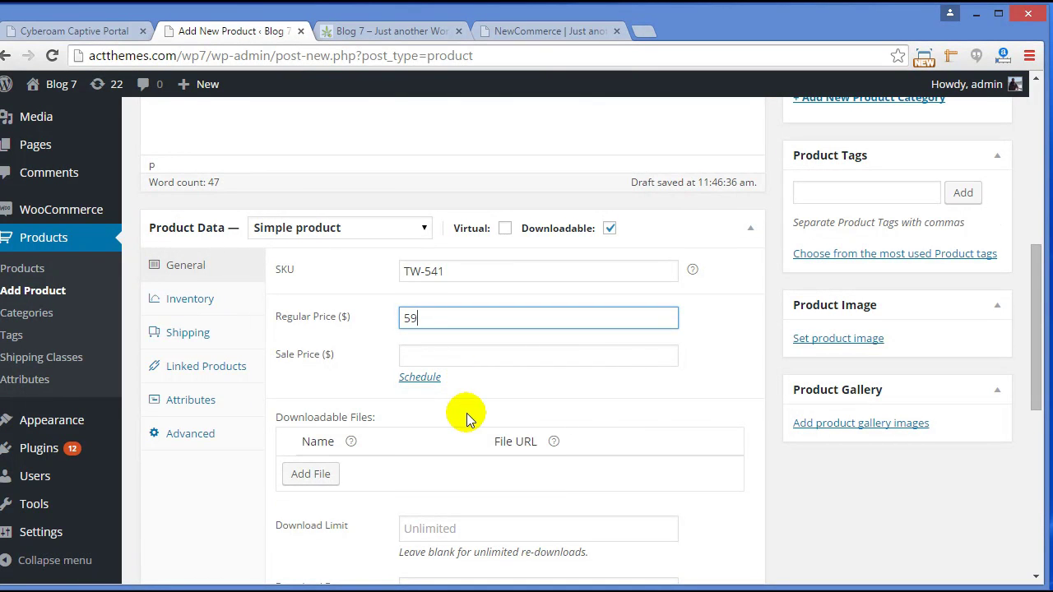
Step: Add a downloadable file named "Viral Plaza" to the product, uploading the viralplaza archive and inserting its file URL
{"action": "scroll", "coordinate": [461, 416], "scroll_direction": "down", "scroll_amount": 1}
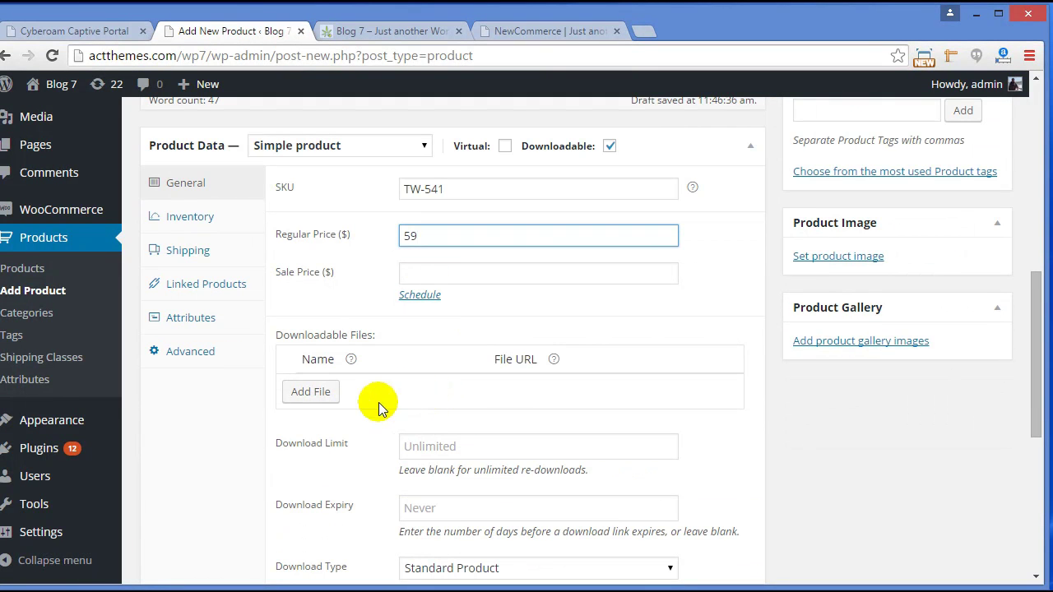
{"action": "left_click", "coordinate": [311, 393]}
{"action": "left_click", "coordinate": [385, 390]}
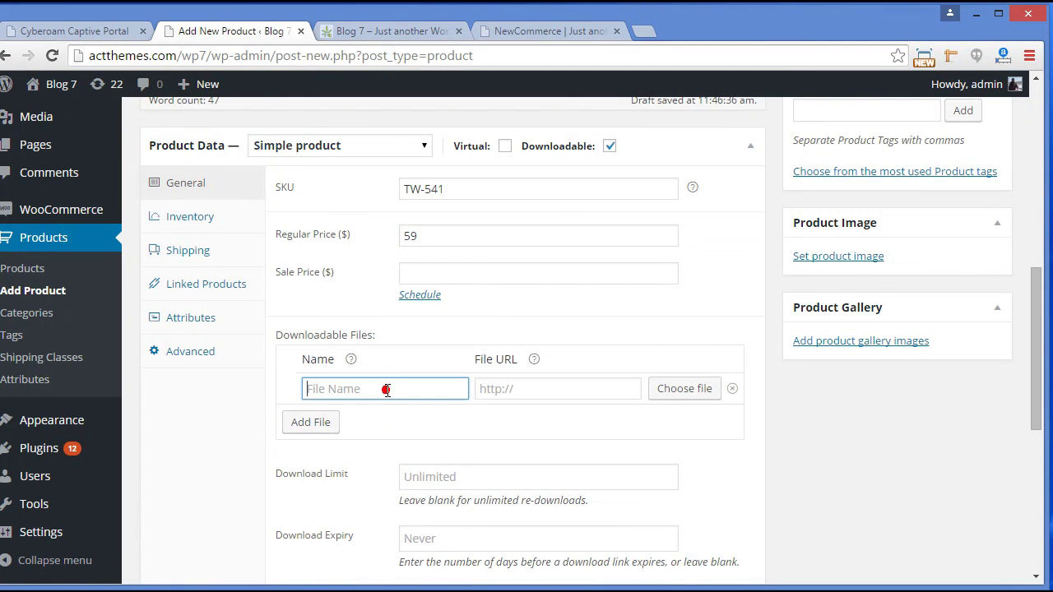
{"action": "type", "text": "Viral Plaza"}
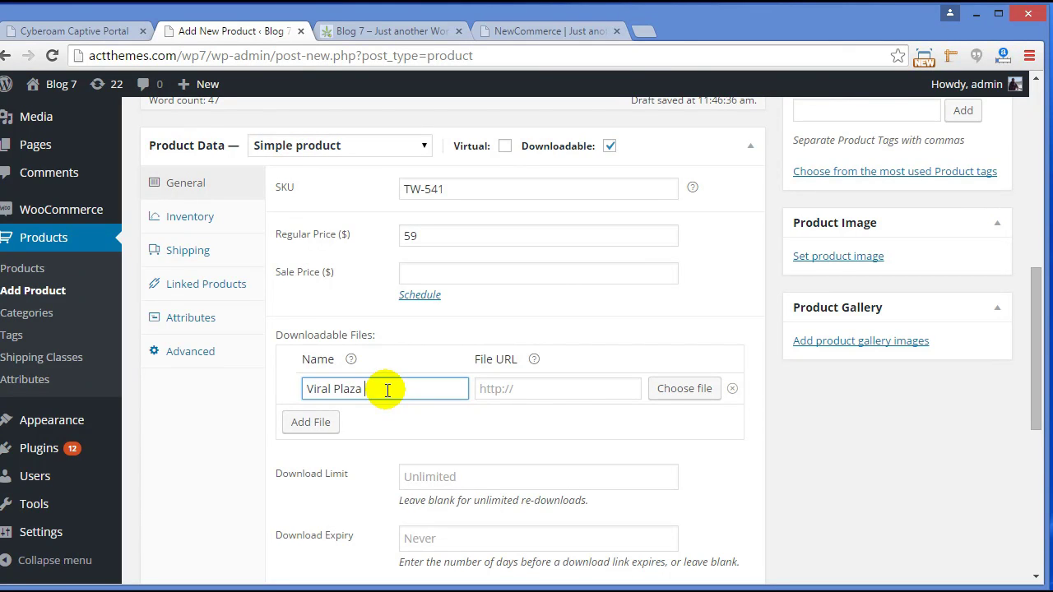
{"action": "left_click", "coordinate": [686, 390]}
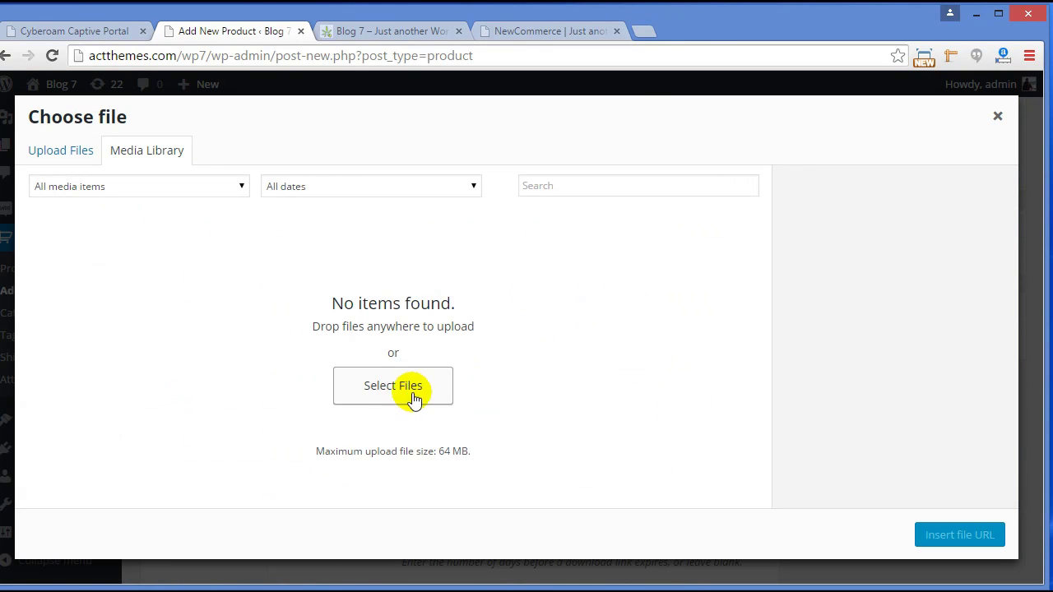
{"action": "left_click", "coordinate": [390, 385]}
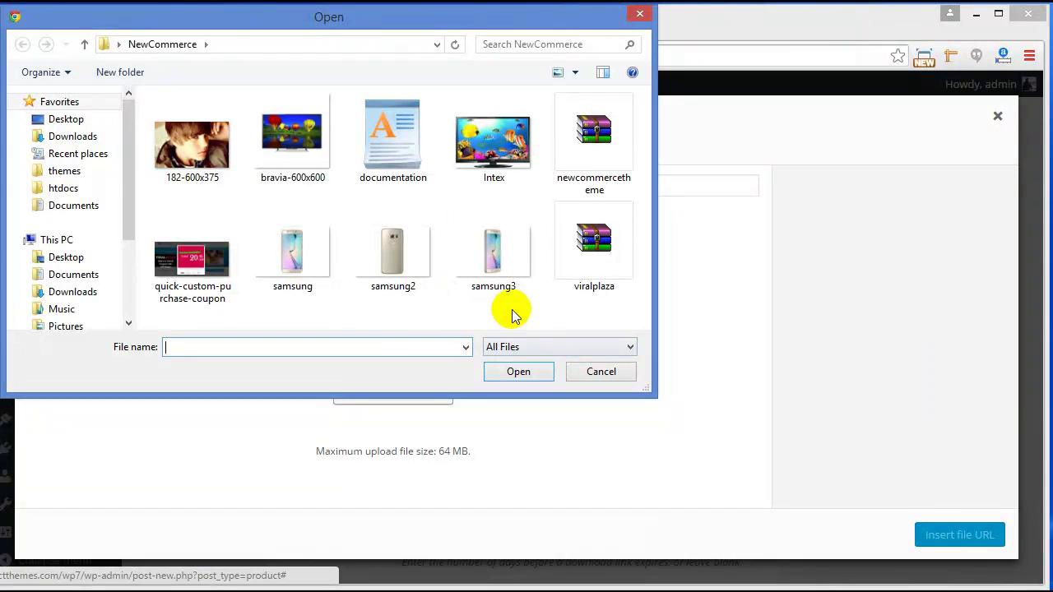
{"action": "left_click", "coordinate": [617, 255]}
{"action": "left_click", "coordinate": [519, 372]}
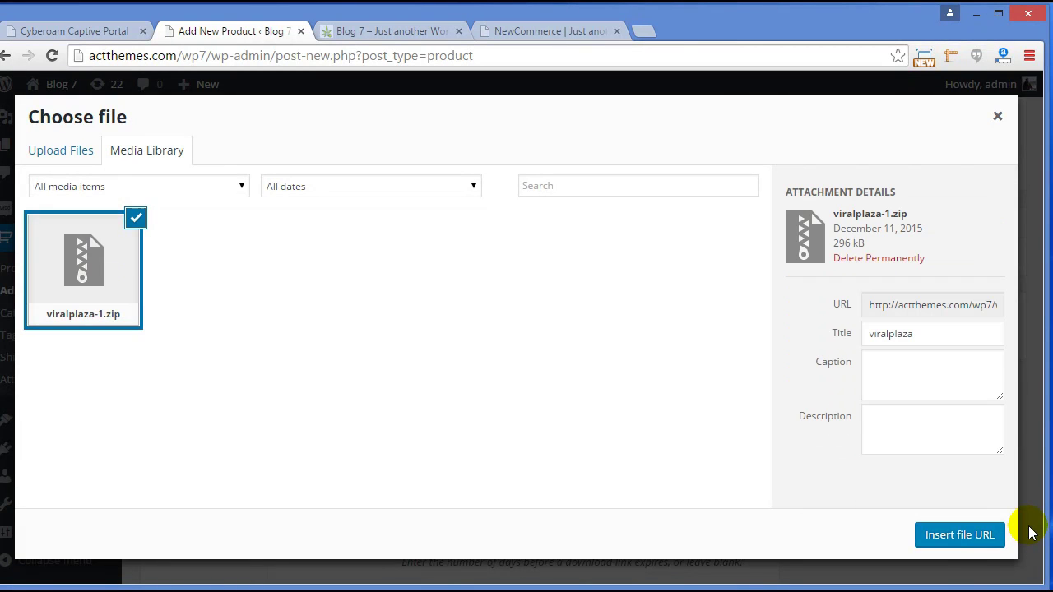
{"action": "left_click", "coordinate": [950, 537]}
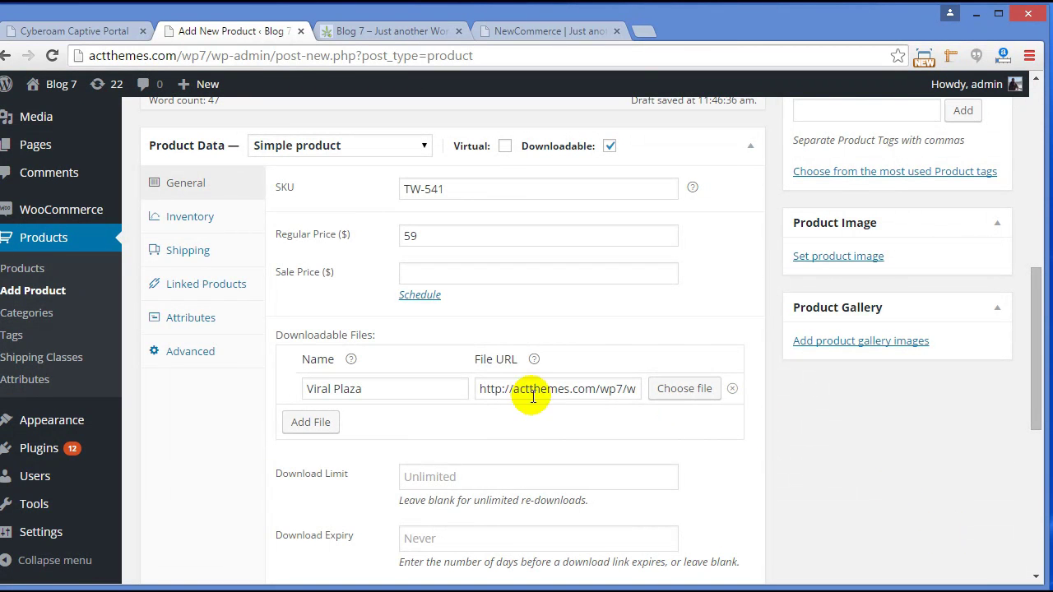
Step: Set the product's download type to Application/Software
{"action": "scroll", "coordinate": [797, 420], "scroll_direction": "down", "scroll_amount": 1}
{"action": "scroll", "coordinate": [796, 420], "scroll_direction": "down", "scroll_amount": 1}
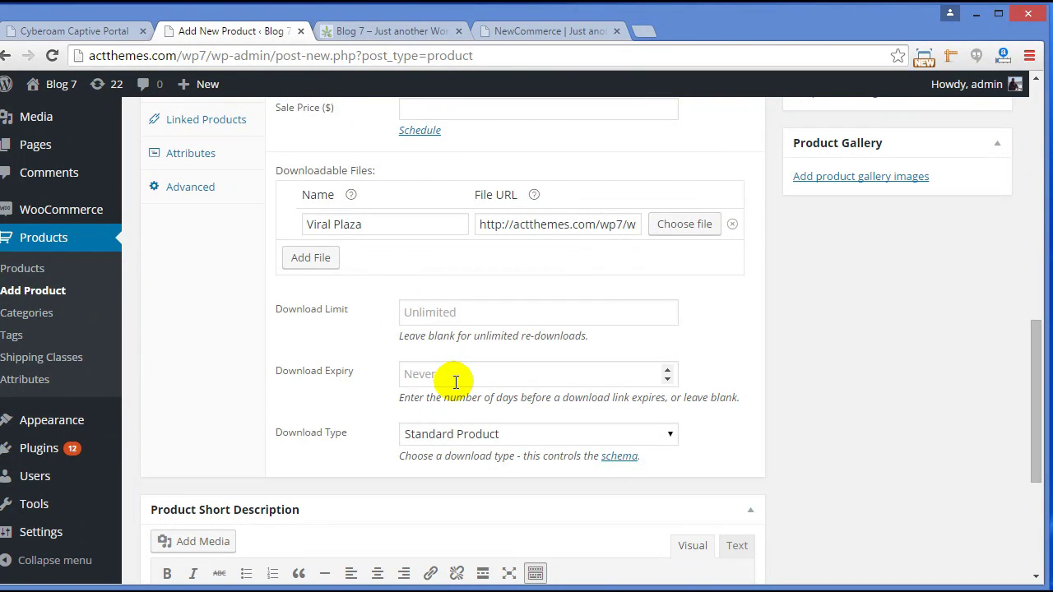
{"action": "scroll", "coordinate": [791, 374], "scroll_direction": "down", "scroll_amount": 2}
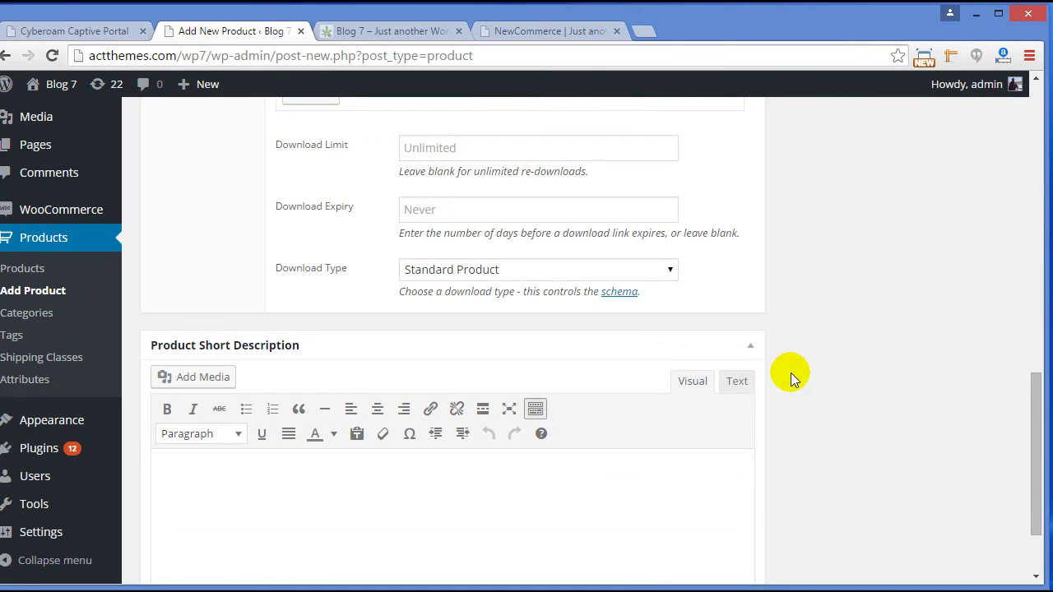
{"action": "left_click", "coordinate": [422, 271]}
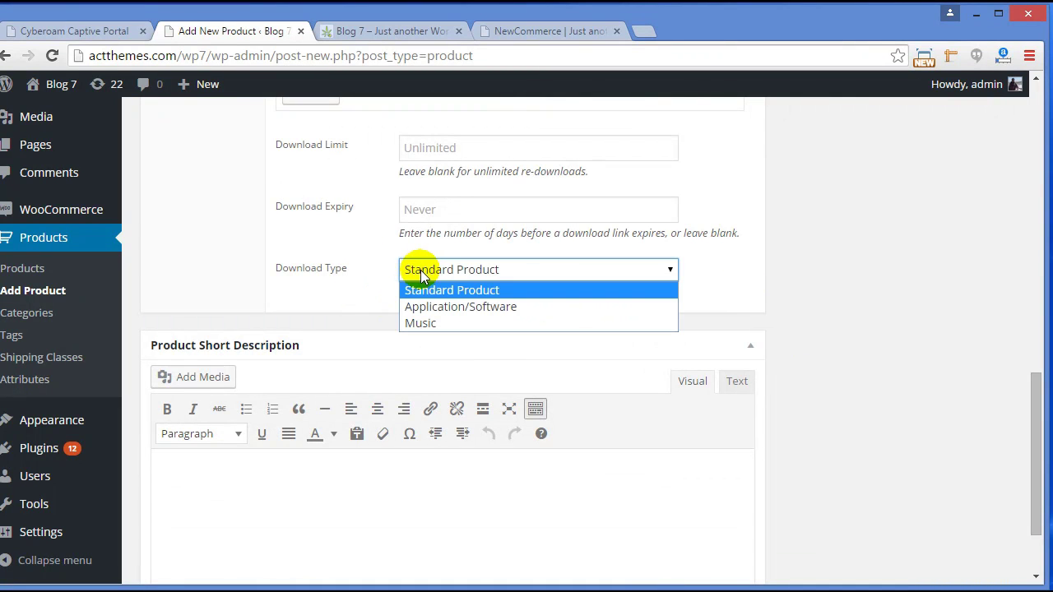
{"action": "left_click", "coordinate": [469, 307]}
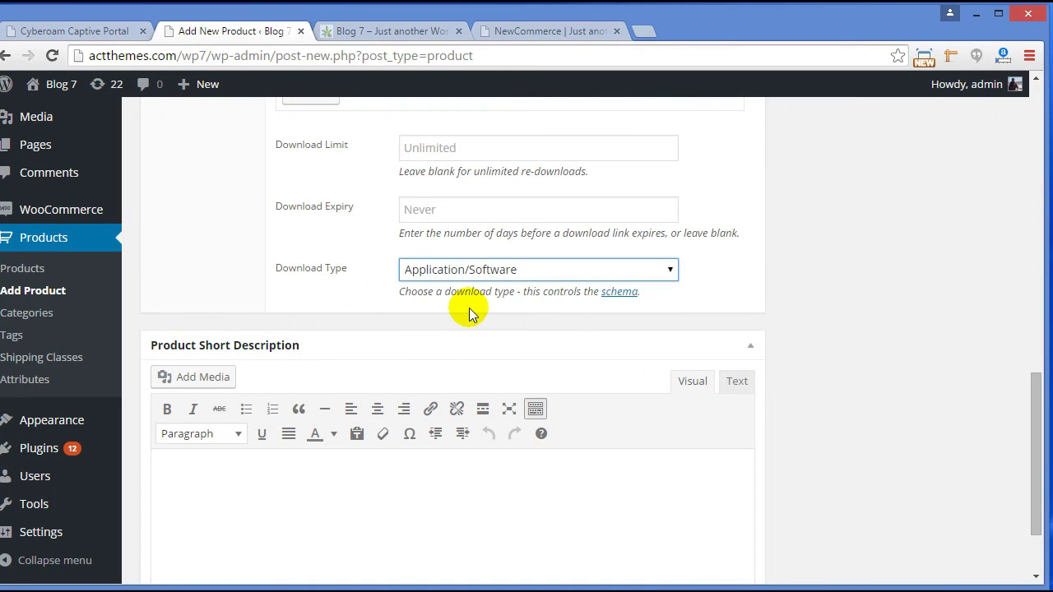
Step: Copy the six lines beginning "A few simple steps to configure" from Notepad into the product's short description
{"action": "left_click", "coordinate": [313, 485]}
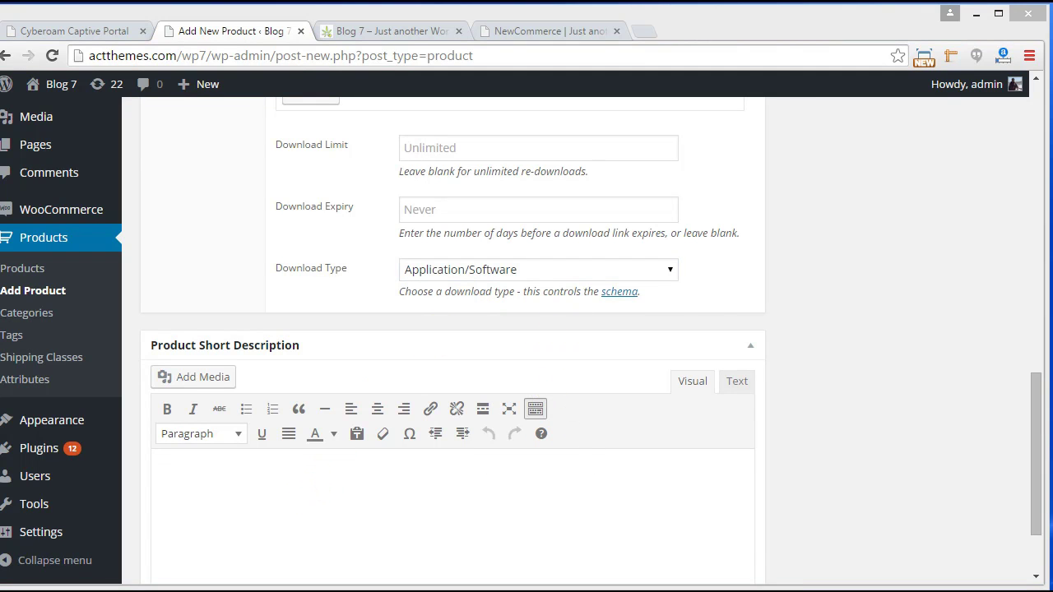
{"action": "key", "text": "alt+Tab"}
{"action": "left_click_drag", "start_coordinate": [535, 358], "coordinate": [238, 285]}
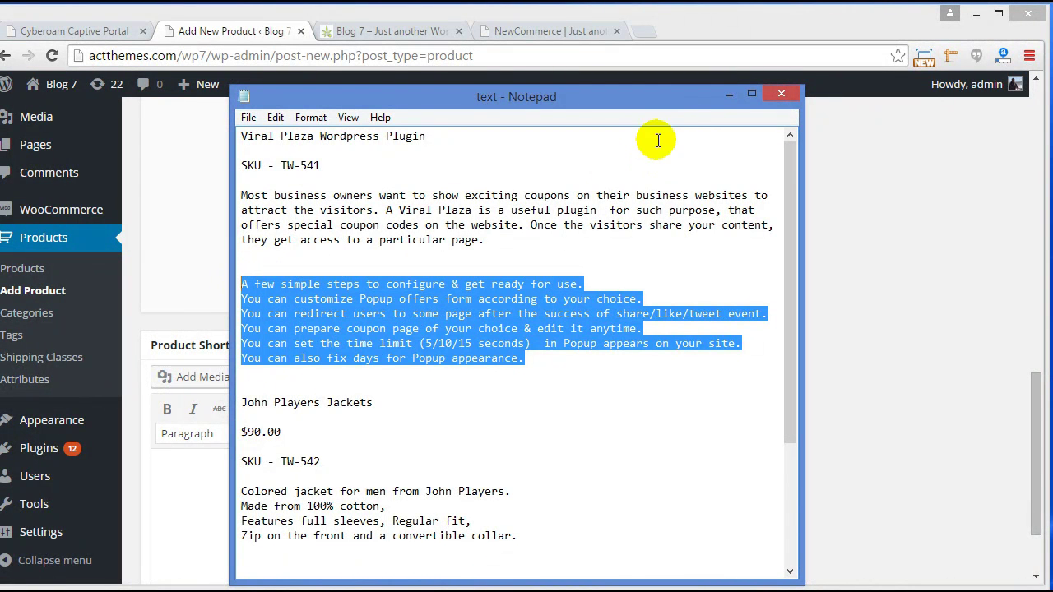
{"action": "left_click", "coordinate": [729, 95]}
{"action": "left_click", "coordinate": [414, 510]}
{"action": "type", "text": "A few simple steps to configure & get ready for use. You can customize Popup offers form according to your choice. You can redirect users to some page after the success of share/like/tweet event. You can prepare coupon page of your choice & edit it anytimes. You can set the time limit (5/10/15 seconds) in Popup appears on your site. You can also fix days for Popup appearance."}
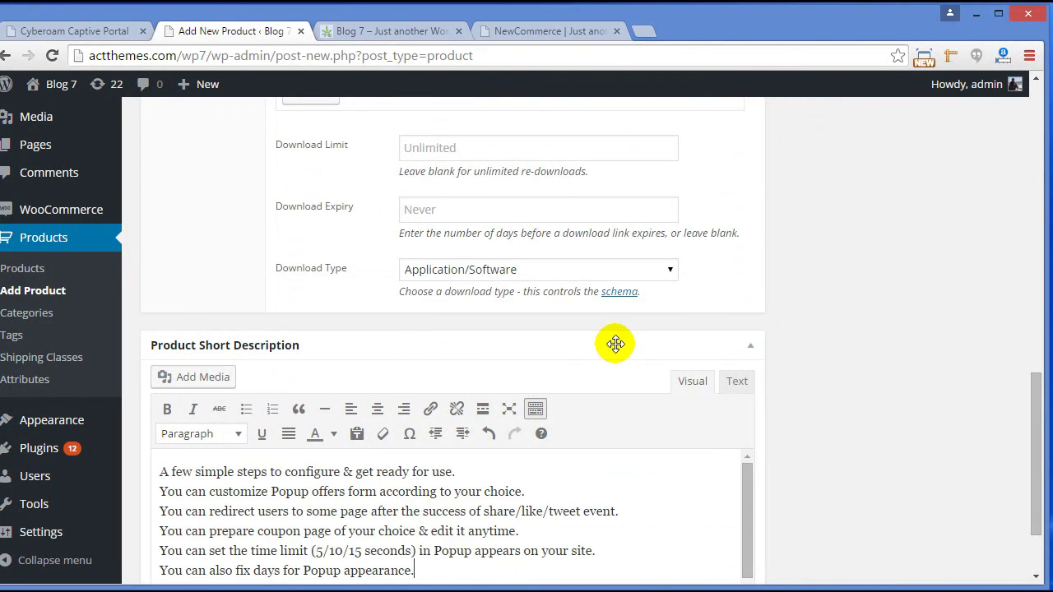
Step: Create a new product category named "Digital" for the product, without a parent category
{"action": "scroll", "coordinate": [849, 406], "scroll_direction": "up", "scroll_amount": 3}
{"action": "scroll", "coordinate": [849, 407], "scroll_direction": "up", "scroll_amount": 6}
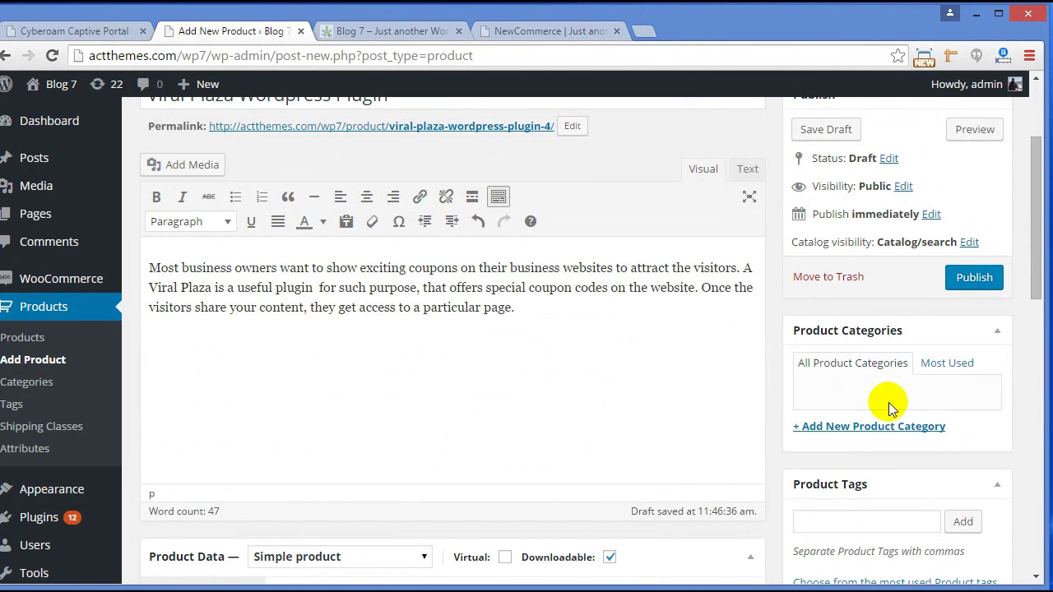
{"action": "scroll", "coordinate": [889, 402], "scroll_direction": "down", "scroll_amount": 1}
{"action": "left_click", "coordinate": [902, 346]}
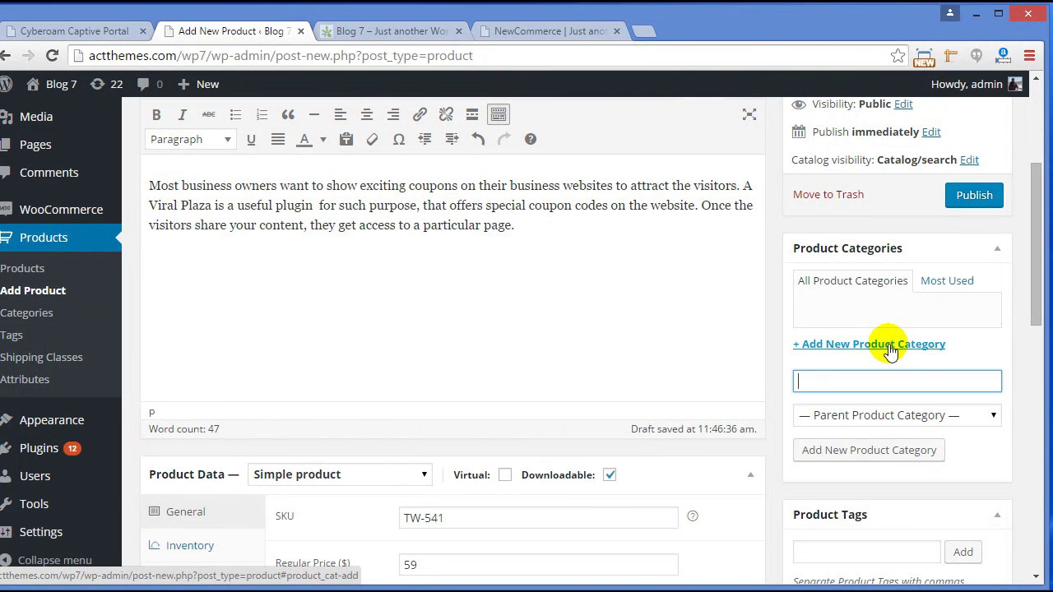
{"action": "type", "text": "Digital"}
{"action": "left_click", "coordinate": [903, 452]}
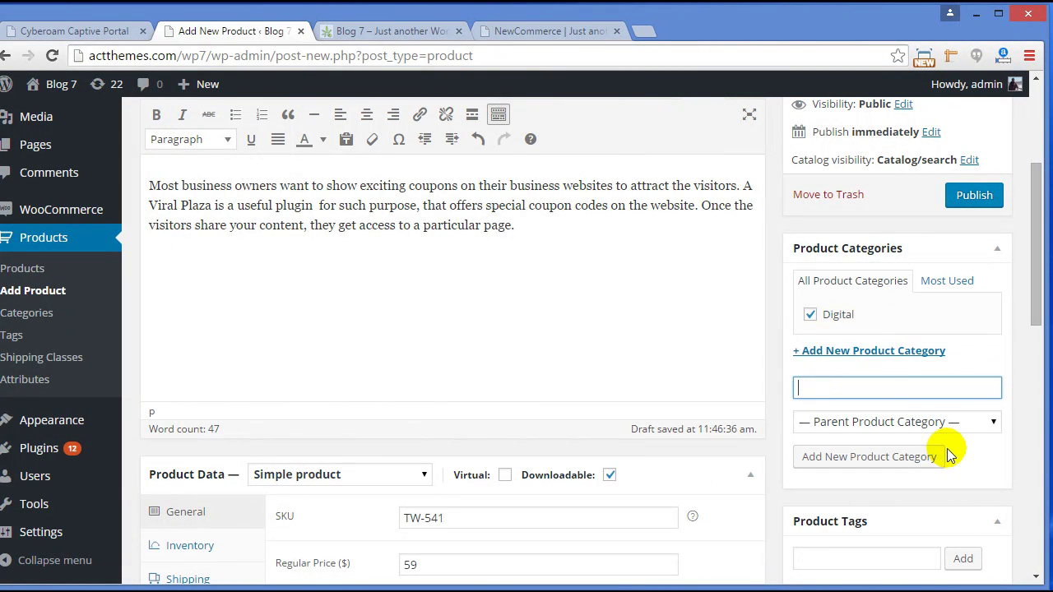
Step: Upload the quick-custom-purchase-coupon picture from the NewCommerce folder and set it as the product image
{"action": "scroll", "coordinate": [895, 319], "scroll_direction": "down", "scroll_amount": 3}
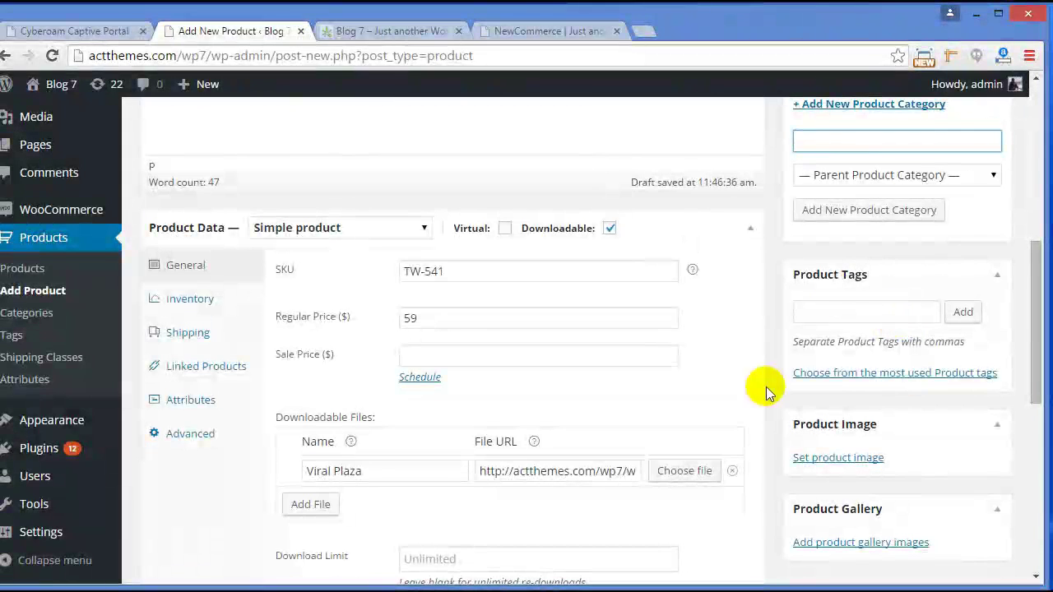
{"action": "scroll", "coordinate": [828, 386], "scroll_direction": "down", "scroll_amount": 2}
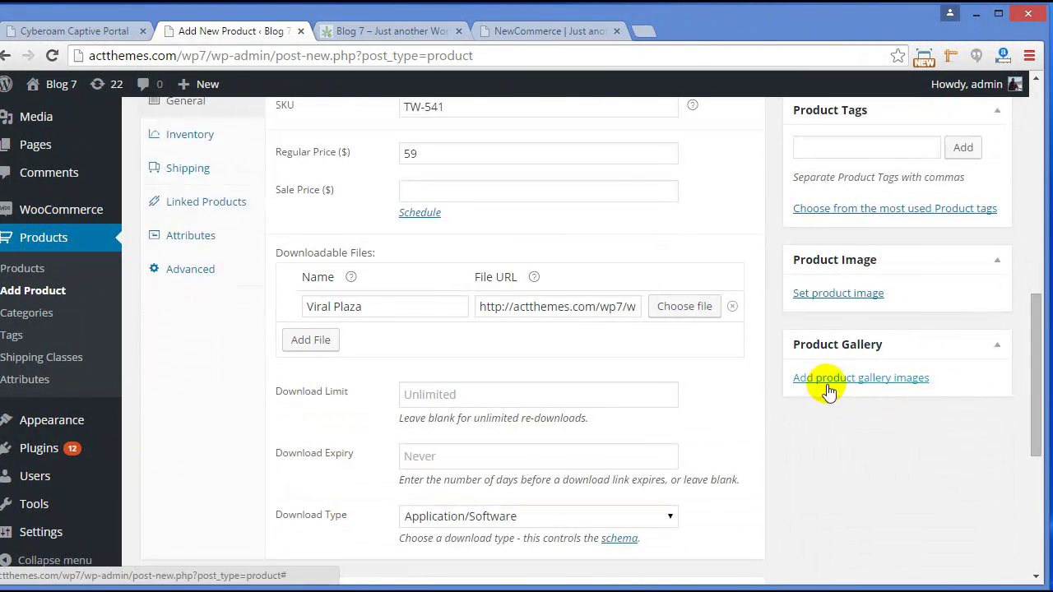
{"action": "left_click", "coordinate": [860, 295]}
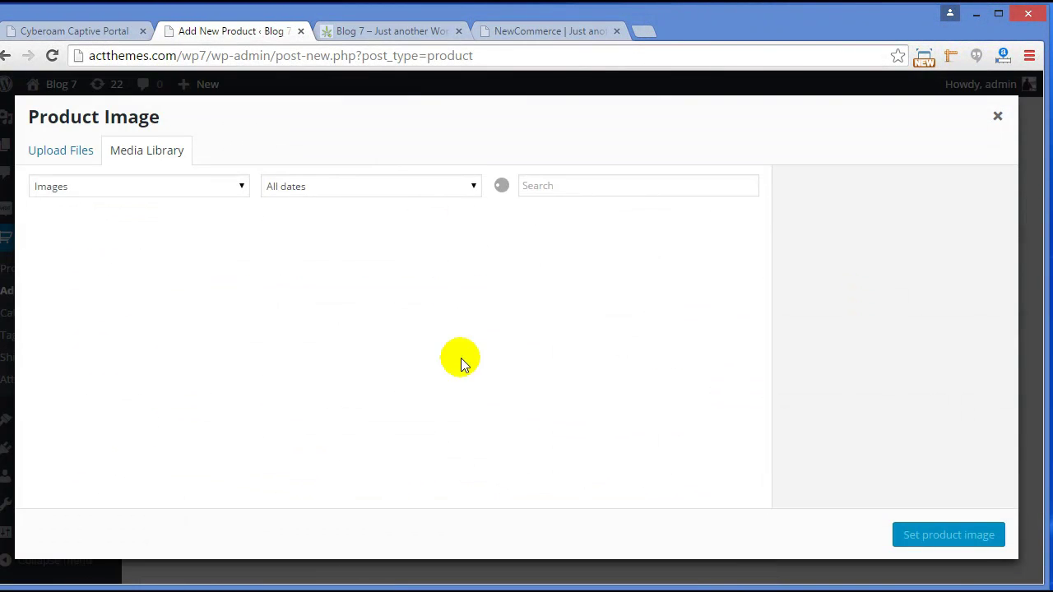
{"action": "left_click", "coordinate": [409, 393]}
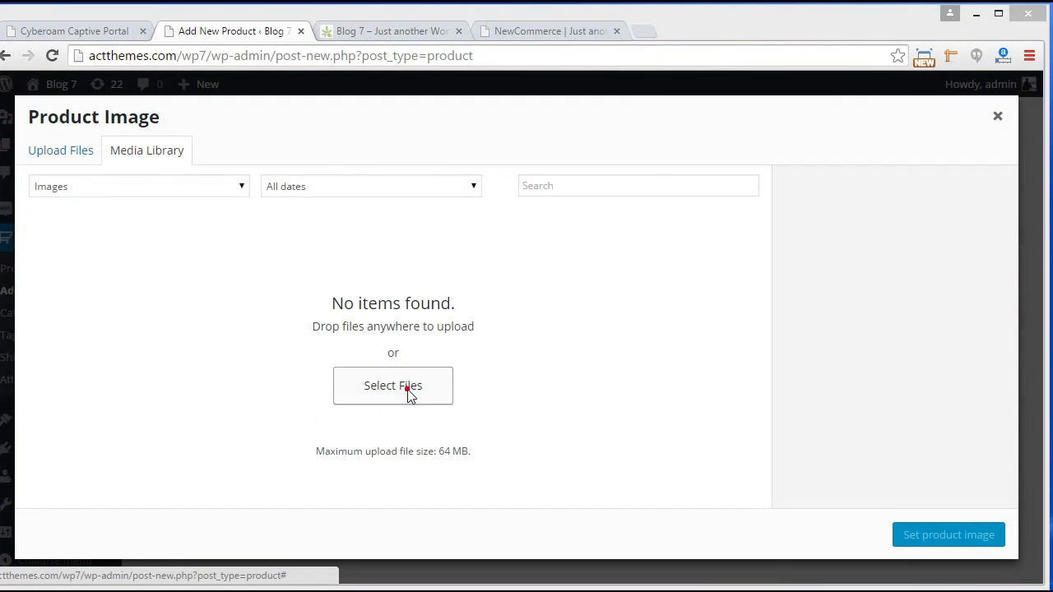
{"action": "left_click", "coordinate": [206, 298]}
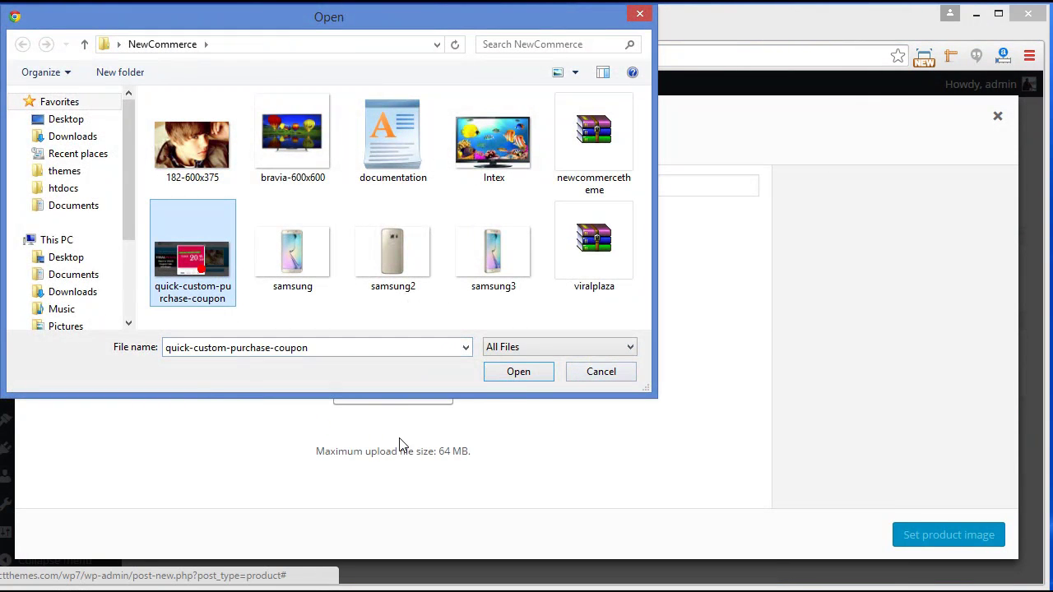
{"action": "left_click", "coordinate": [518, 374]}
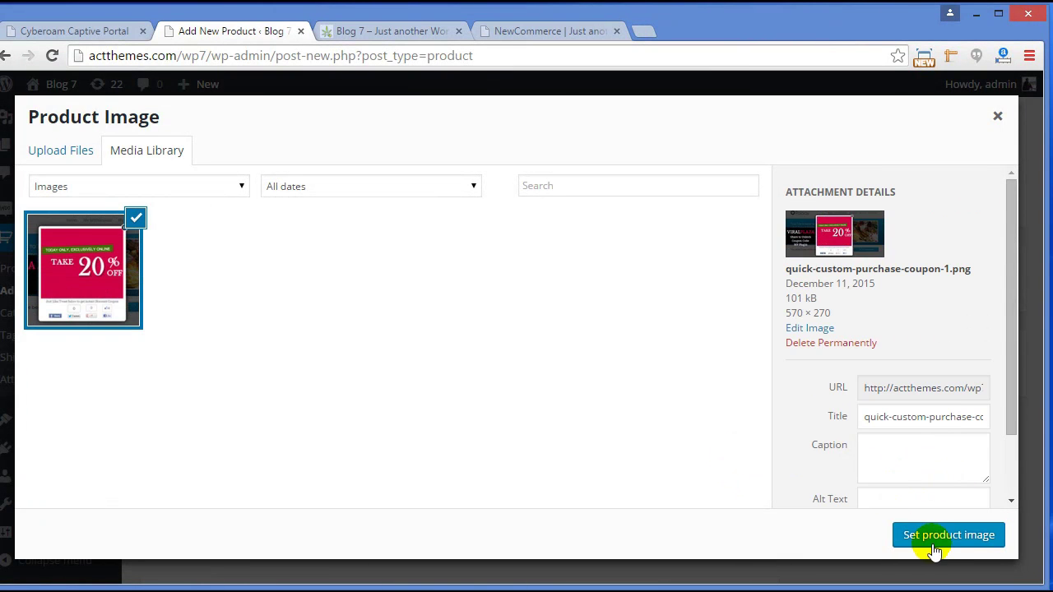
{"action": "left_click", "coordinate": [937, 539]}
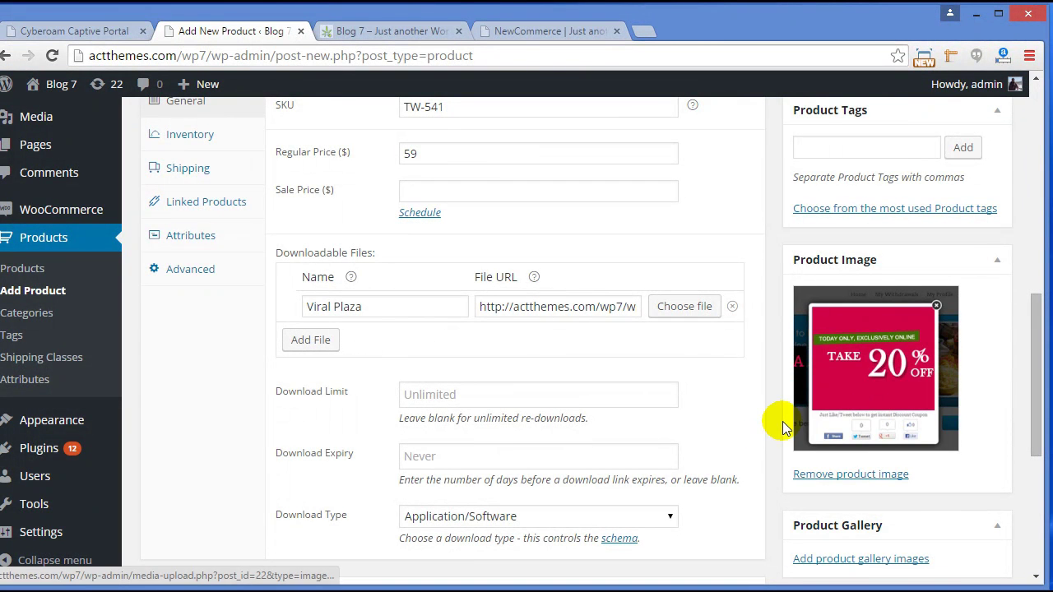
Step: Publish the Viral Plaza Wordpress Plugin product
{"action": "scroll", "coordinate": [778, 425], "scroll_direction": "up", "scroll_amount": 3}
{"action": "scroll", "coordinate": [782, 424], "scroll_direction": "up", "scroll_amount": 3}
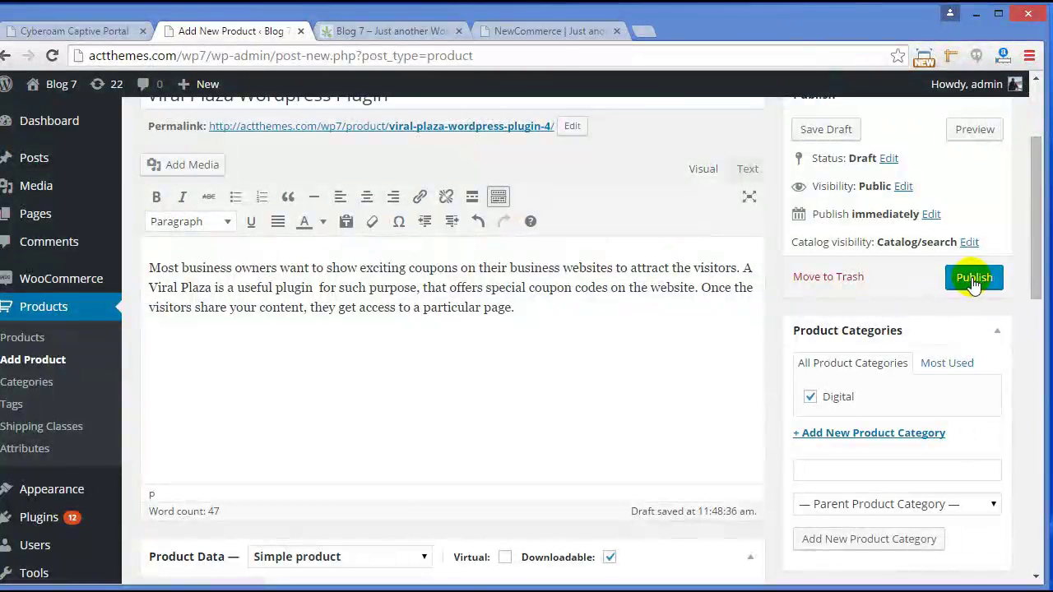
{"action": "left_click", "coordinate": [972, 279]}
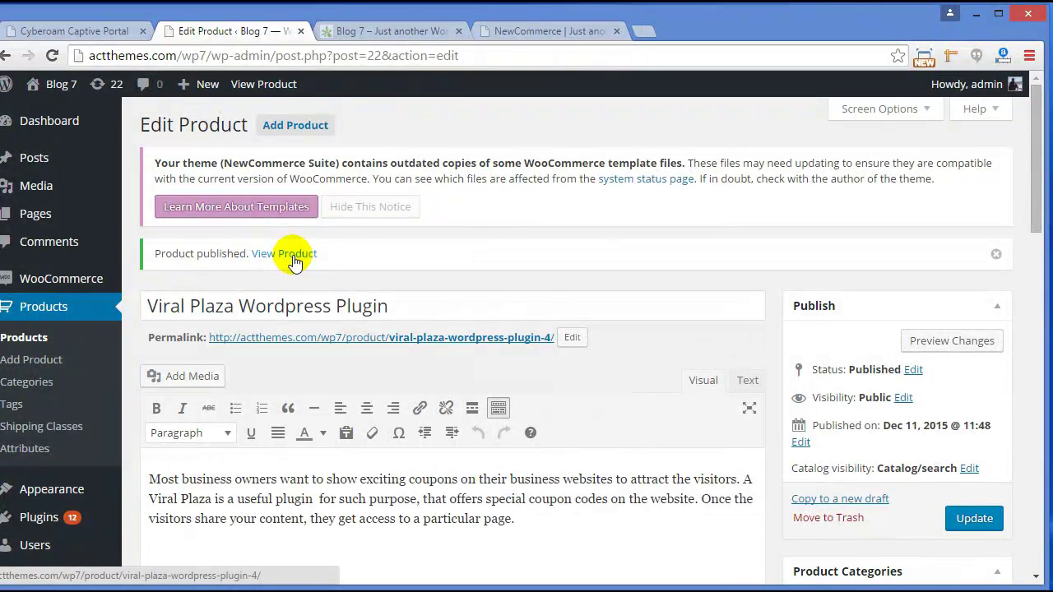
Step: Open the published product's page in place of the old blog tab and examine its image, price, descriptions and reviews section
{"action": "middle_click", "coordinate": [294, 257]}
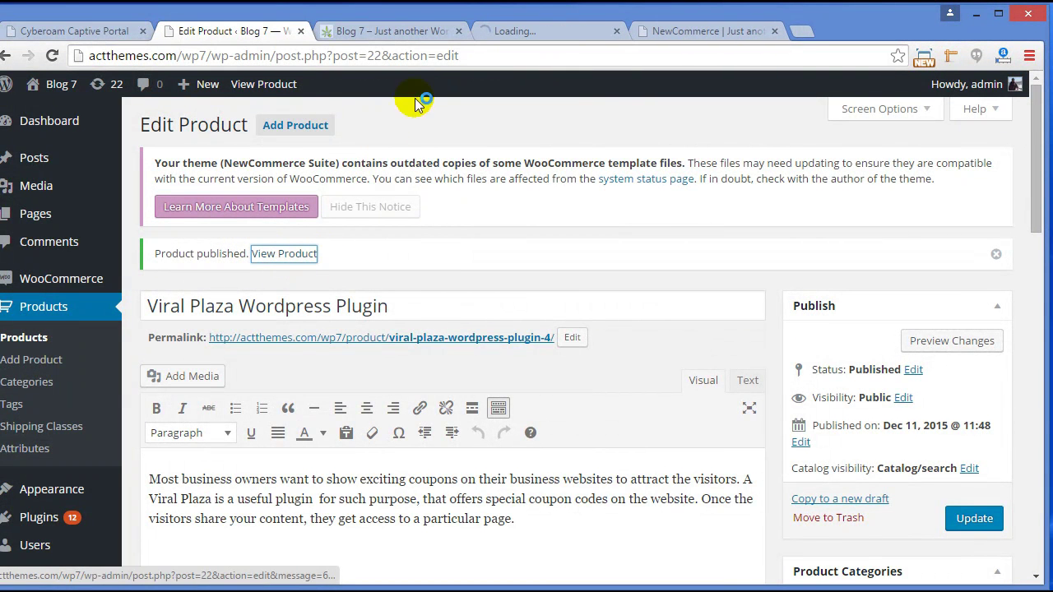
{"action": "left_click", "coordinate": [458, 31]}
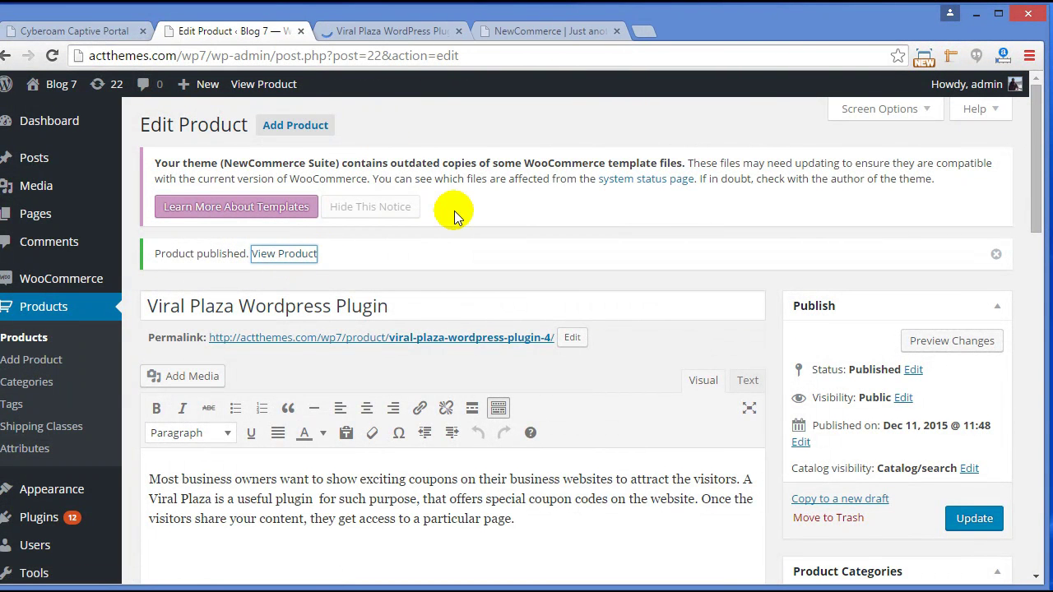
{"action": "left_click", "coordinate": [388, 31]}
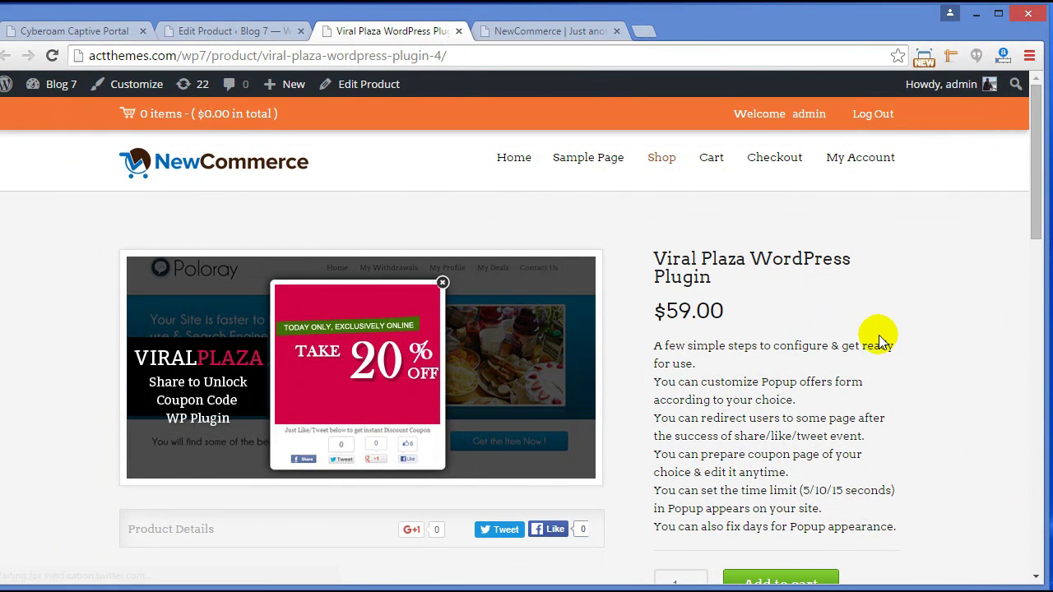
{"action": "scroll", "coordinate": [875, 334], "scroll_direction": "down", "scroll_amount": 2}
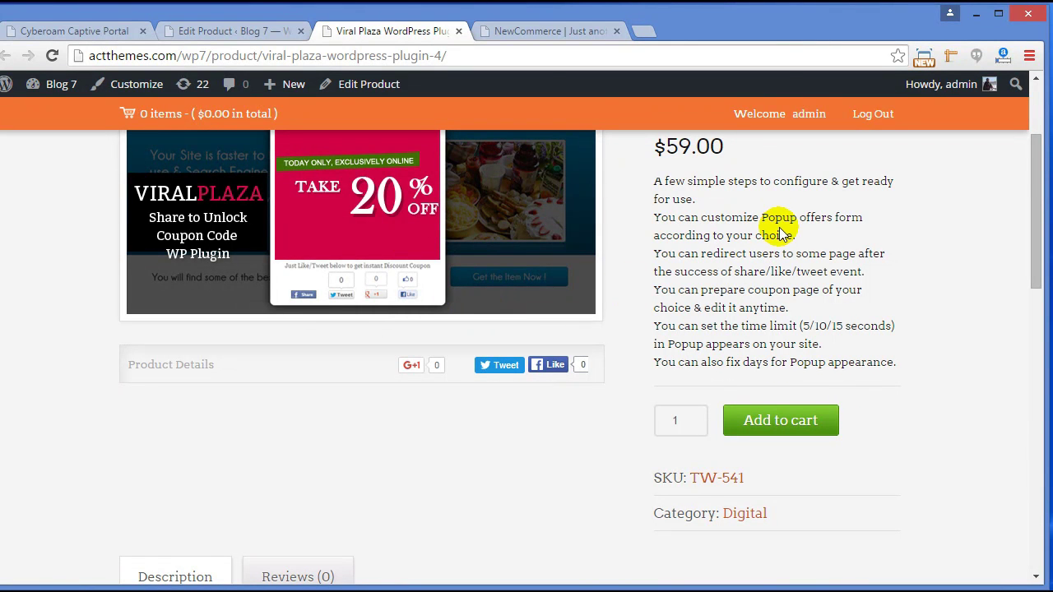
{"action": "scroll", "coordinate": [777, 231], "scroll_direction": "up", "scroll_amount": 2}
{"action": "scroll", "coordinate": [888, 318], "scroll_direction": "down", "scroll_amount": 6}
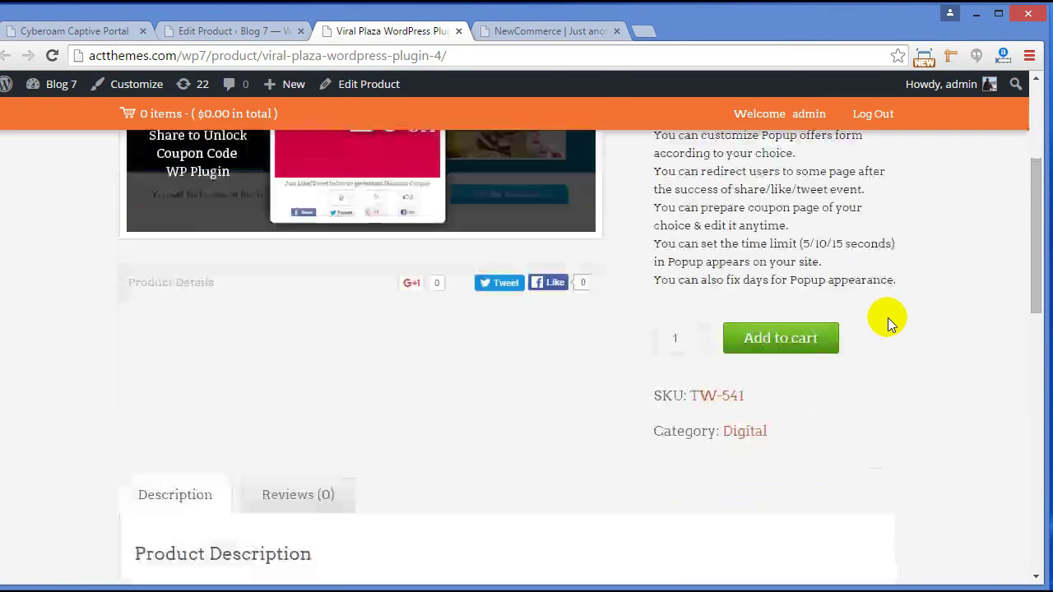
{"action": "scroll", "coordinate": [888, 318], "scroll_direction": "down", "scroll_amount": 1}
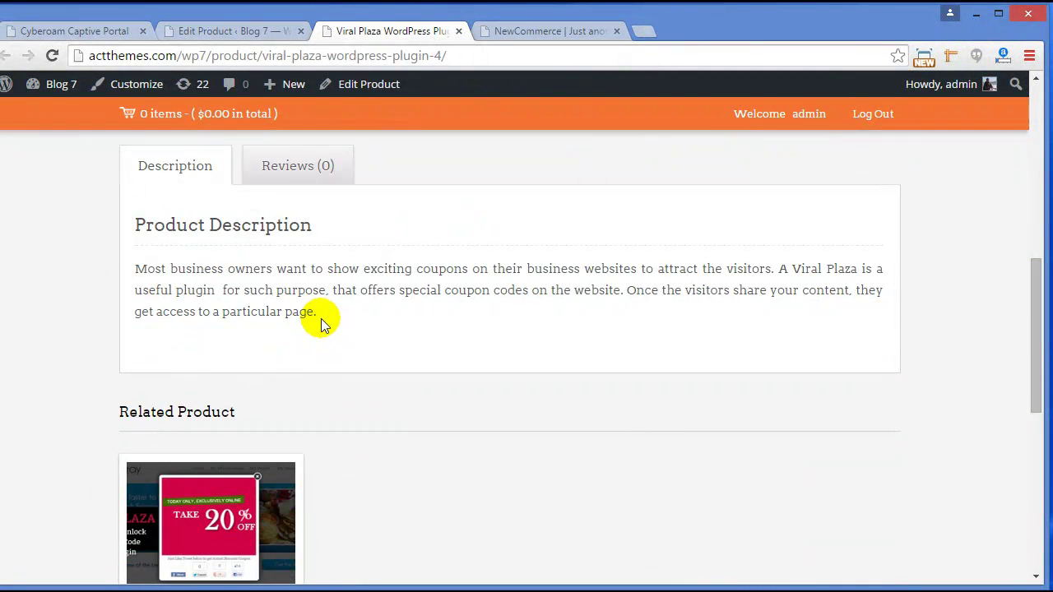
{"action": "left_click", "coordinate": [299, 169]}
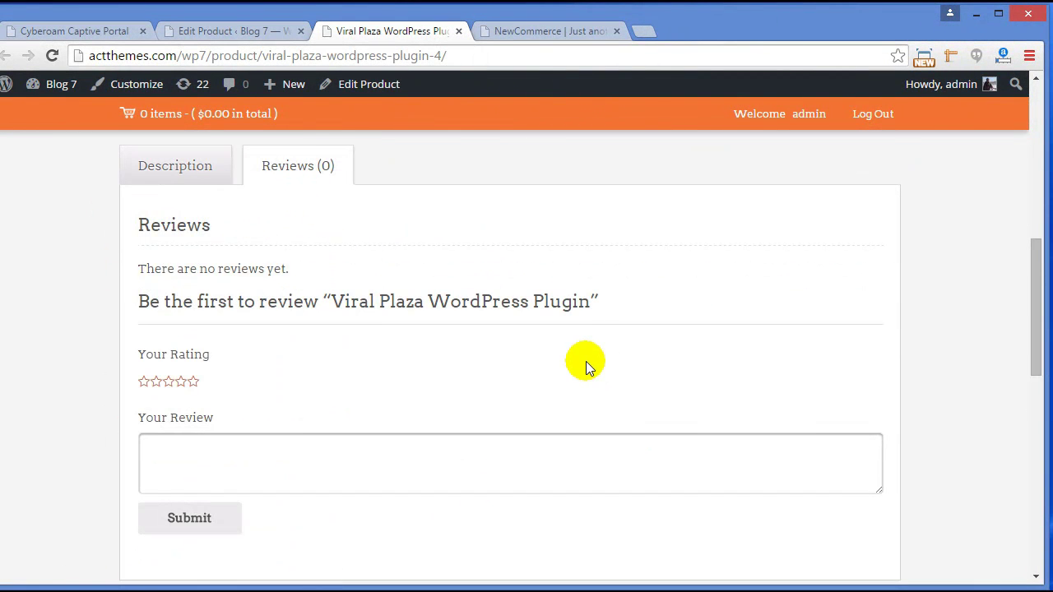
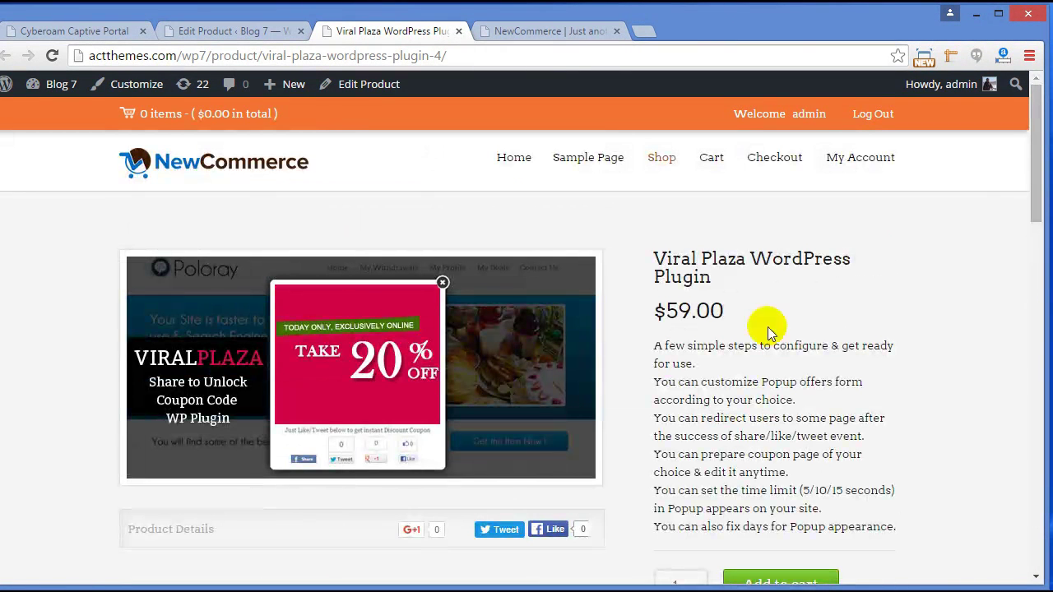
Step: Start another new product and name it "John Players Jackets", copied from the text file in Notepad
{"action": "left_click", "coordinate": [218, 34]}
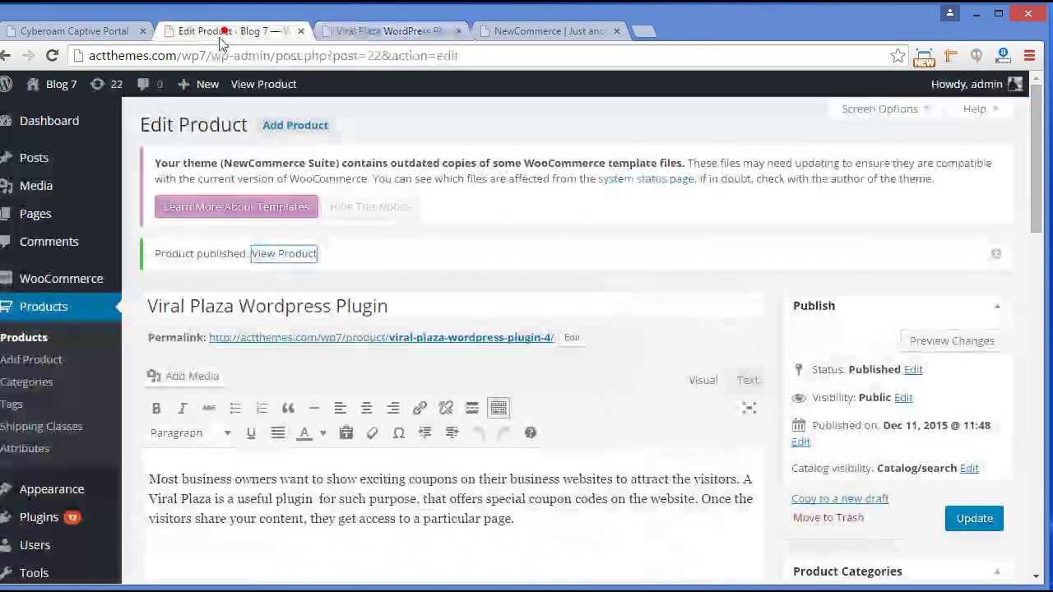
{"action": "left_click", "coordinate": [296, 128]}
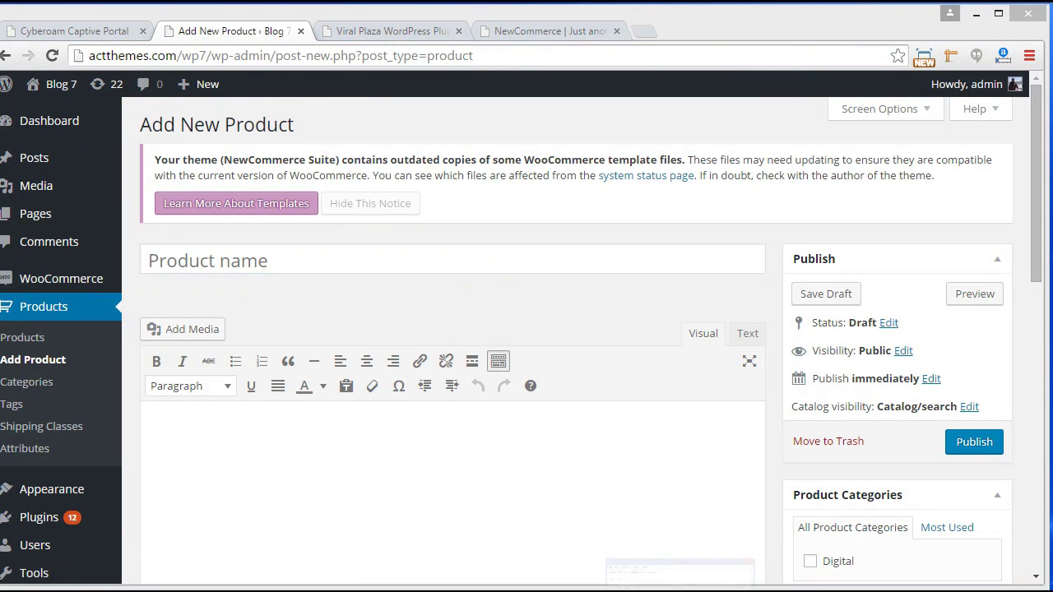
{"action": "key", "text": "alt+Tab"}
{"action": "left_click_drag", "start_coordinate": [380, 403], "coordinate": [329, 402]}
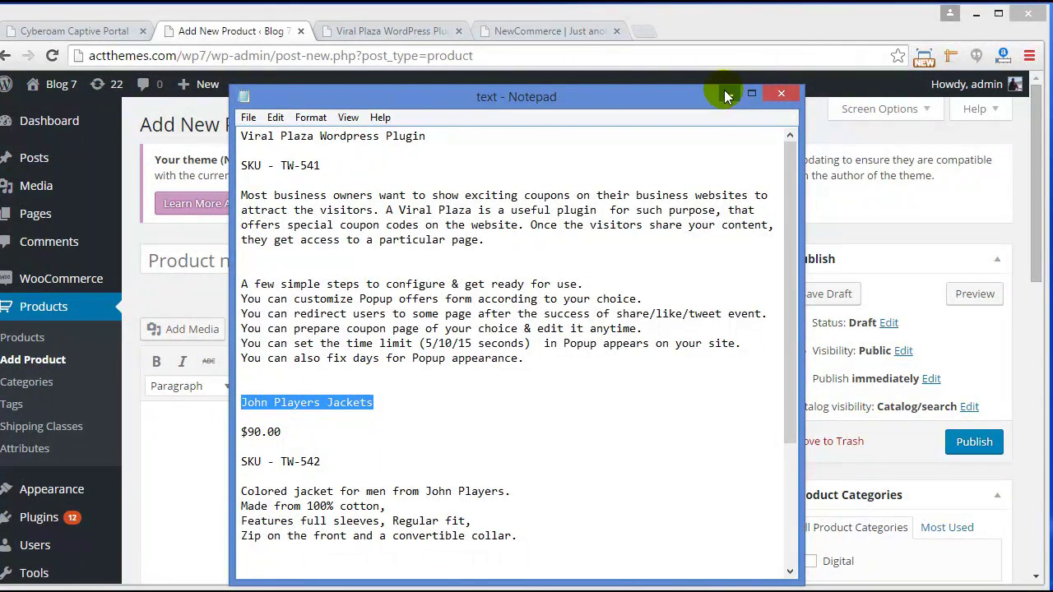
{"action": "left_click", "coordinate": [751, 93]}
{"action": "type", "text": "John Players Jackets"}
Step: Set the product's SKU to TW-542, copied from the text file in Notepad, with a regular price of 70 and sale price of 60
{"action": "scroll", "coordinate": [452, 337], "scroll_direction": "down", "scroll_amount": 2}
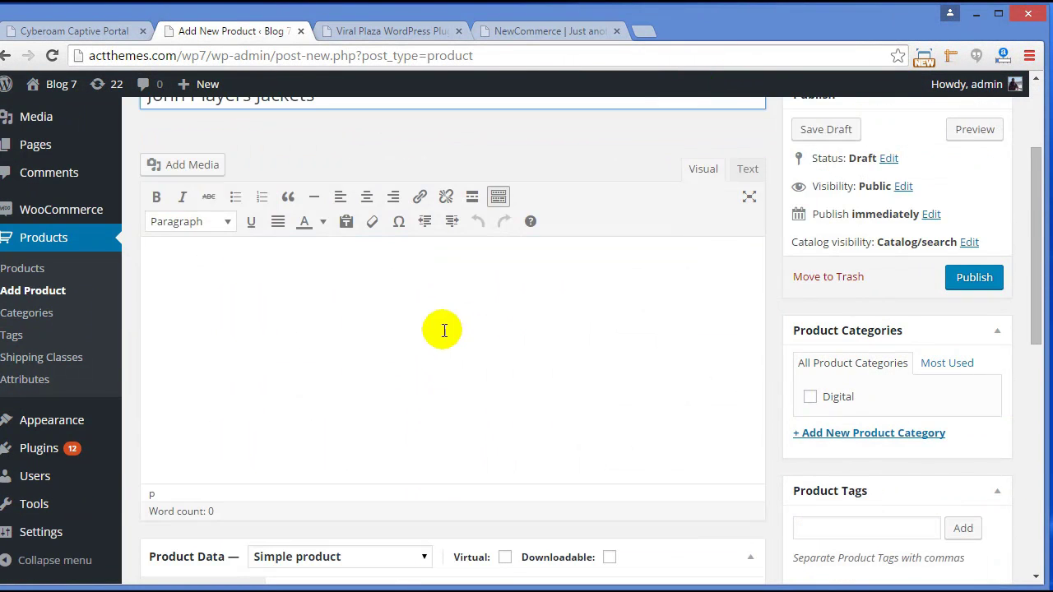
{"action": "scroll", "coordinate": [454, 316], "scroll_direction": "down", "scroll_amount": 3}
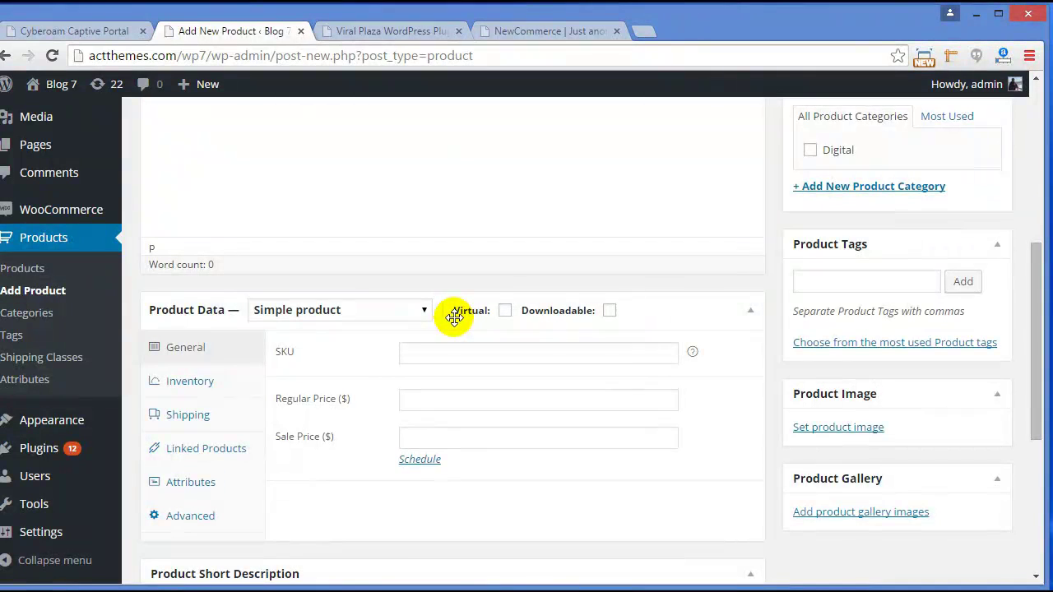
{"action": "scroll", "coordinate": [458, 280], "scroll_direction": "down", "scroll_amount": 1}
{"action": "left_click", "coordinate": [434, 276]}
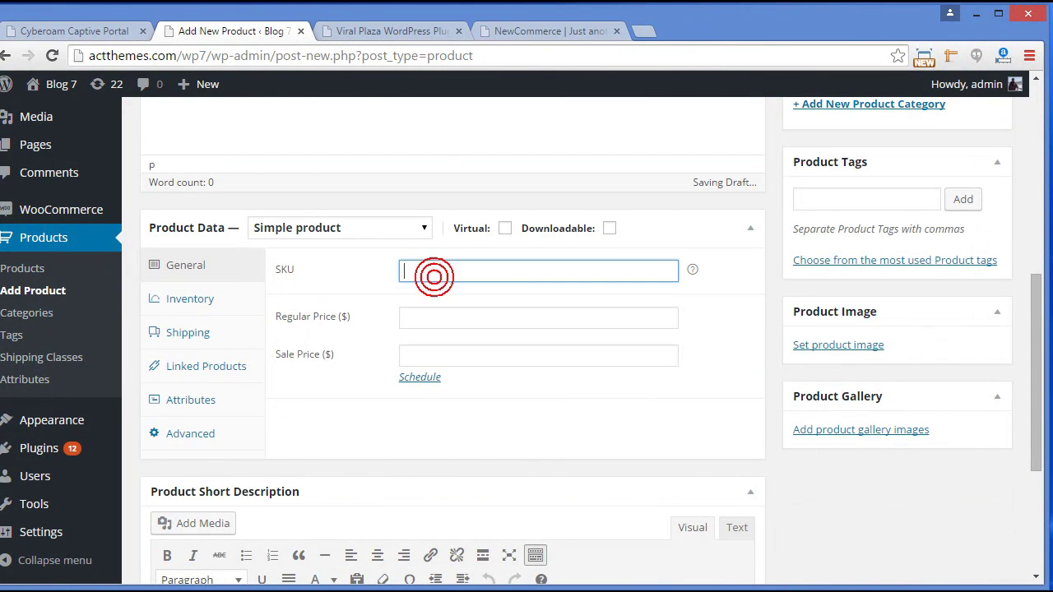
{"action": "key", "text": "alt+Tab"}
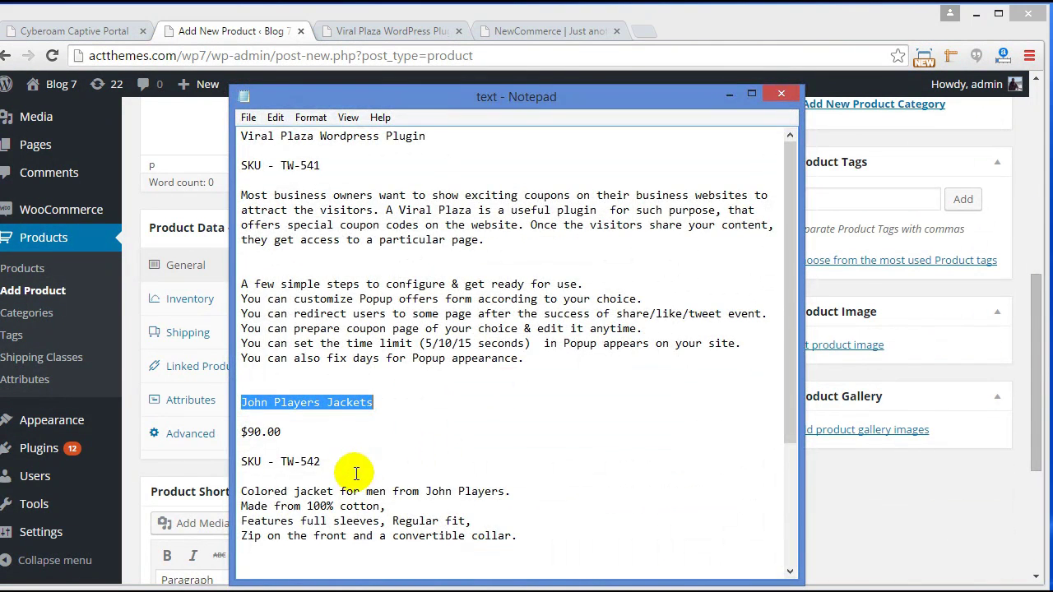
{"action": "left_click_drag", "start_coordinate": [280, 461], "coordinate": [321, 462]}
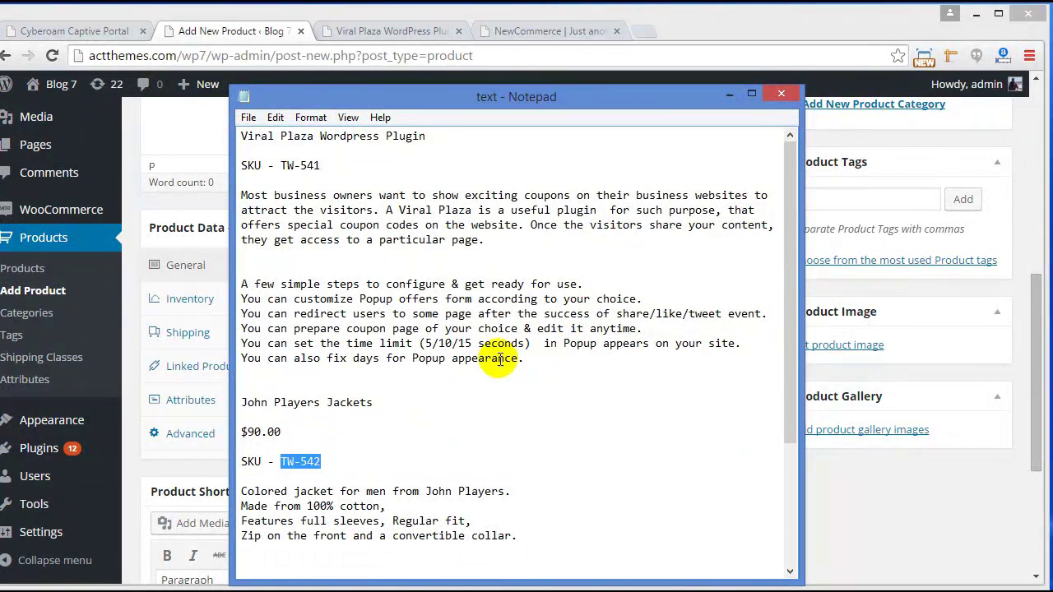
{"action": "left_click", "coordinate": [770, 96]}
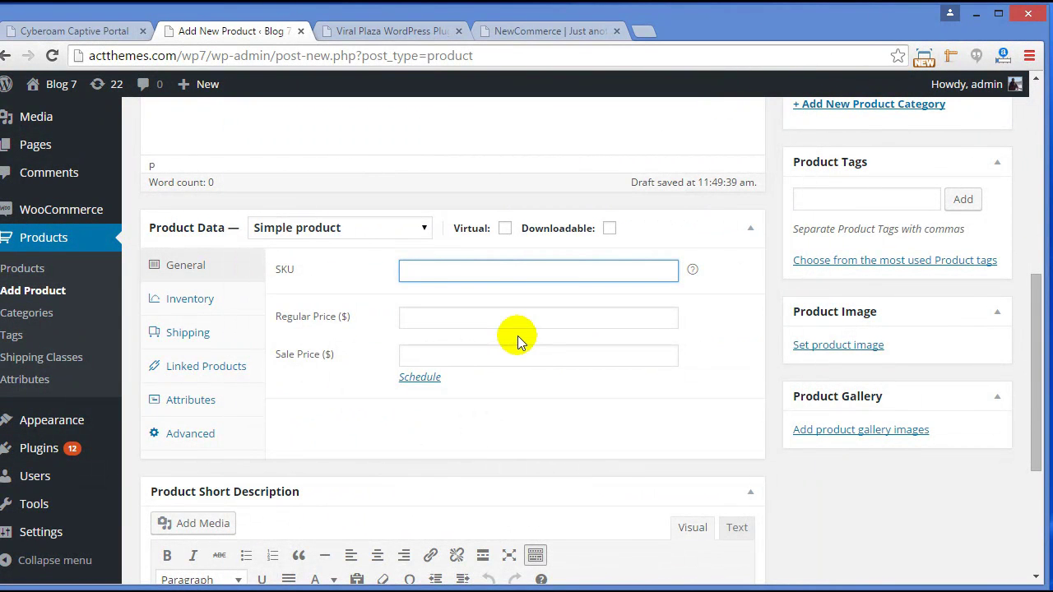
{"action": "left_click", "coordinate": [473, 318]}
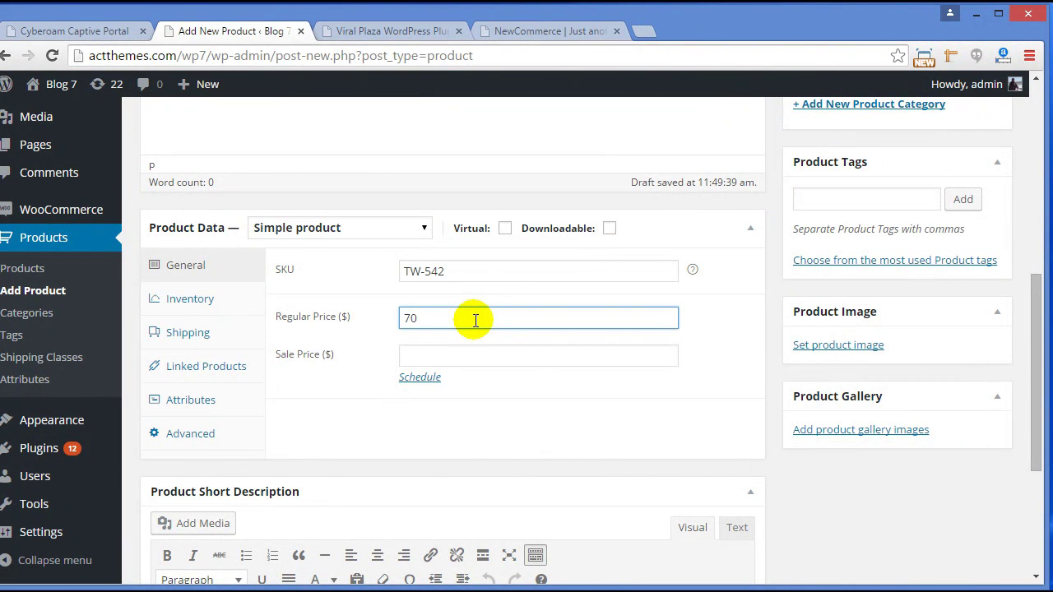
{"action": "left_click", "coordinate": [438, 359]}
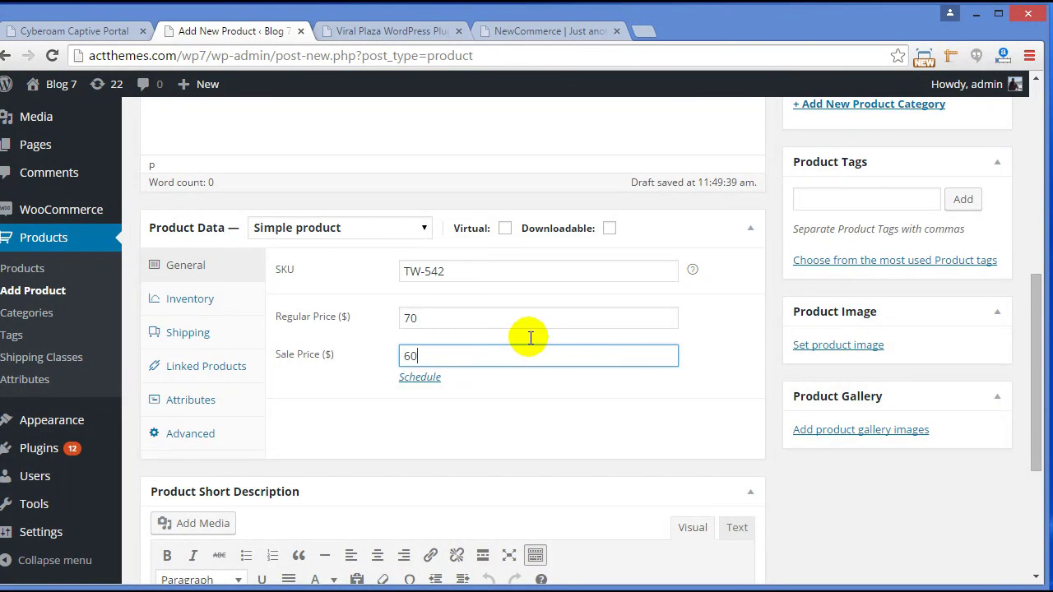
Step: Fill the product short description with the four-line text starting "Colored jacket for men from John Players.", copied from the Notepad file
{"action": "scroll", "coordinate": [532, 336], "scroll_direction": "down", "scroll_amount": 3}
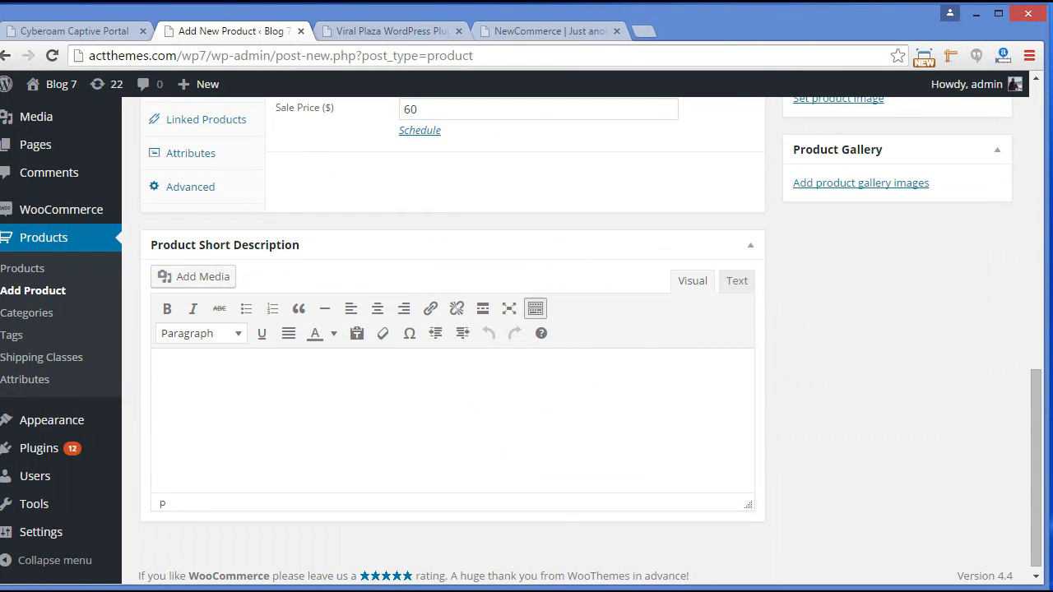
{"action": "key", "text": "alt+Tab"}
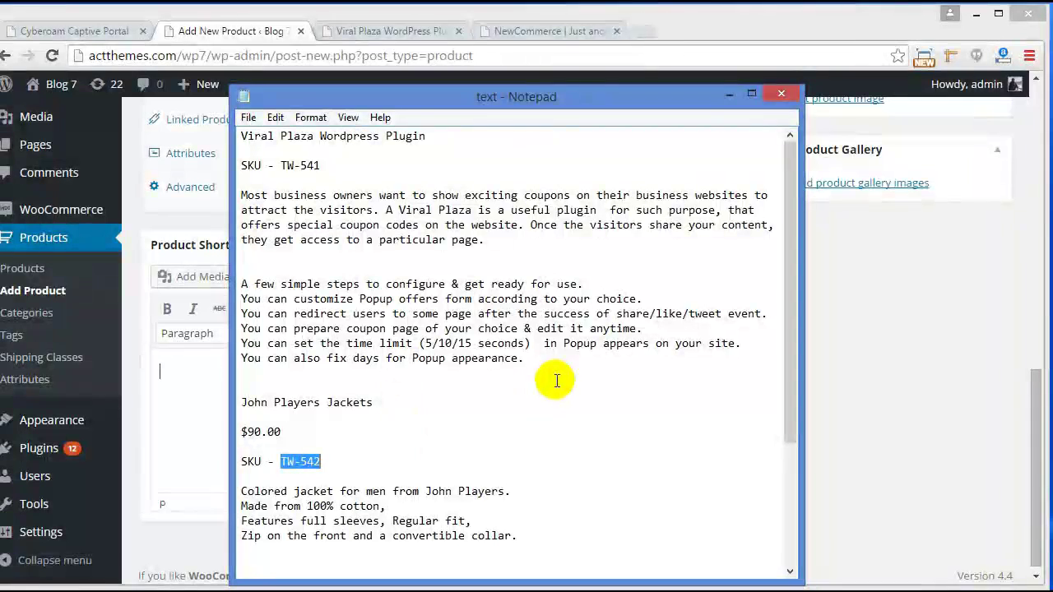
{"action": "scroll", "coordinate": [546, 374], "scroll_direction": "down", "scroll_amount": 2}
{"action": "left_click_drag", "start_coordinate": [532, 450], "coordinate": [242, 403]}
{"action": "key", "text": "ctrl+c"}
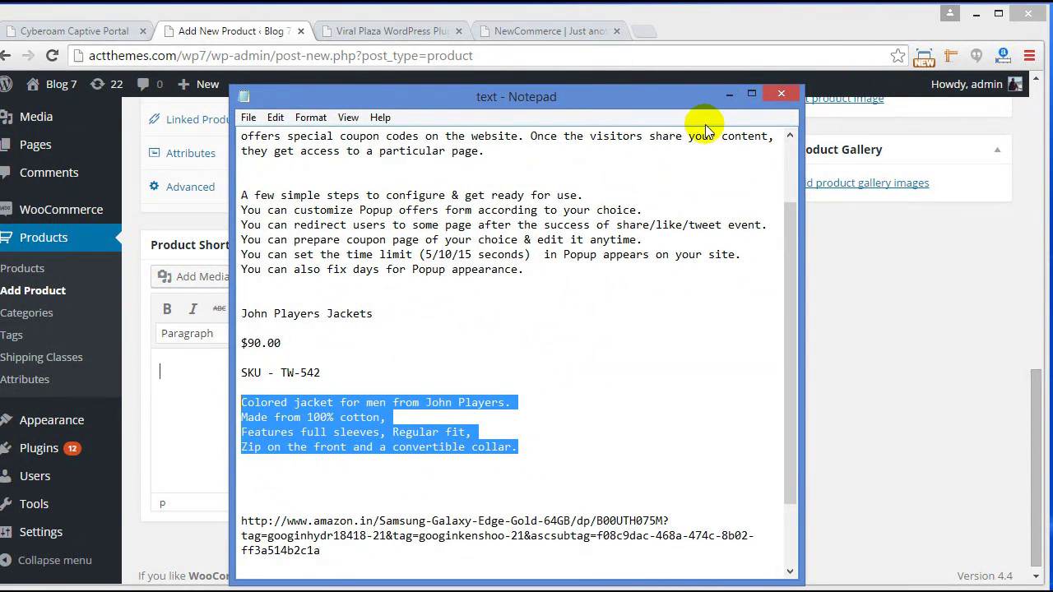
{"action": "left_click", "coordinate": [729, 94]}
{"action": "key", "text": "ctrl+v"}
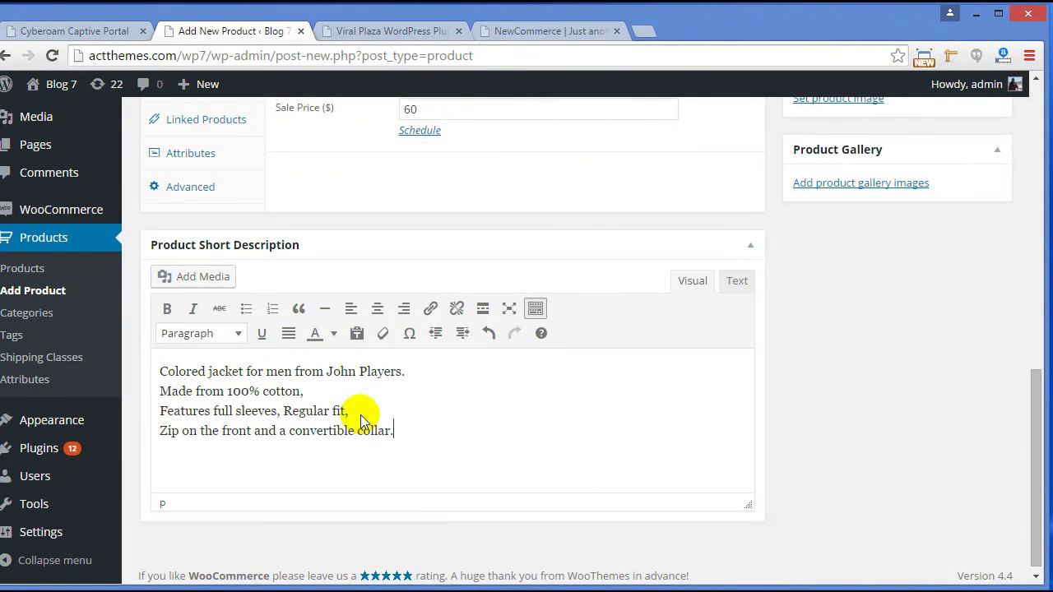
Step: Upload the 182-600x375 picture from the NewCommerce folder and set it as the product image
{"action": "scroll", "coordinate": [729, 425], "scroll_direction": "up", "scroll_amount": 2}
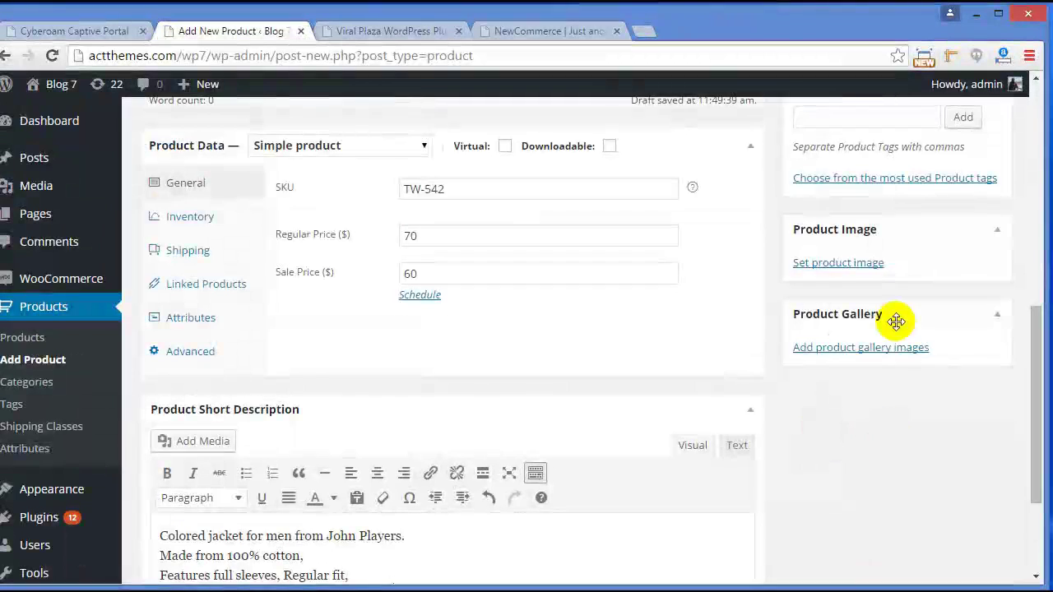
{"action": "left_click", "coordinate": [861, 265]}
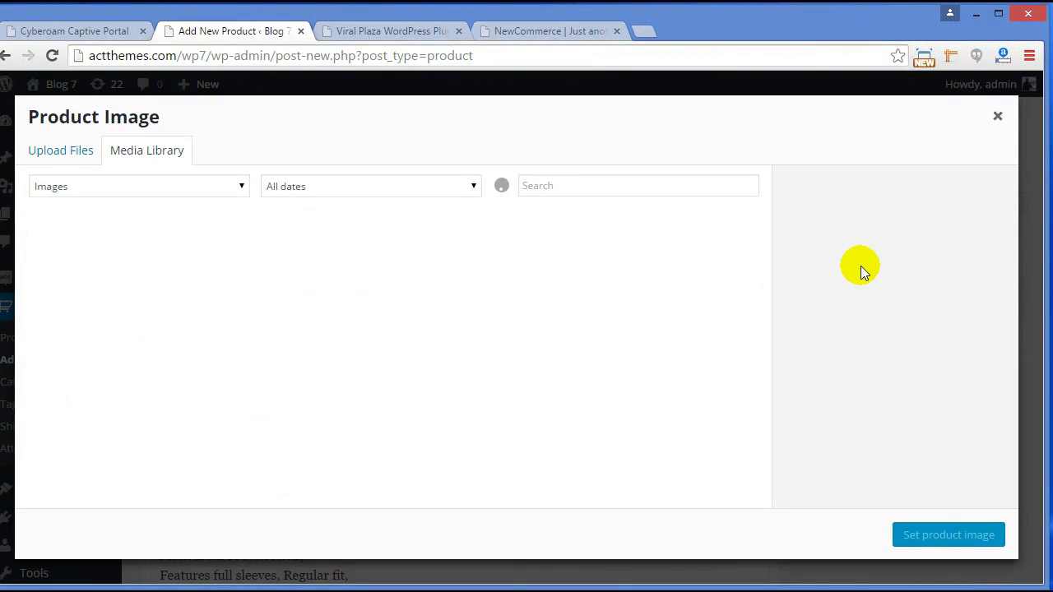
{"action": "left_click", "coordinate": [51, 156]}
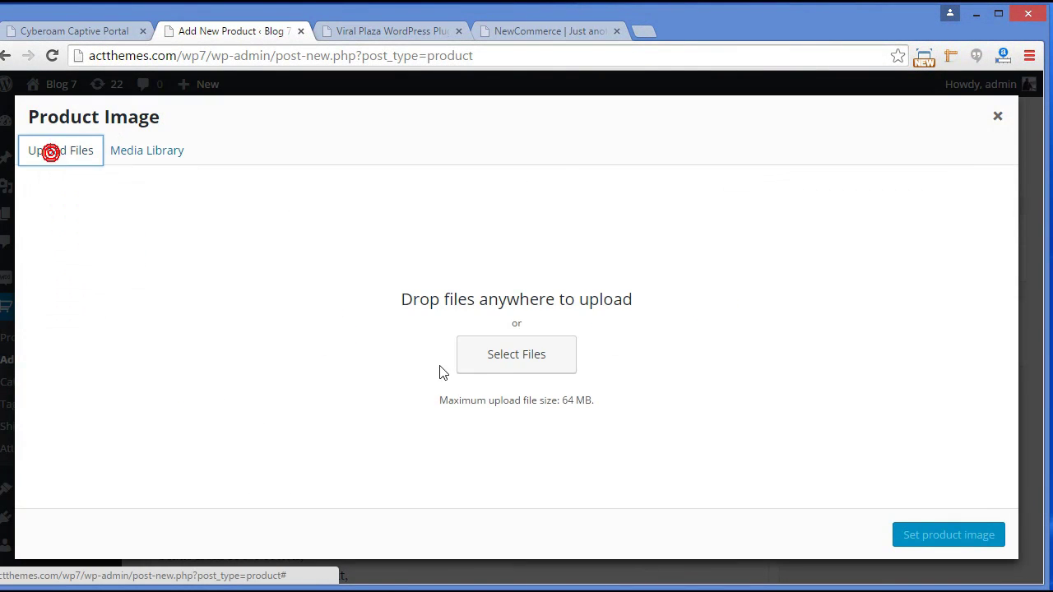
{"action": "left_click", "coordinate": [513, 355]}
{"action": "left_click", "coordinate": [191, 175]}
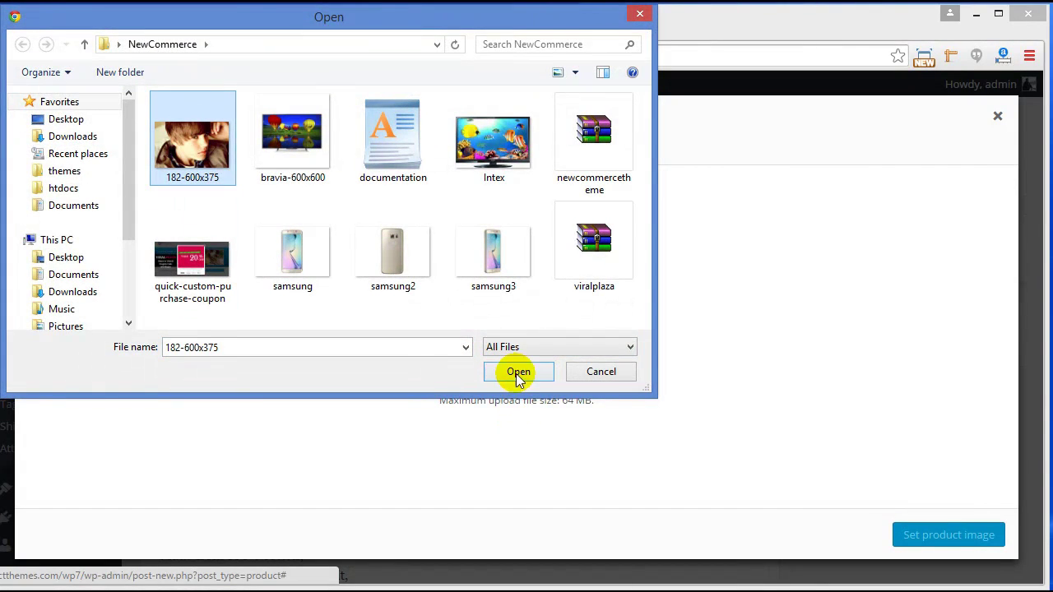
{"action": "left_click", "coordinate": [518, 371]}
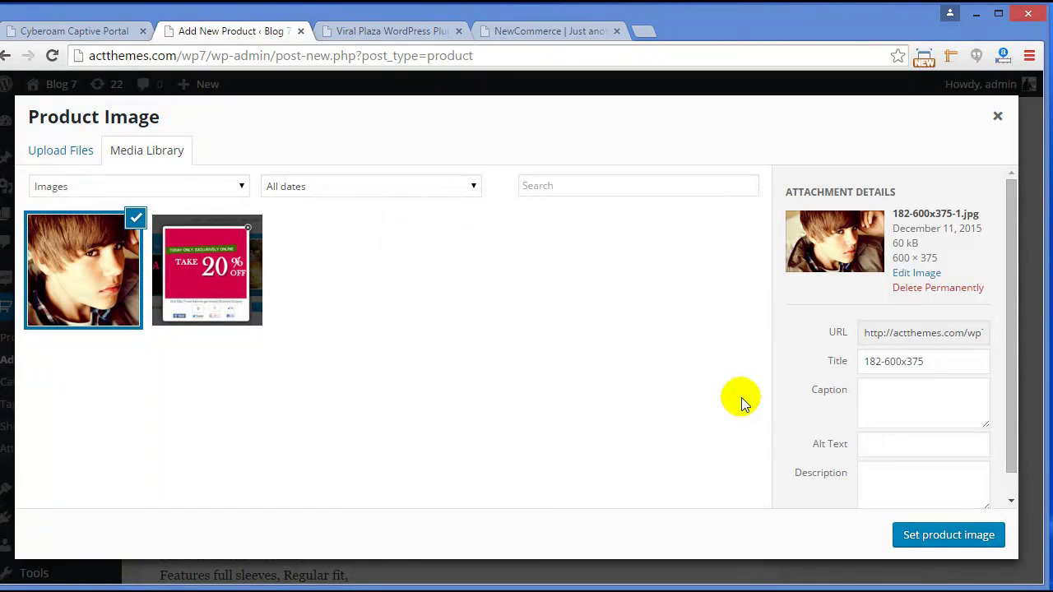
{"action": "left_click", "coordinate": [935, 544]}
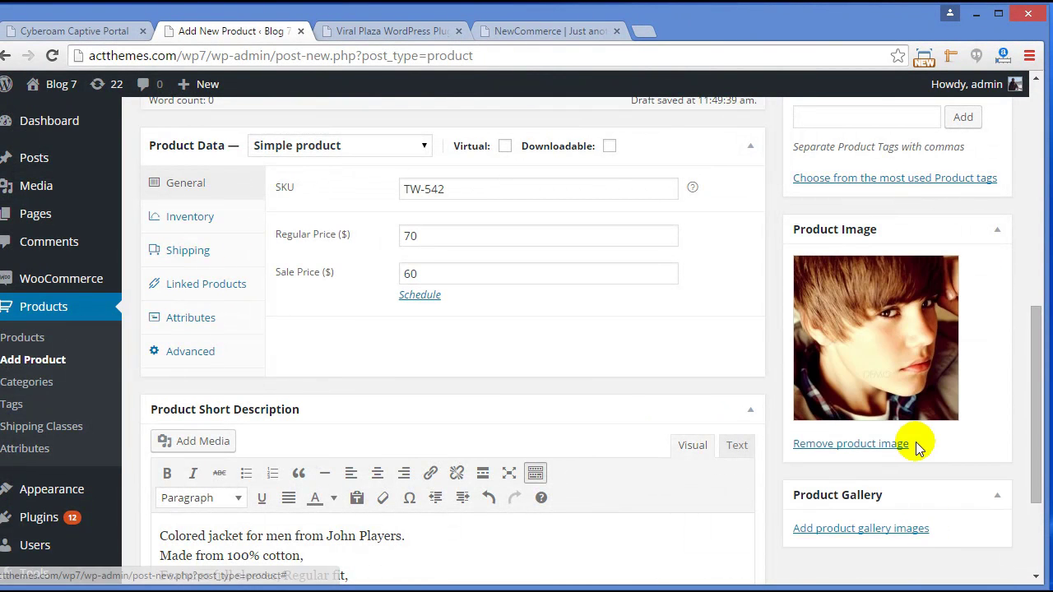
Step: Add a new product category named "Physical" for the jacket product
{"action": "scroll", "coordinate": [916, 442], "scroll_direction": "up", "scroll_amount": 3}
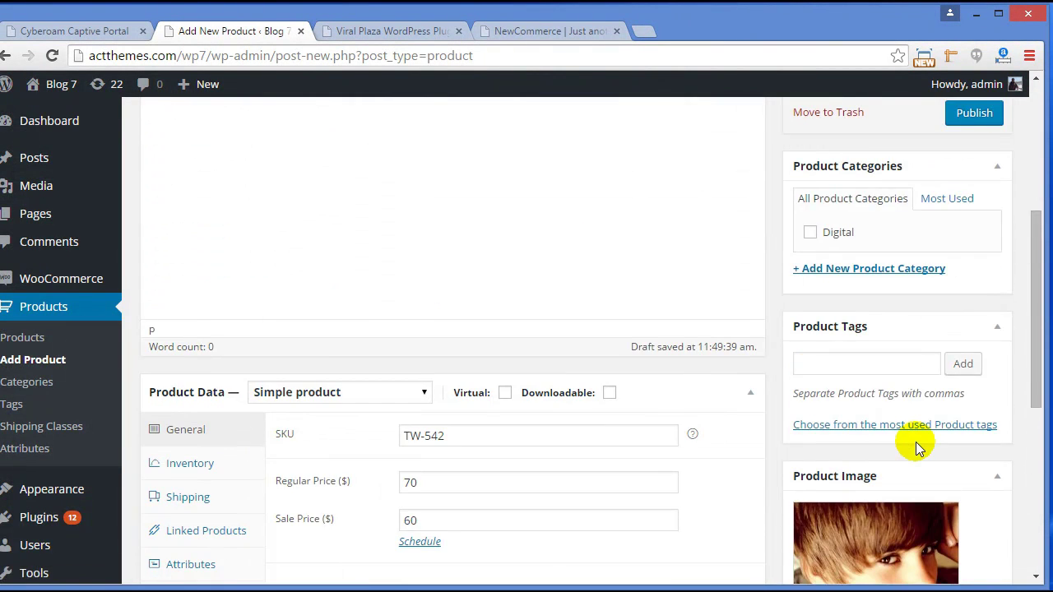
{"action": "left_click", "coordinate": [874, 272]}
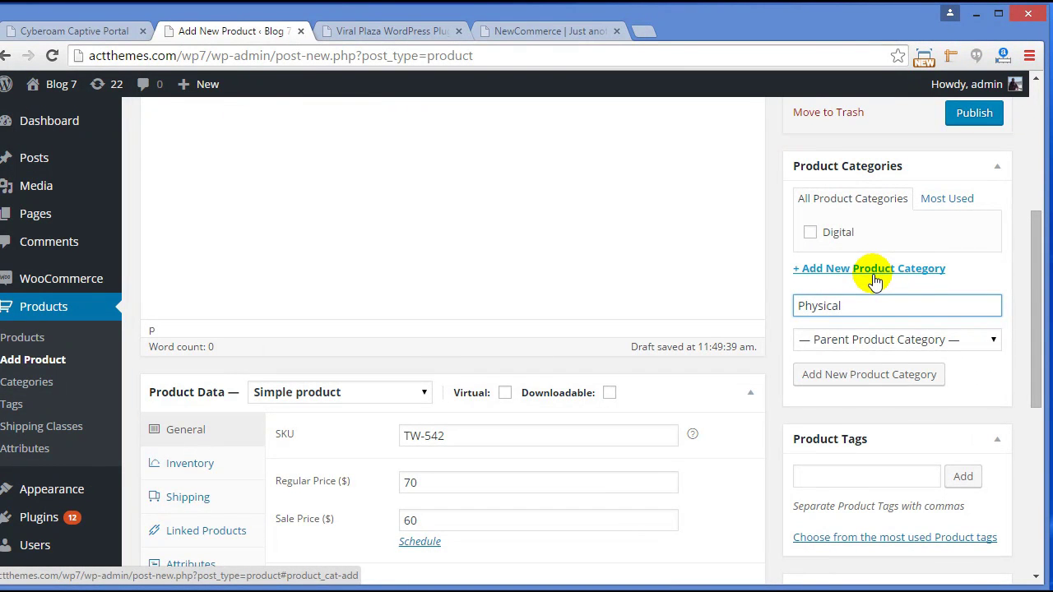
{"action": "left_click", "coordinate": [915, 375]}
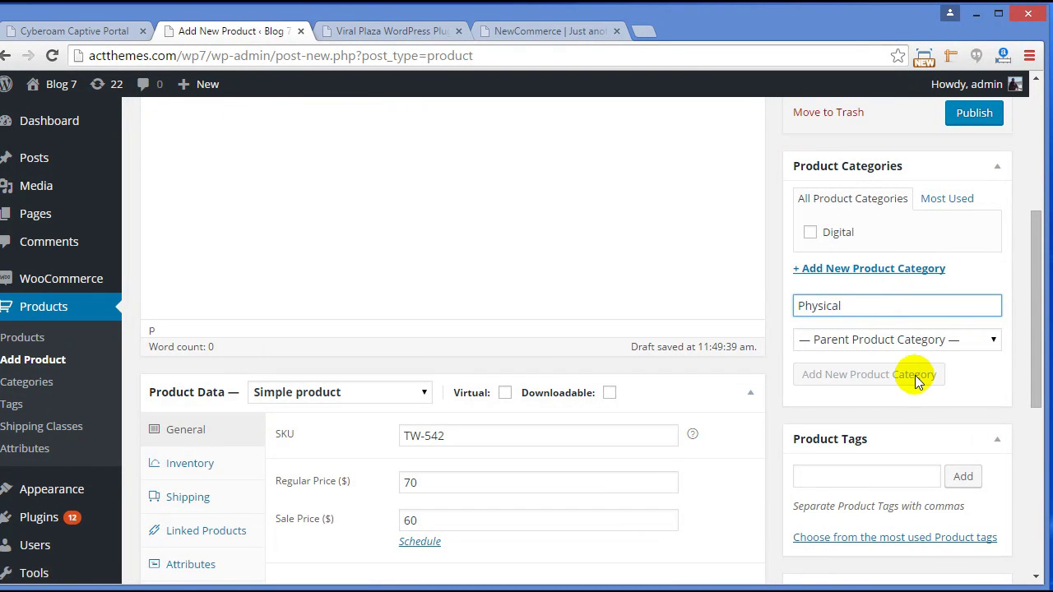
Step: Publish the John Players Jackets product
{"action": "scroll", "coordinate": [916, 375], "scroll_direction": "down", "scroll_amount": 2}
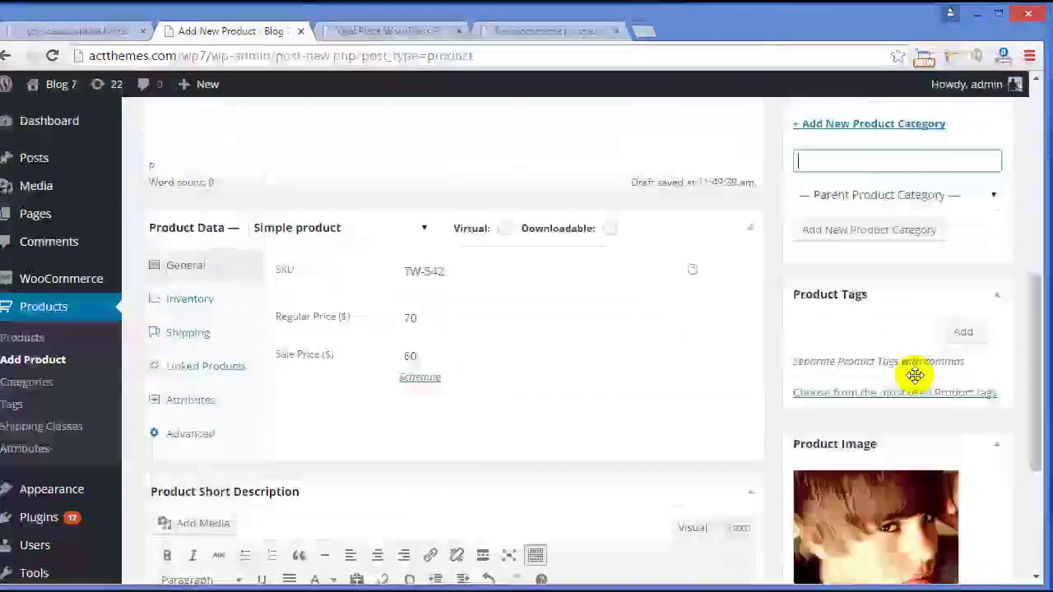
{"action": "scroll", "coordinate": [915, 375], "scroll_direction": "up", "scroll_amount": 6}
{"action": "scroll", "coordinate": [905, 366], "scroll_direction": "down", "scroll_amount": 4}
{"action": "scroll", "coordinate": [884, 362], "scroll_direction": "up", "scroll_amount": 3}
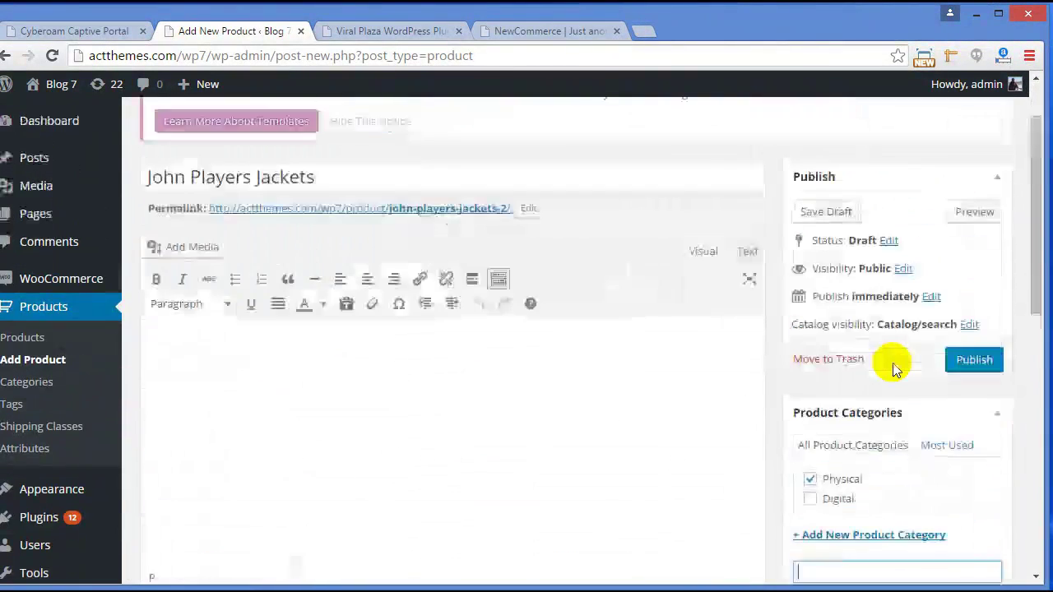
{"action": "left_click", "coordinate": [975, 364]}
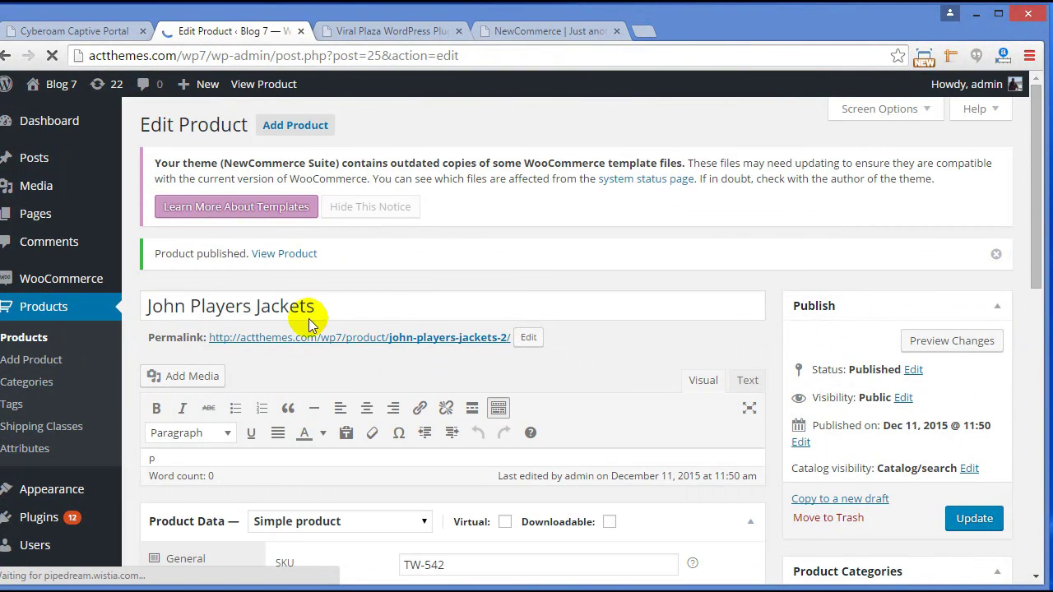
Step: Open the published jacket's page in place of the Viral Plaza tab, examine its image, prices, description and reviews section, and close it
{"action": "scroll", "coordinate": [488, 294], "scroll_direction": "down", "scroll_amount": 8}
{"action": "scroll", "coordinate": [488, 294], "scroll_direction": "up", "scroll_amount": 8}
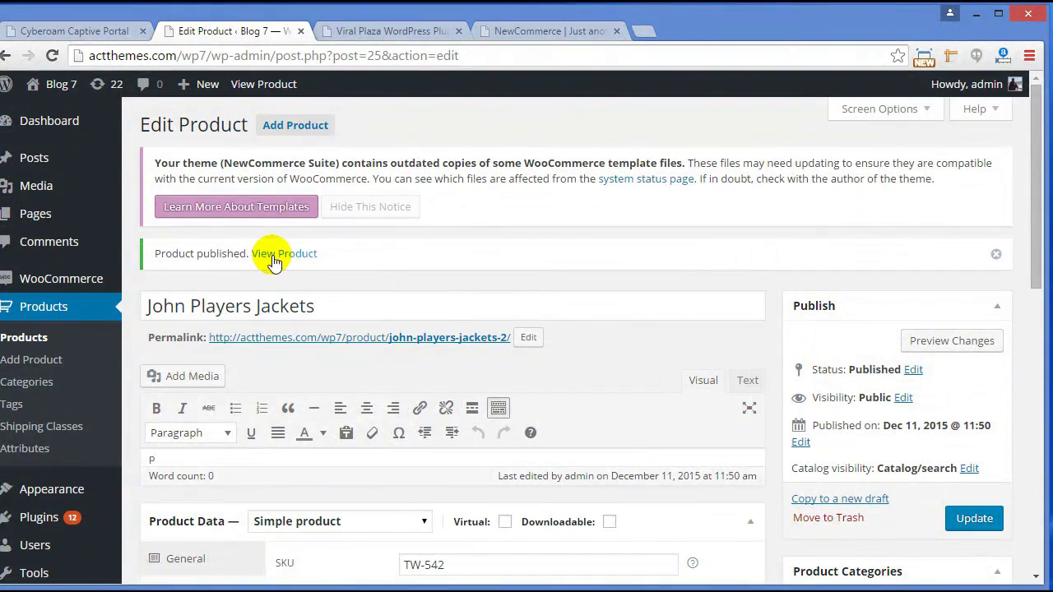
{"action": "left_click", "coordinate": [274, 256], "text": "ctrl"}
{"action": "left_click", "coordinate": [465, 30]}
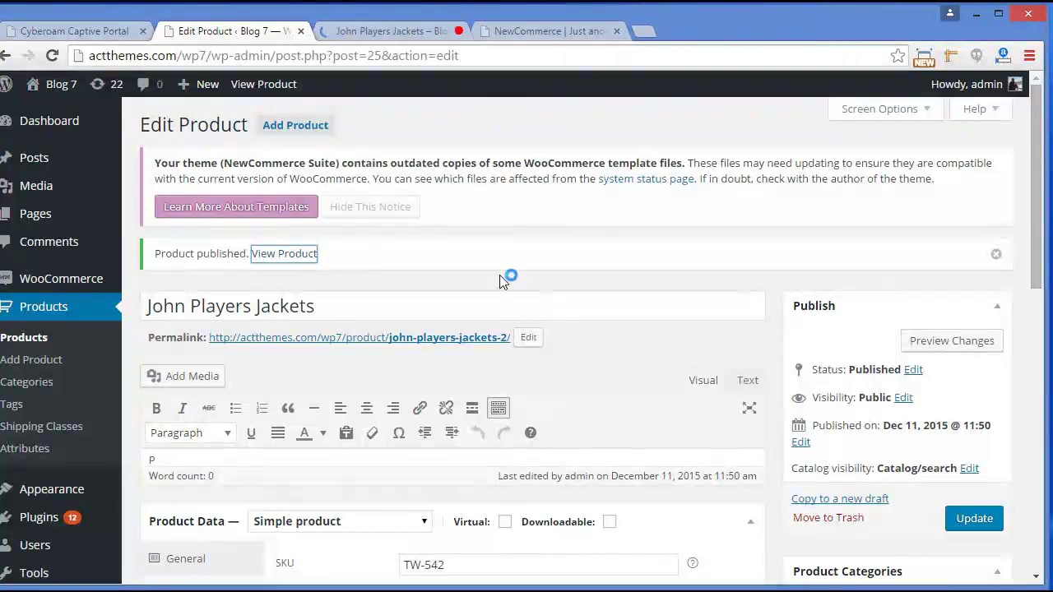
{"action": "left_click", "coordinate": [393, 30]}
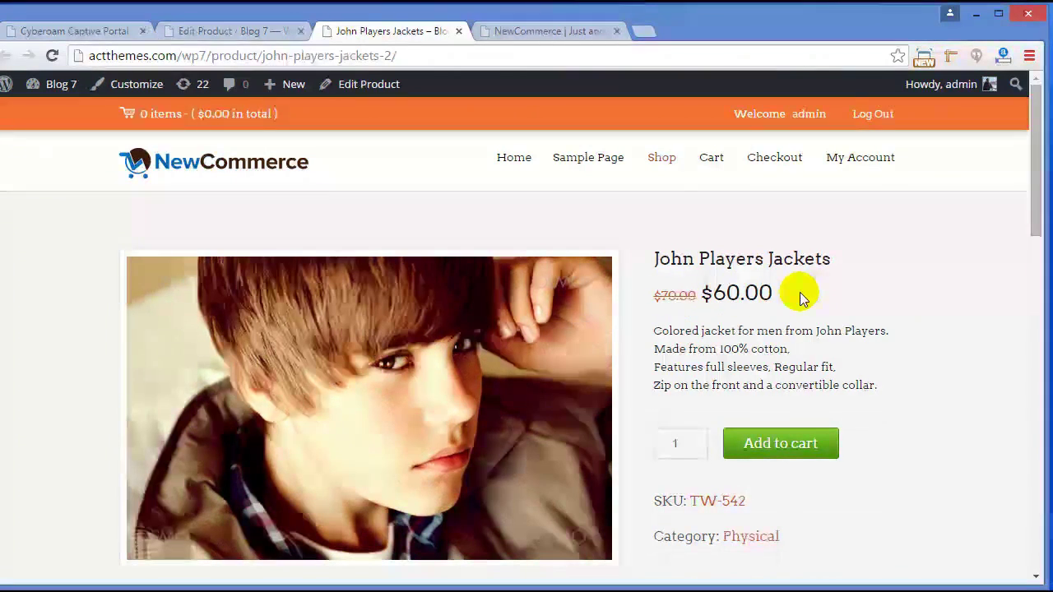
{"action": "scroll", "coordinate": [802, 298], "scroll_direction": "down", "scroll_amount": 1}
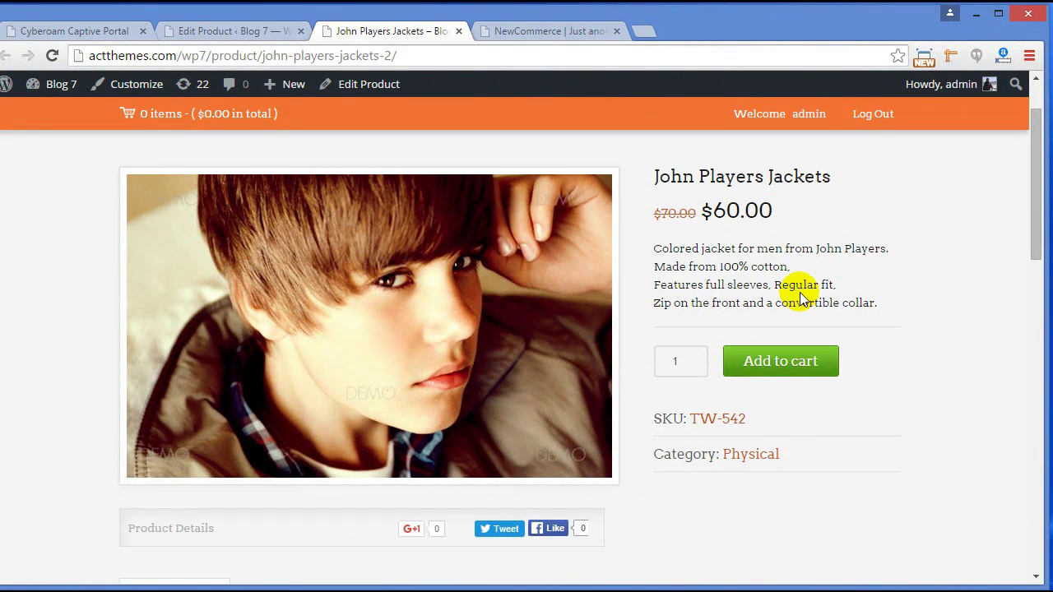
{"action": "scroll", "coordinate": [947, 341], "scroll_direction": "down", "scroll_amount": 2}
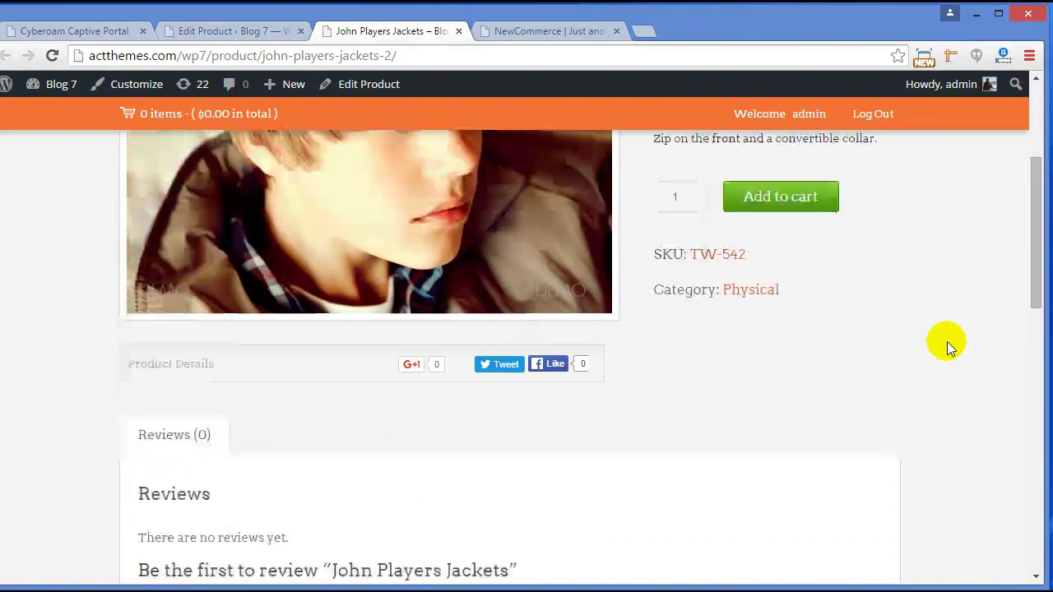
{"action": "scroll", "coordinate": [861, 351], "scroll_direction": "down", "scroll_amount": 3}
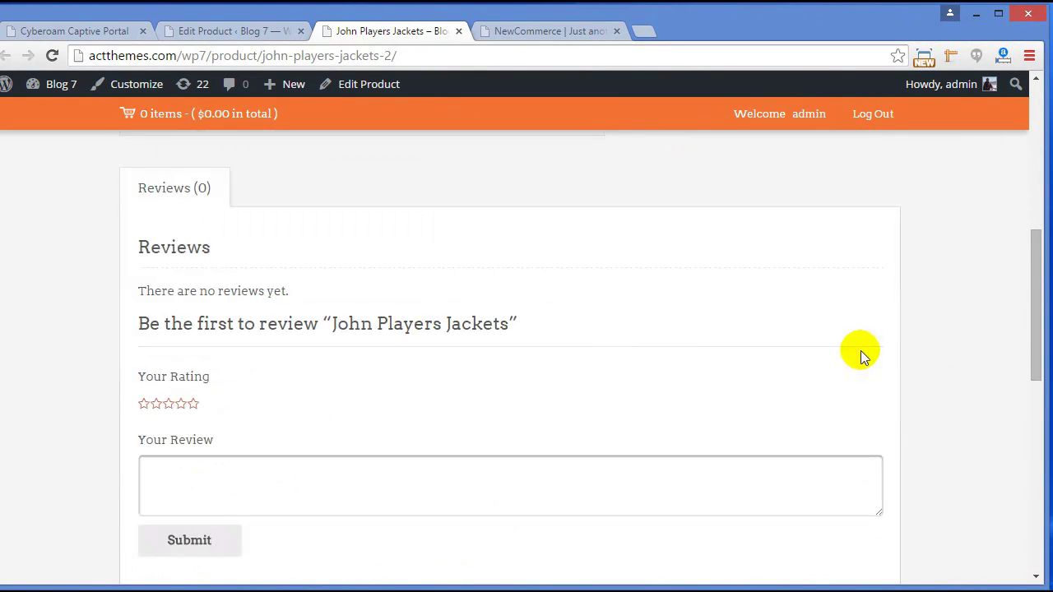
{"action": "scroll", "coordinate": [659, 331], "scroll_direction": "up", "scroll_amount": 5}
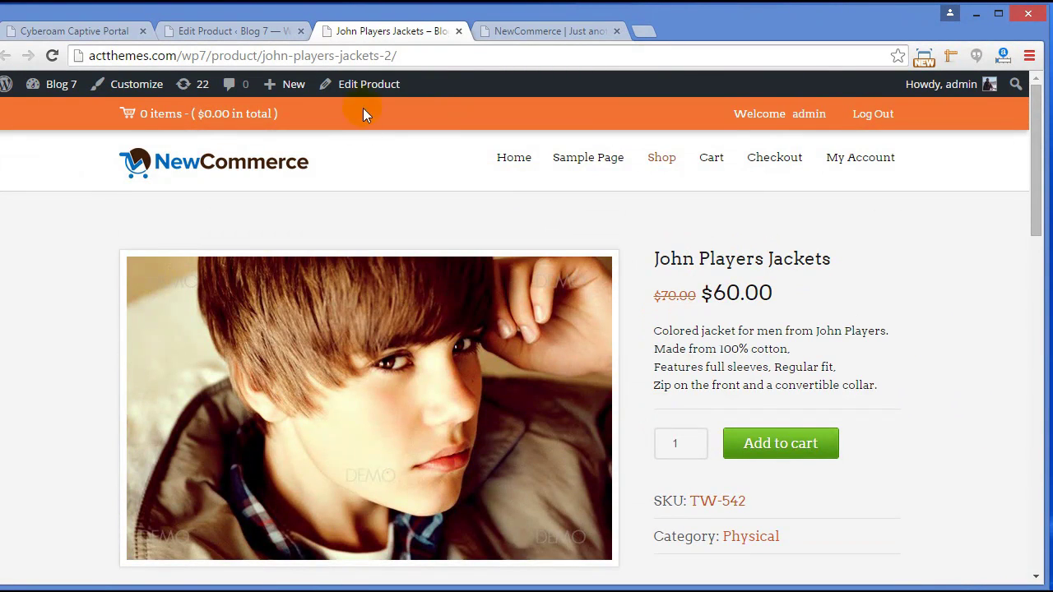
{"action": "left_click", "coordinate": [458, 33]}
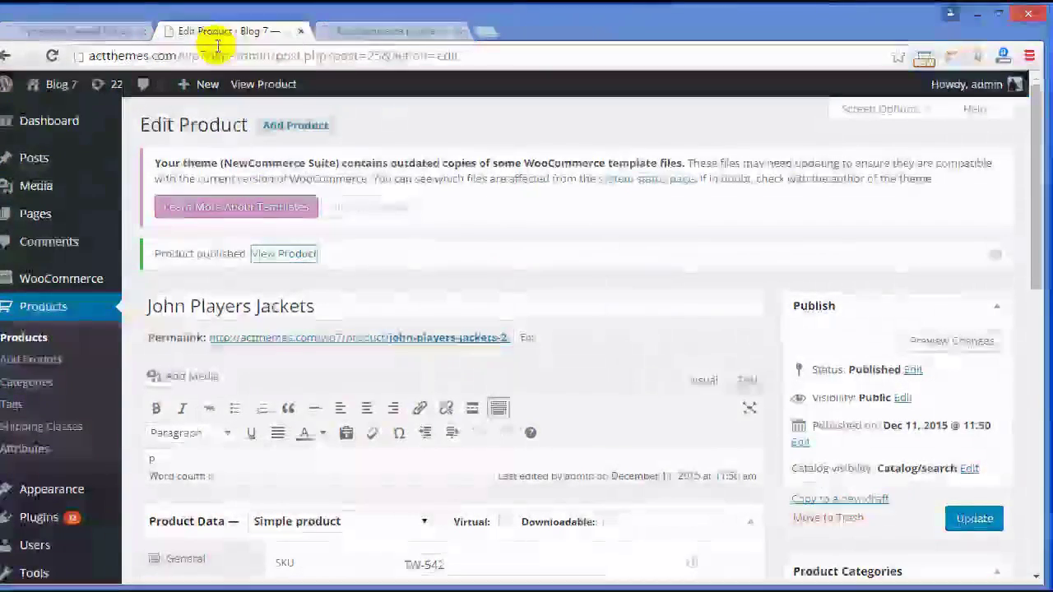
Step: Start a new, empty product for the store
{"action": "left_click", "coordinate": [284, 128]}
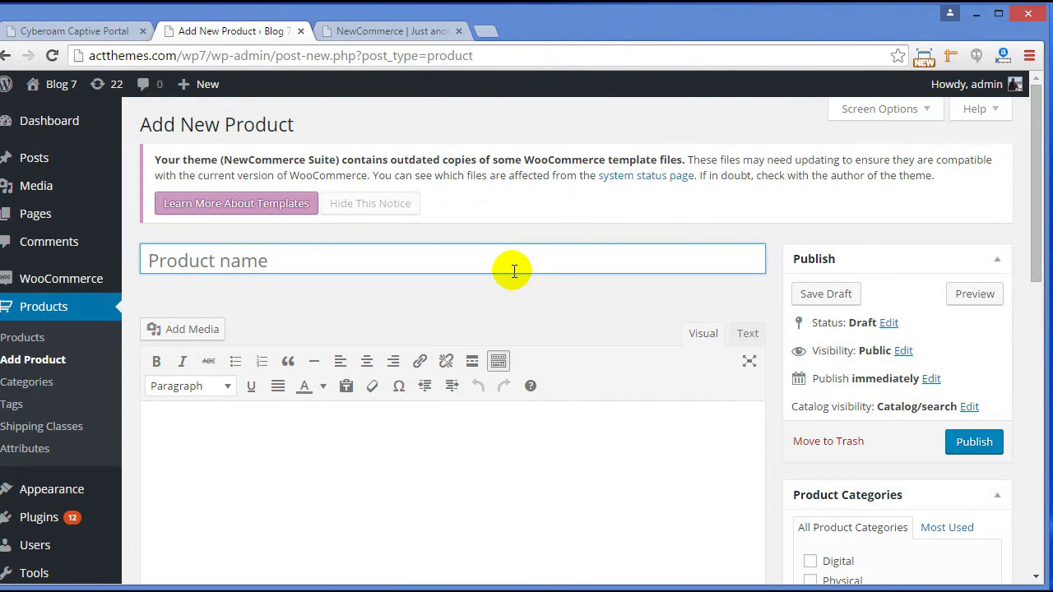
{"action": "scroll", "coordinate": [510, 271], "scroll_direction": "down", "scroll_amount": 2}
{"action": "scroll", "coordinate": [477, 265], "scroll_direction": "up", "scroll_amount": 2}
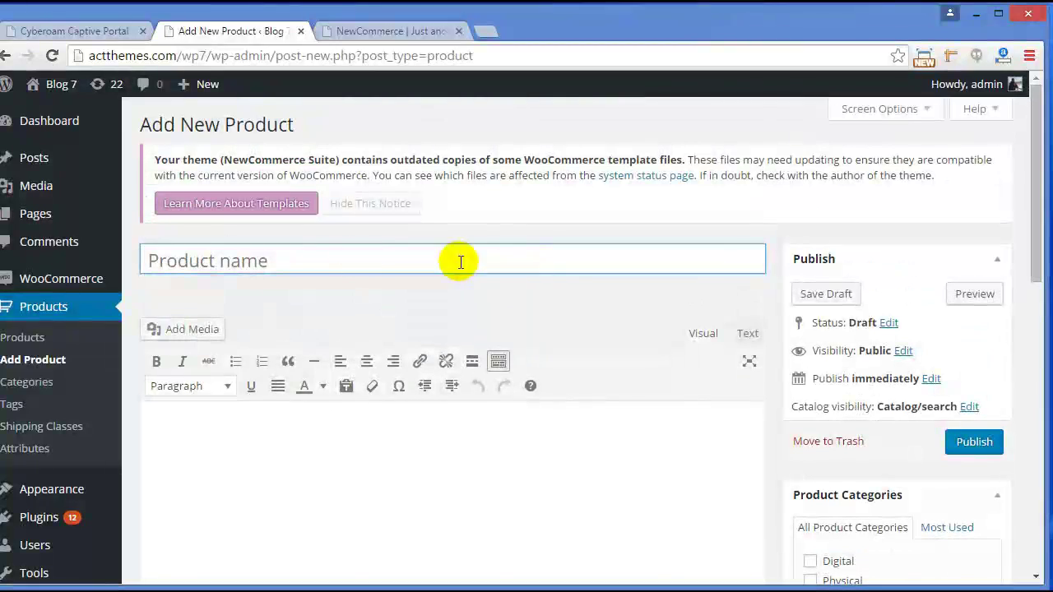
{"action": "left_click", "coordinate": [371, 264]}
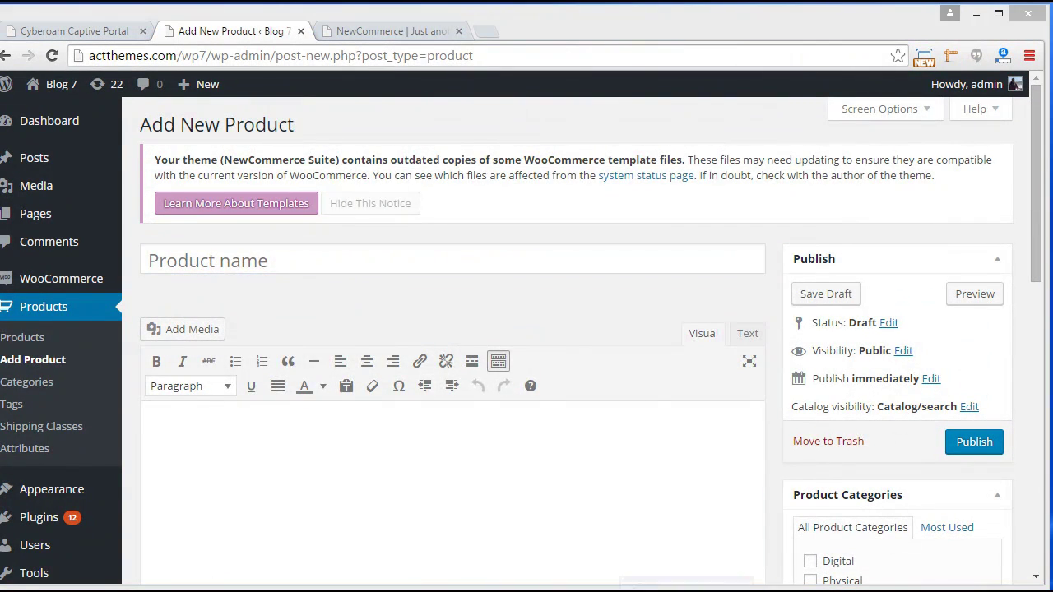
Step: Copy the Samsung phone's Amazon link from the text notes and open it in a new browser tab
{"action": "key", "text": "alt+Tab"}
{"action": "scroll", "coordinate": [536, 463], "scroll_direction": "down", "scroll_amount": 2}
{"action": "left_click_drag", "start_coordinate": [321, 461], "coordinate": [223, 431]}
{"action": "left_click", "coordinate": [729, 95]}
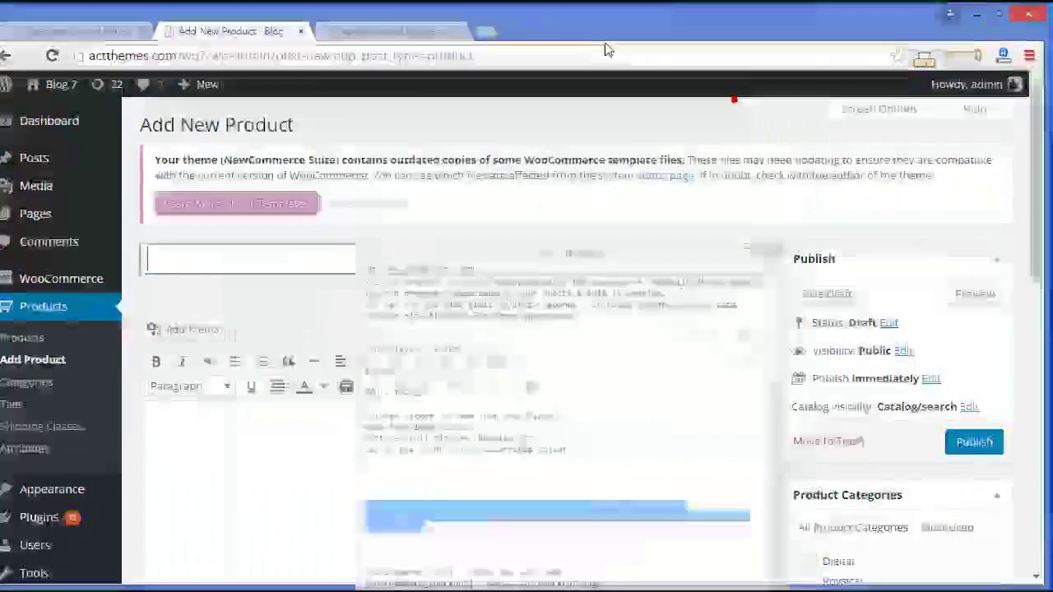
{"action": "left_click", "coordinate": [480, 30]}
{"action": "key", "text": "ctrl+v"}
{"action": "key", "text": "Return"}
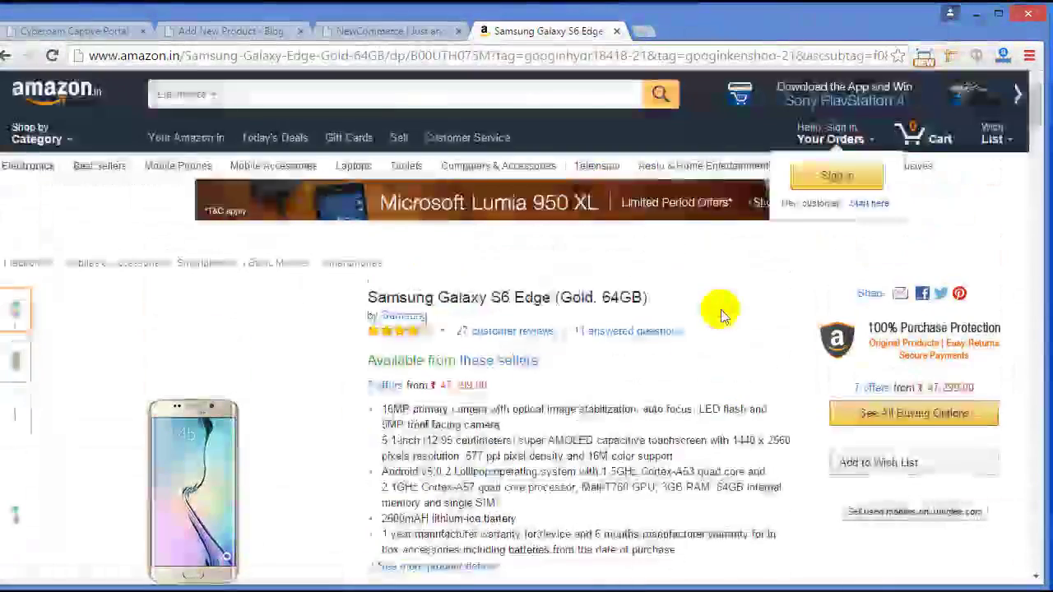
Step: Copy the phone's title from the Amazon page and name the new product "Samsung Galaxy S6 Edge (Gold, 64GB)"
{"action": "left_click_drag", "start_coordinate": [651, 297], "coordinate": [360, 299]}
{"action": "key", "text": "ctrl+c"}
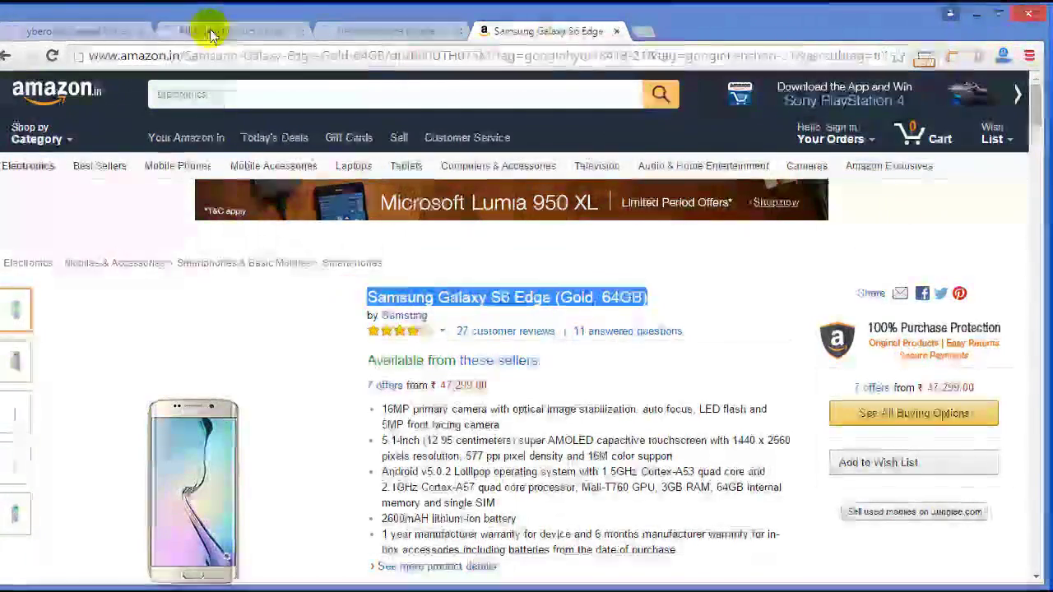
{"action": "left_click", "coordinate": [211, 30]}
{"action": "key", "text": "ctrl+v"}
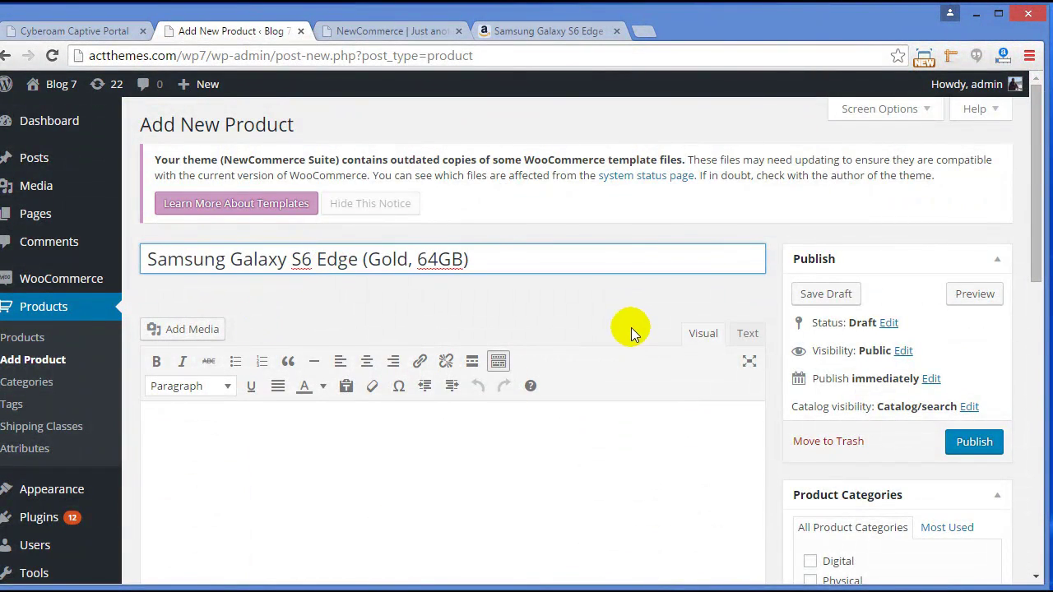
Step: Set the product type to External/Affiliate product
{"action": "scroll", "coordinate": [630, 329], "scroll_direction": "down", "scroll_amount": 2}
{"action": "left_click", "coordinate": [266, 259]}
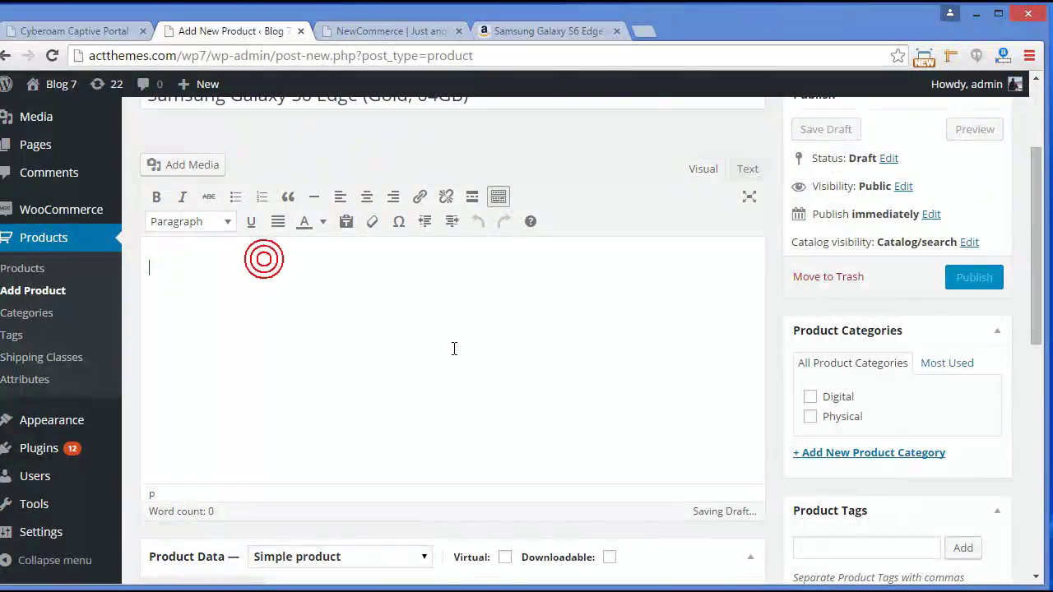
{"action": "scroll", "coordinate": [557, 275], "scroll_direction": "down", "scroll_amount": 4}
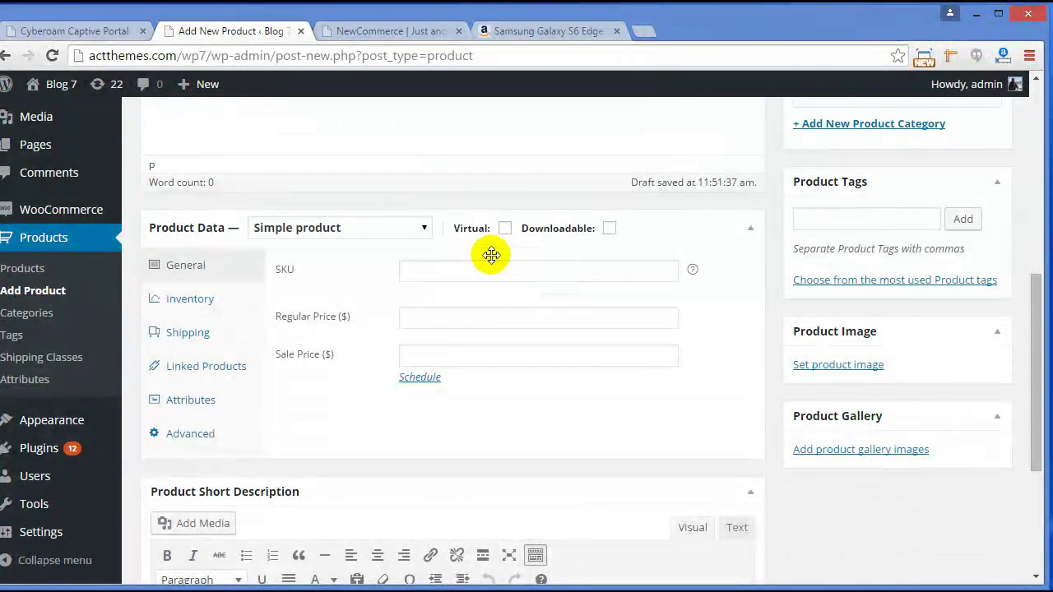
{"action": "left_click", "coordinate": [405, 229]}
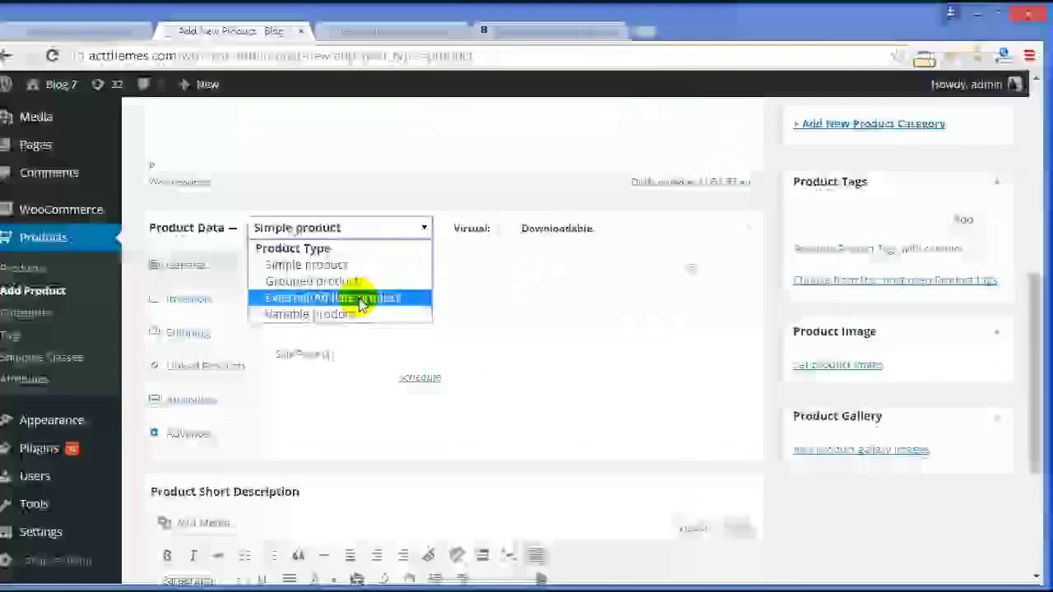
{"action": "left_click", "coordinate": [359, 298]}
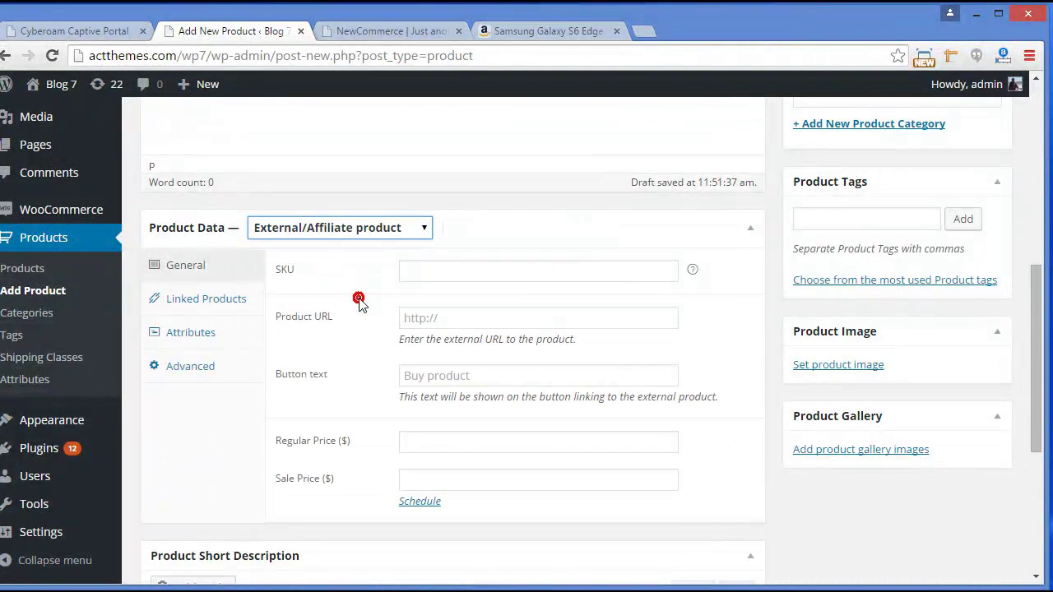
Step: Set the product URL to the phone's Amazon page address and the button text to "Buy Now"
{"action": "left_click", "coordinate": [413, 273]}
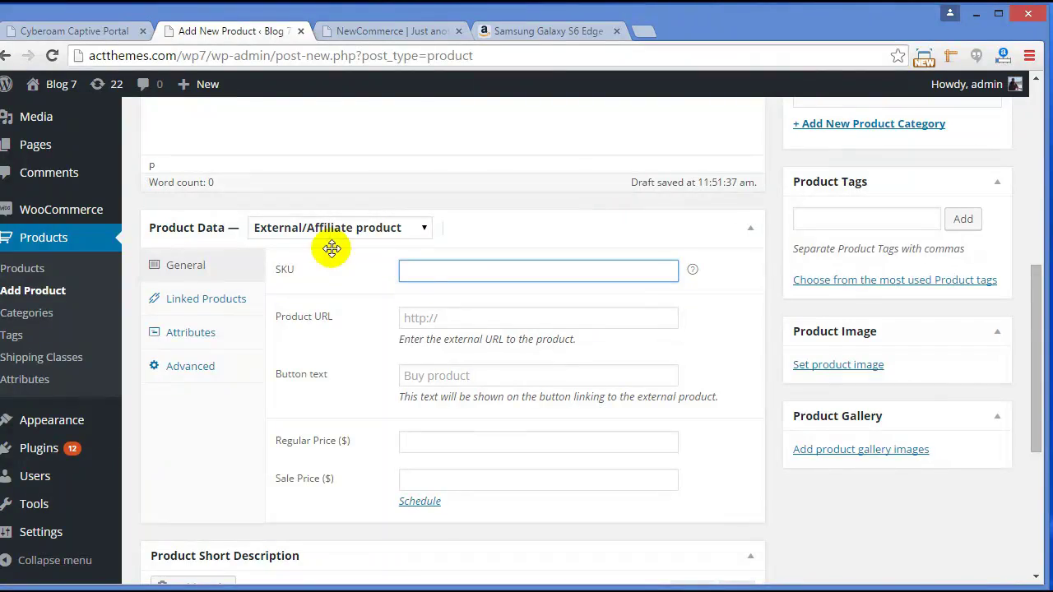
{"action": "left_click", "coordinate": [513, 33]}
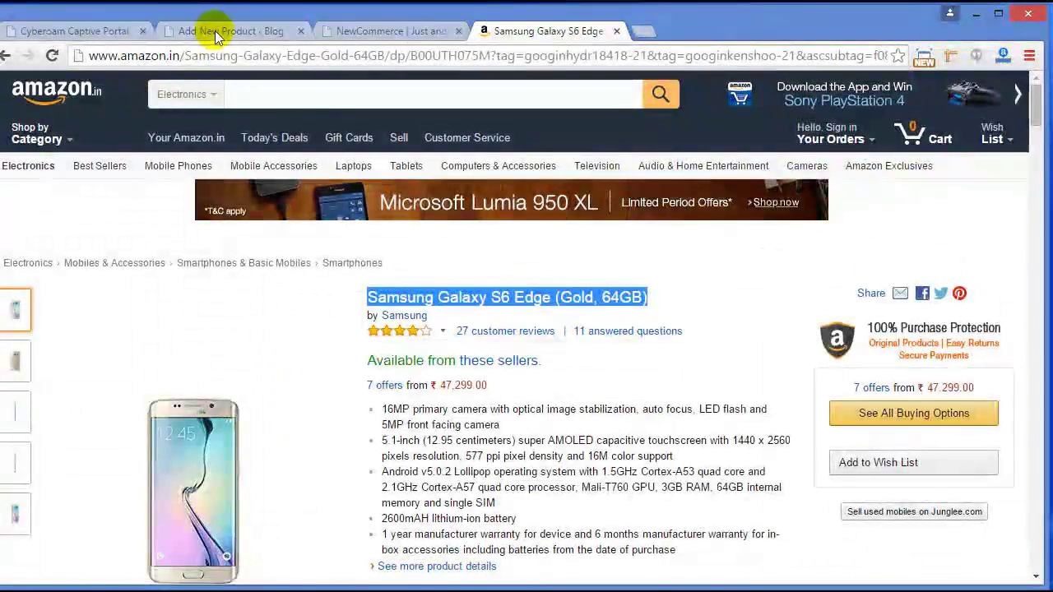
{"action": "left_click", "coordinate": [215, 30]}
{"action": "left_click", "coordinate": [431, 316]}
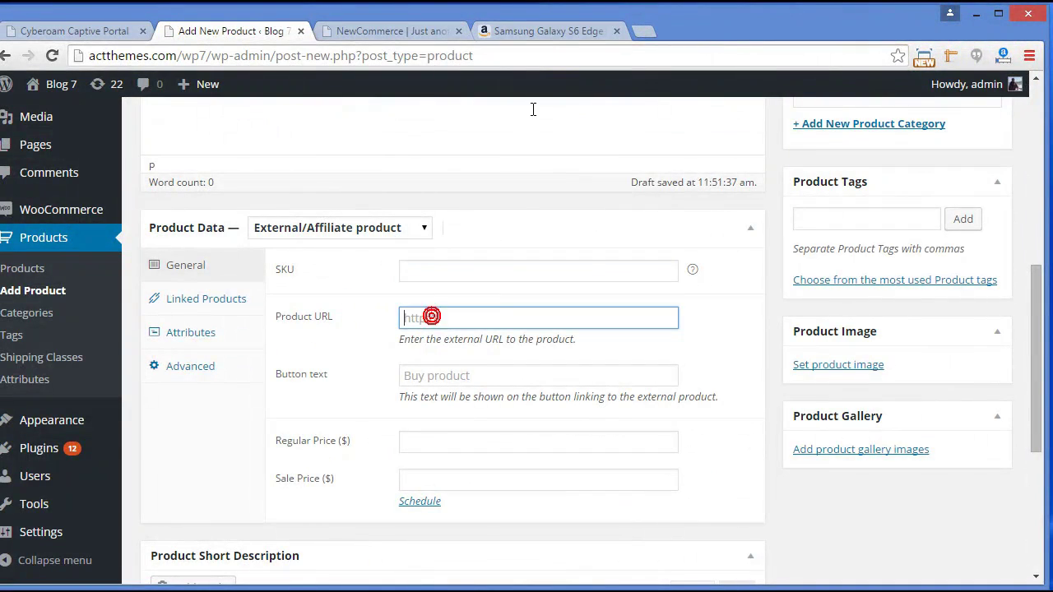
{"action": "left_click", "coordinate": [544, 31]}
{"action": "left_click", "coordinate": [564, 56]}
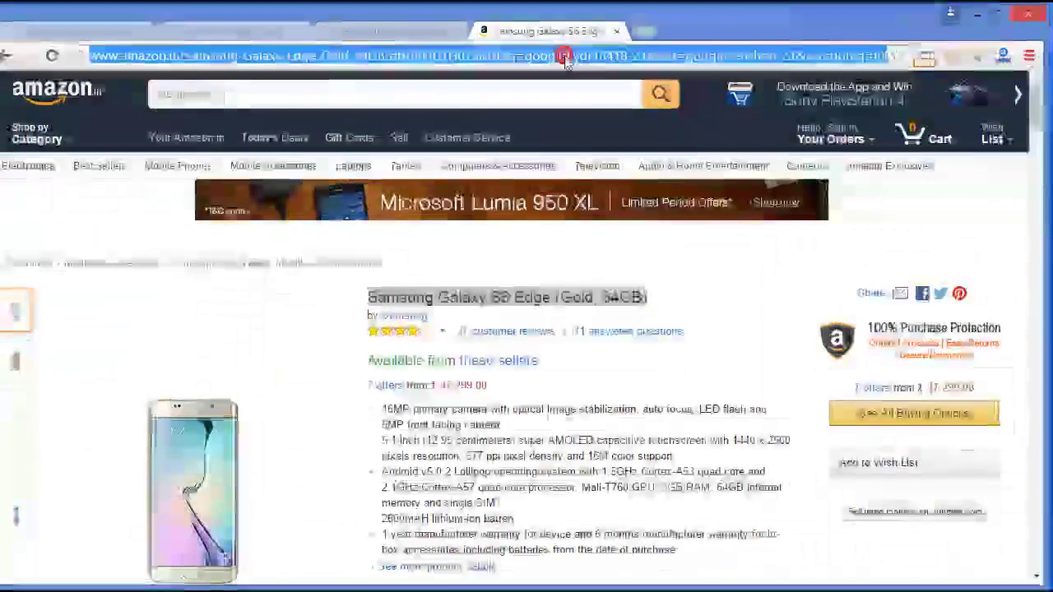
{"action": "left_click", "coordinate": [238, 31]}
{"action": "key", "text": "ctrl+v"}
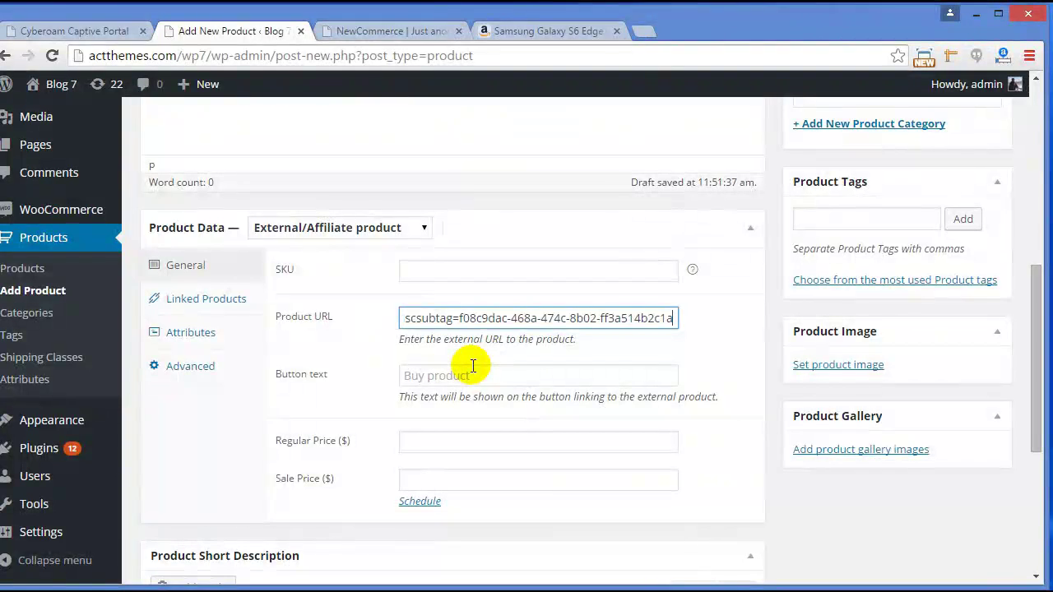
{"action": "scroll", "coordinate": [477, 365], "scroll_direction": "down", "scroll_amount": 1}
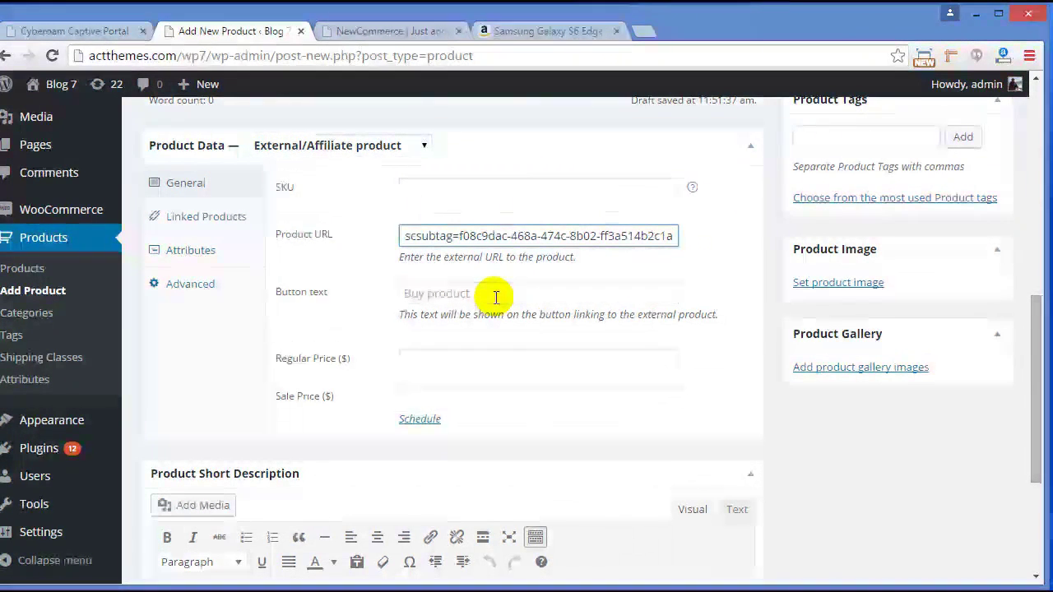
{"action": "left_click", "coordinate": [495, 295]}
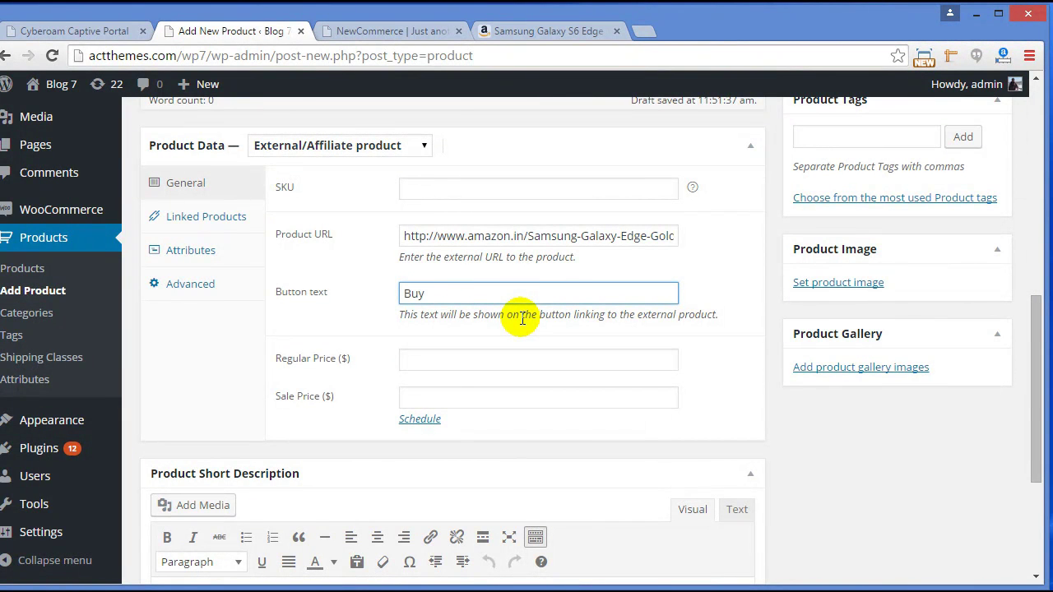
Step: Take the phone's price from the Amazon page and set the regular price to 47299.00
{"action": "left_click", "coordinate": [483, 360]}
{"action": "left_click", "coordinate": [514, 35]}
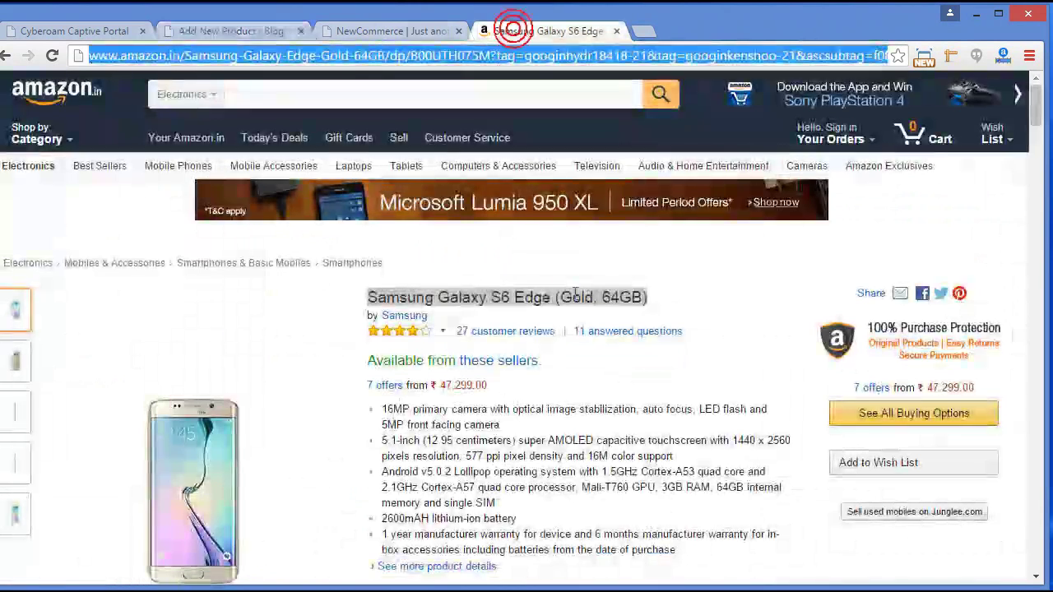
{"action": "left_click", "coordinate": [441, 385]}
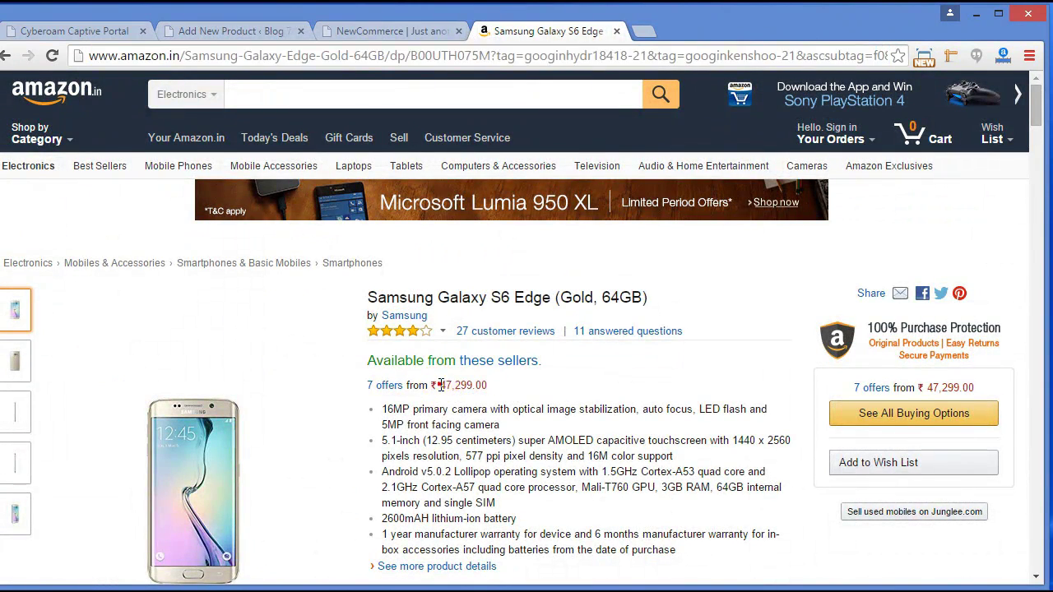
{"action": "left_click_drag", "start_coordinate": [492, 385], "coordinate": [489, 385]}
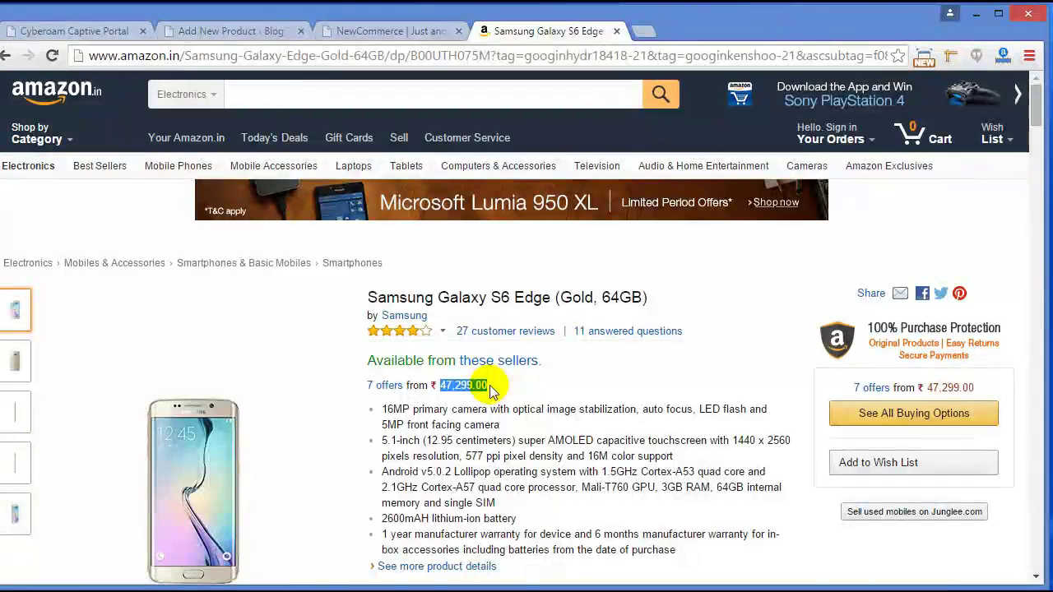
{"action": "left_click", "coordinate": [354, 24]}
{"action": "left_click", "coordinate": [218, 30]}
{"action": "left_click", "coordinate": [525, 357]}
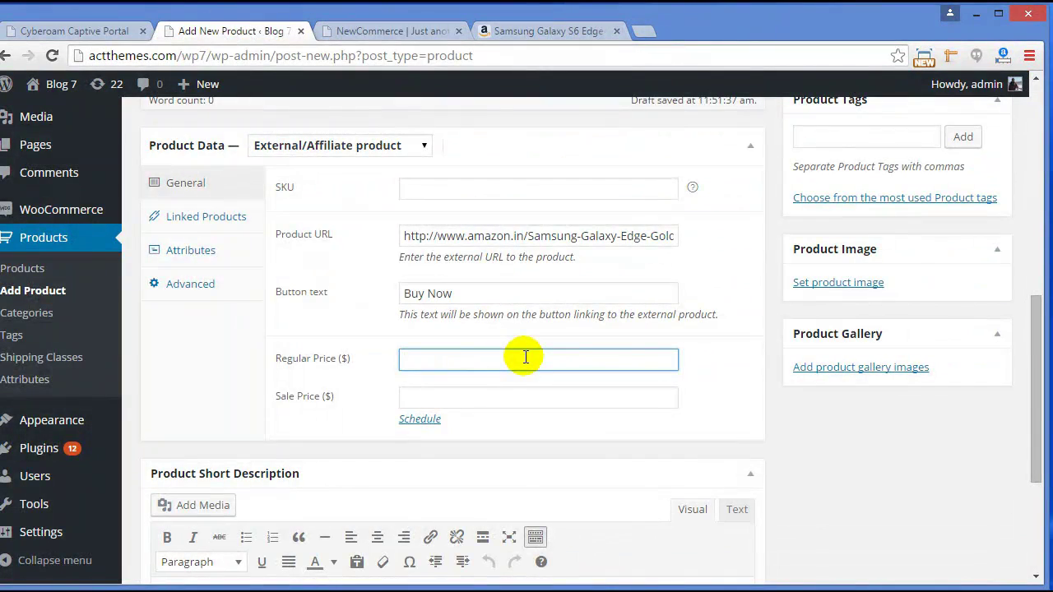
{"action": "scroll", "coordinate": [526, 358], "scroll_direction": "down", "scroll_amount": 2}
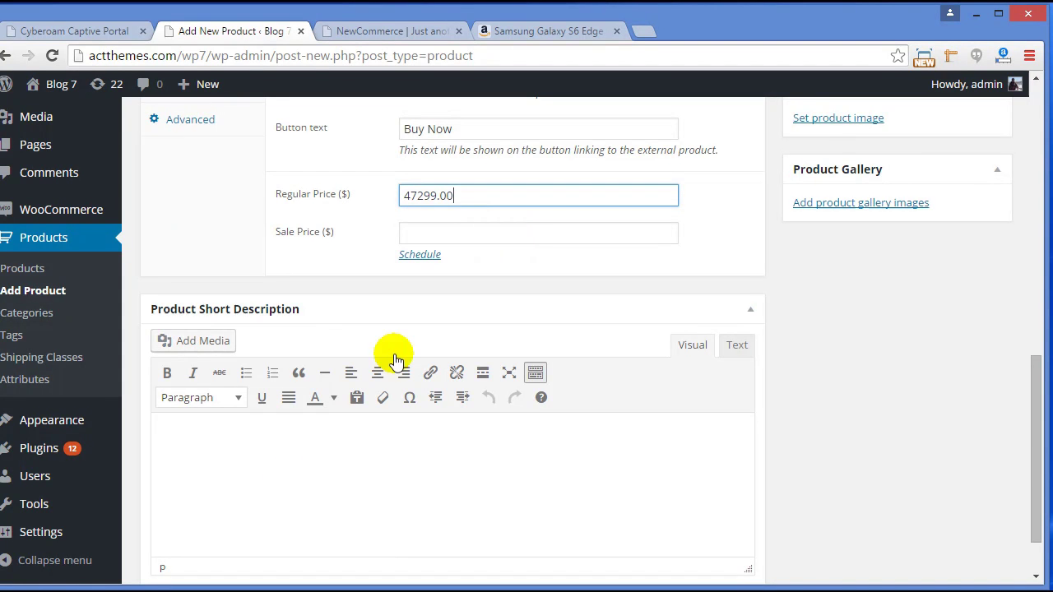
Step: Copy the first three feature bullets, from camera to single SIM, from the Amazon page into the product short description
{"action": "left_click", "coordinate": [228, 453]}
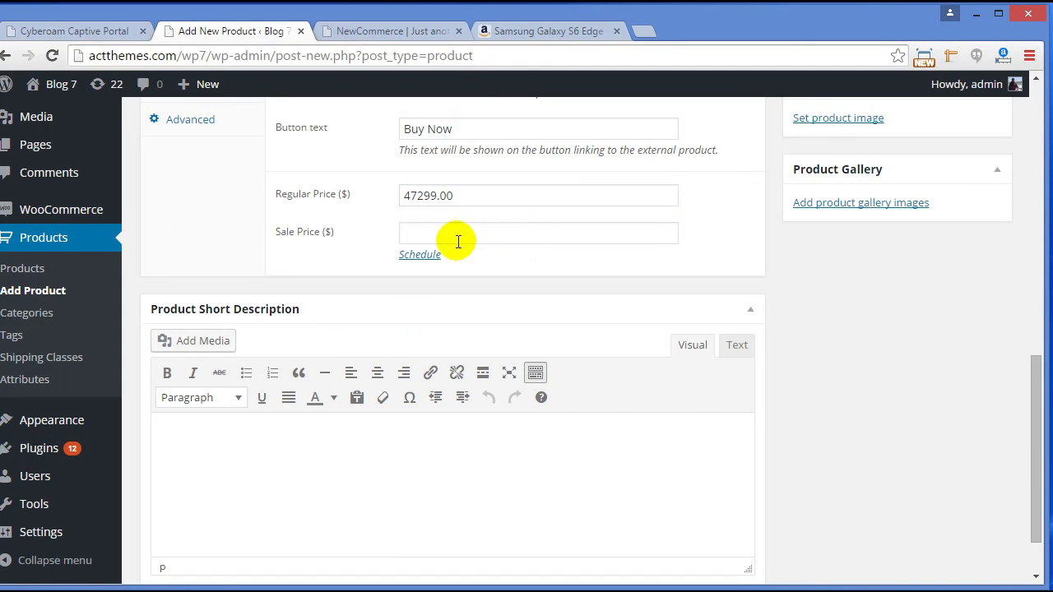
{"action": "left_click", "coordinate": [540, 34]}
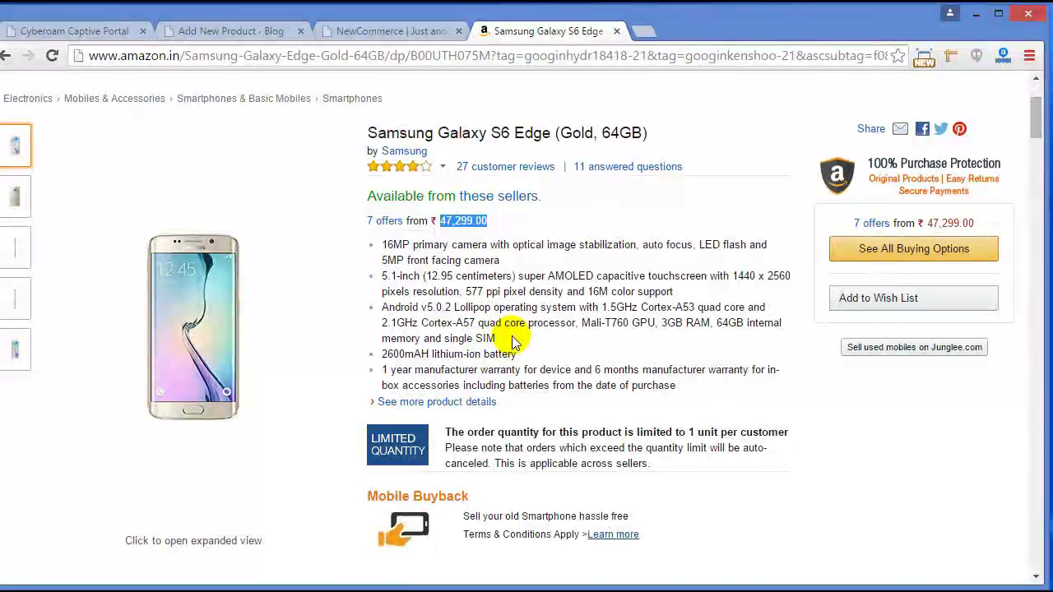
{"action": "left_click_drag", "start_coordinate": [494, 337], "coordinate": [368, 243]}
{"action": "key", "text": "ctrl+c"}
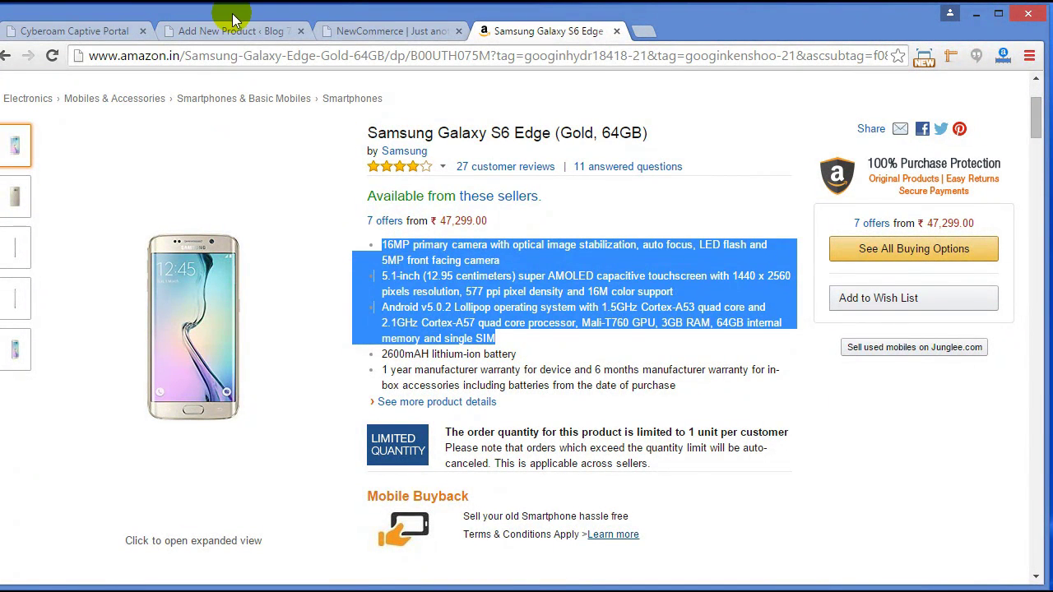
{"action": "left_click", "coordinate": [216, 37]}
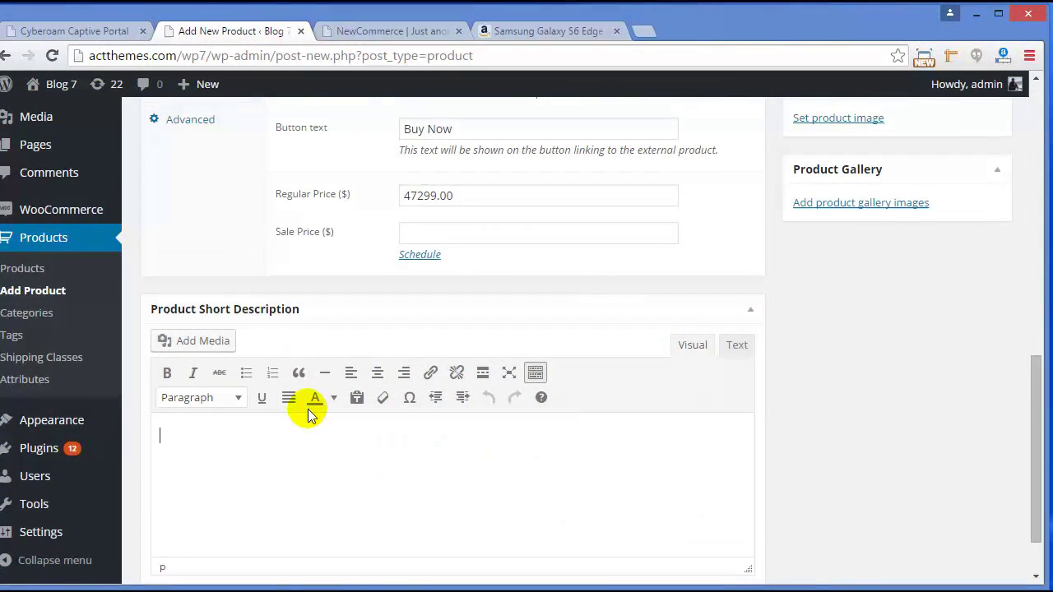
{"action": "key", "text": "ctrl+v"}
Step: Add a new product category named "Affiliate" for the phone
{"action": "scroll", "coordinate": [835, 469], "scroll_direction": "up", "scroll_amount": 10}
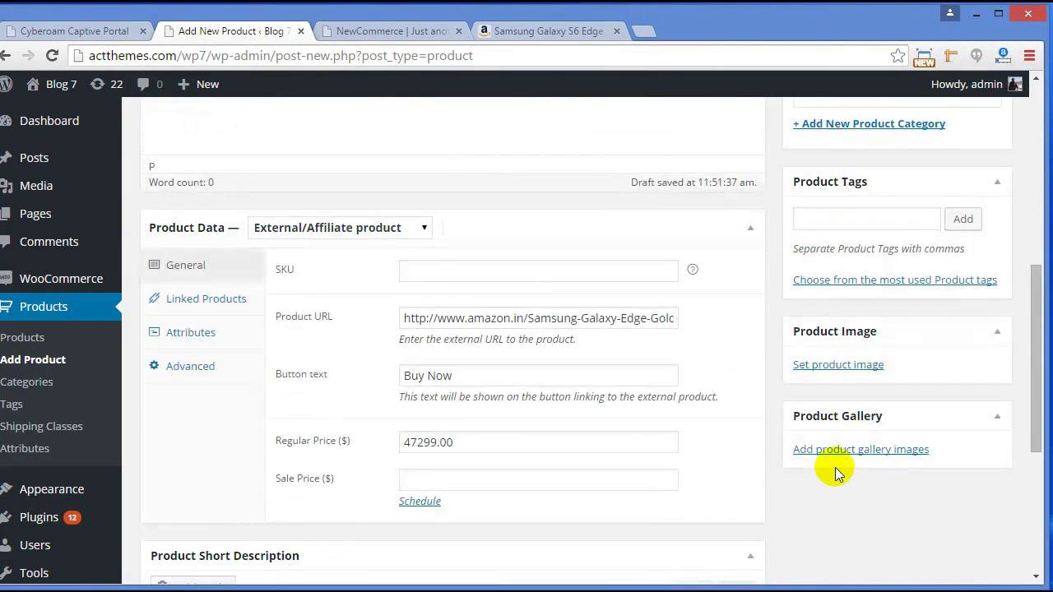
{"action": "scroll", "coordinate": [834, 475], "scroll_direction": "down", "scroll_amount": 3}
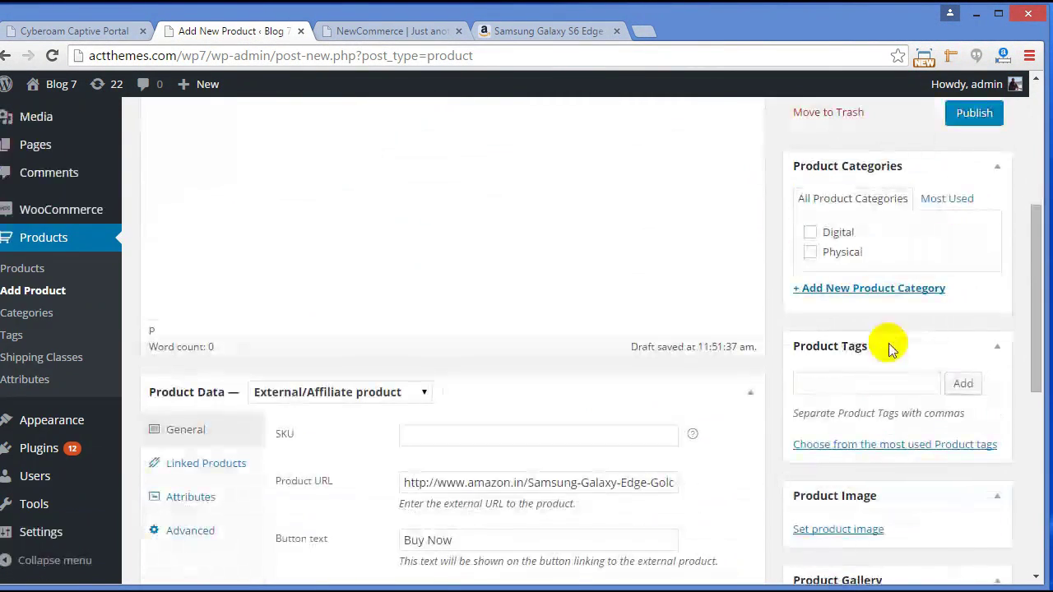
{"action": "left_click", "coordinate": [874, 288]}
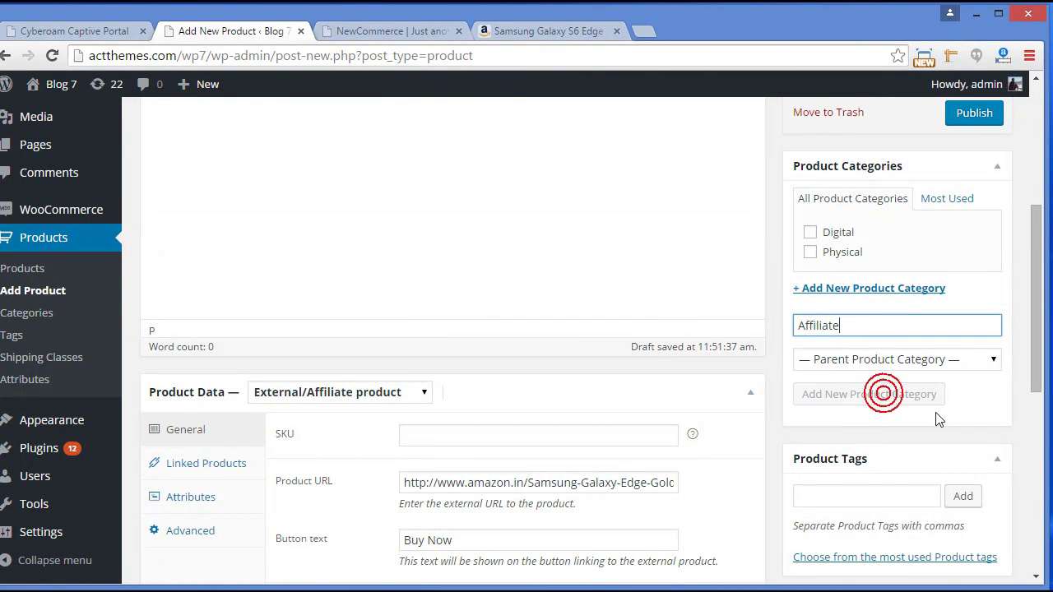
Step: Upload the samsung picture from the NewCommerce folder and set it as the product image
{"action": "scroll", "coordinate": [930, 407], "scroll_direction": "down", "scroll_amount": 4}
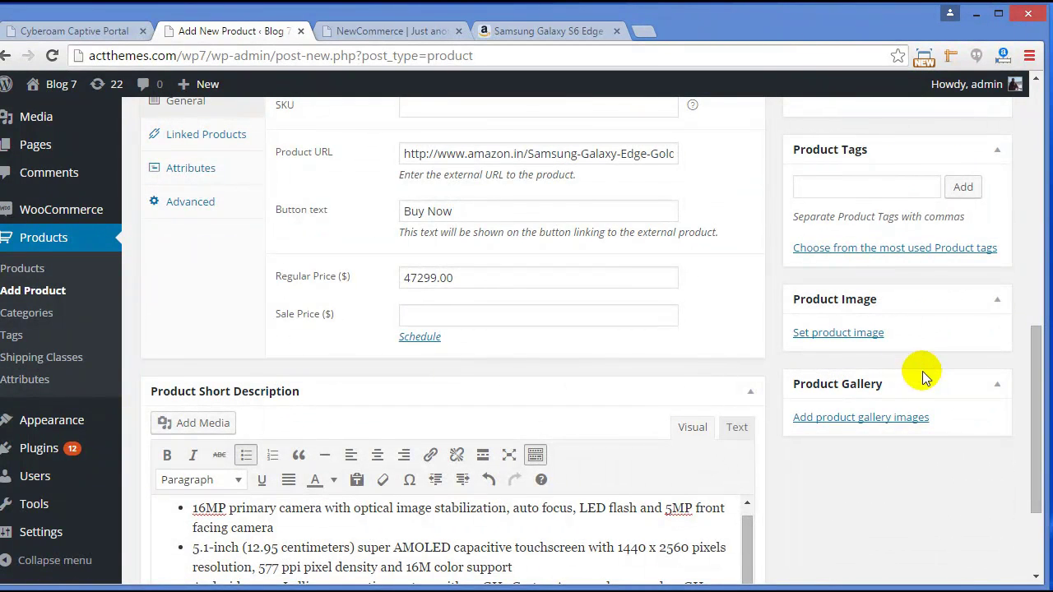
{"action": "left_click", "coordinate": [875, 333]}
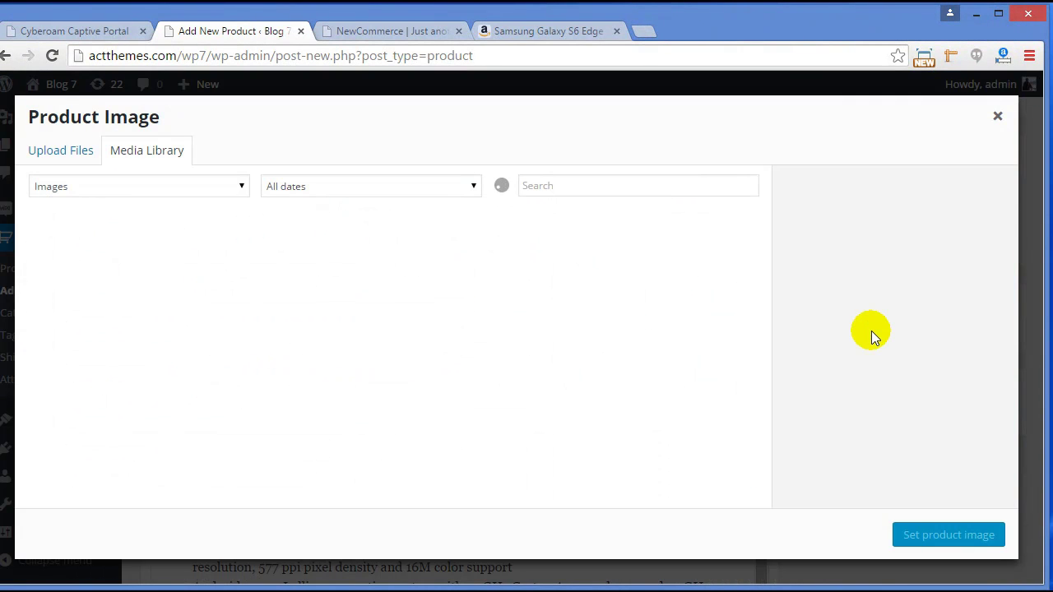
{"action": "left_click", "coordinate": [54, 149]}
{"action": "left_click", "coordinate": [501, 353]}
{"action": "left_click", "coordinate": [294, 254]}
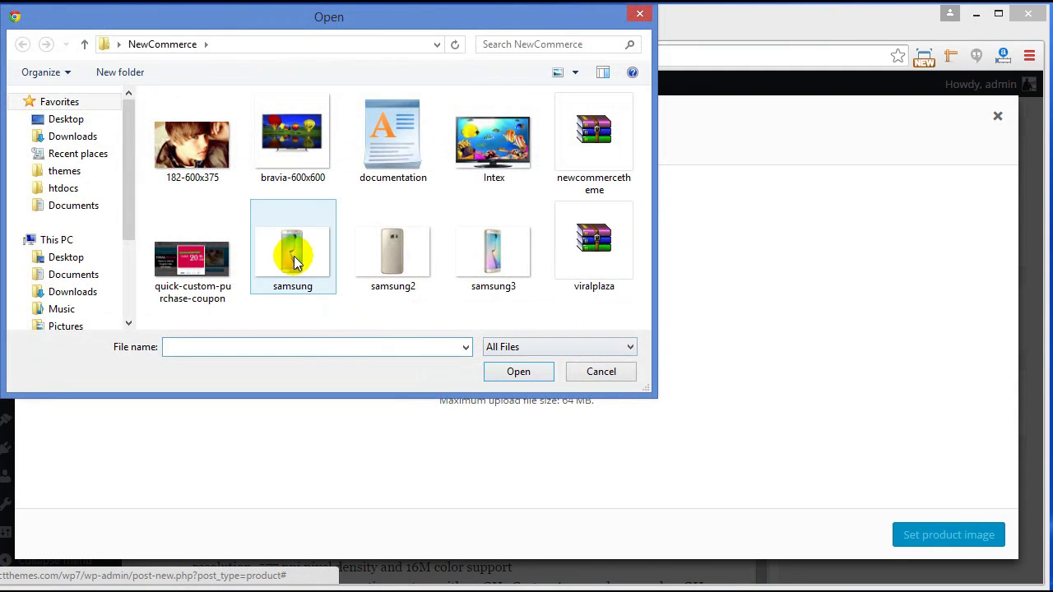
{"action": "left_click", "coordinate": [520, 374]}
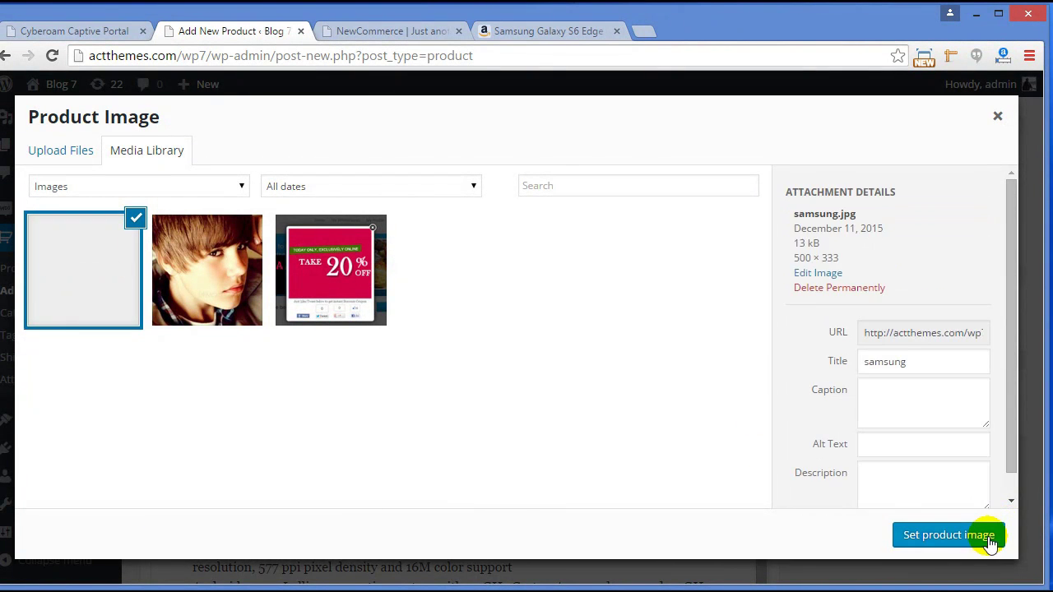
{"action": "left_click", "coordinate": [986, 537]}
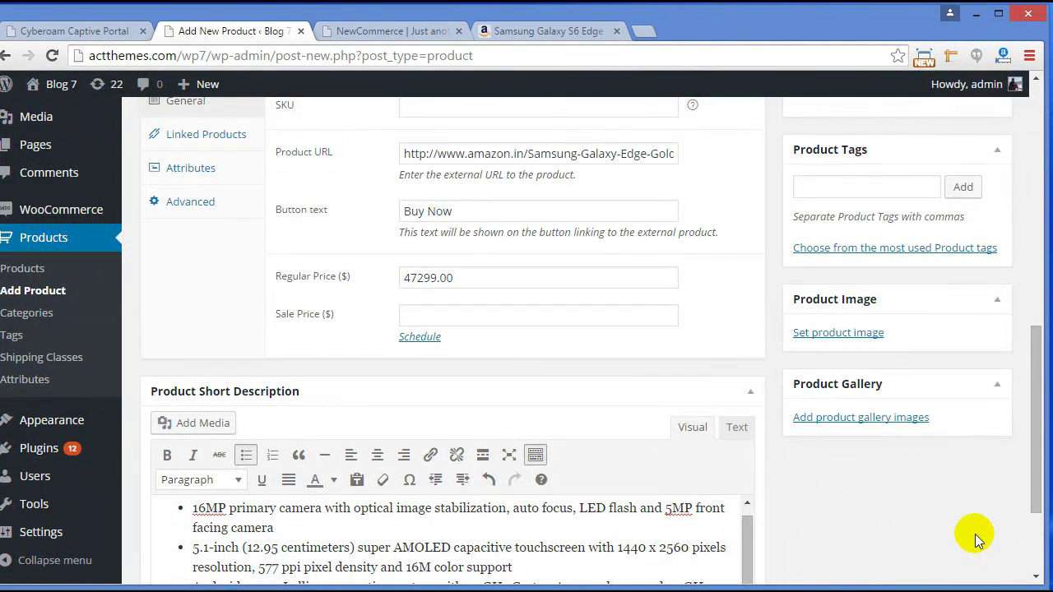
Step: Upload the samsung, samsung2 and samsung3 pictures from the NewCommerce folder and add them to the product gallery
{"action": "scroll", "coordinate": [959, 416], "scroll_direction": "down", "scroll_amount": 2}
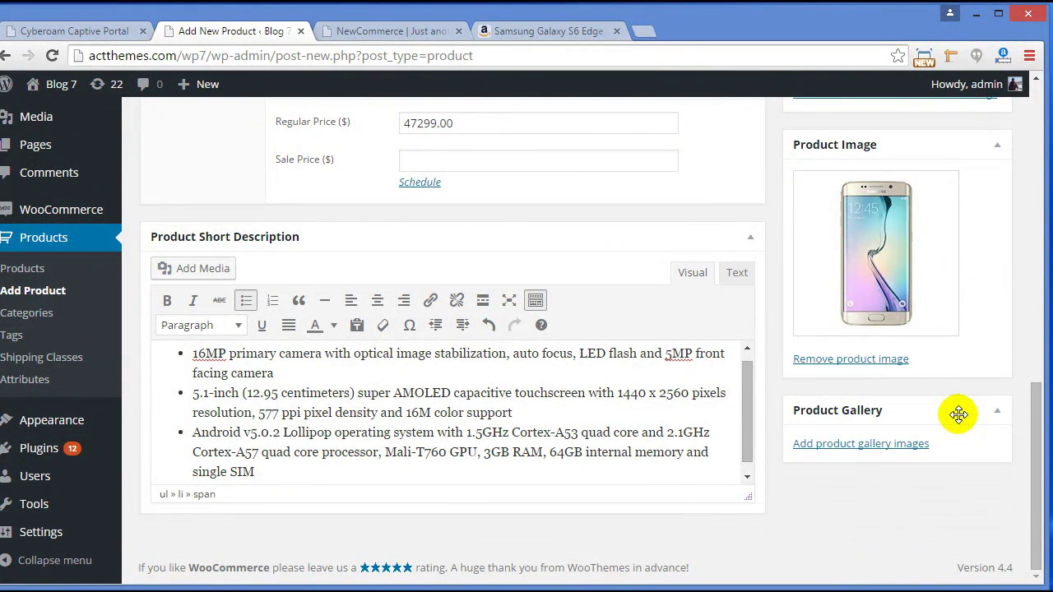
{"action": "left_click", "coordinate": [862, 445]}
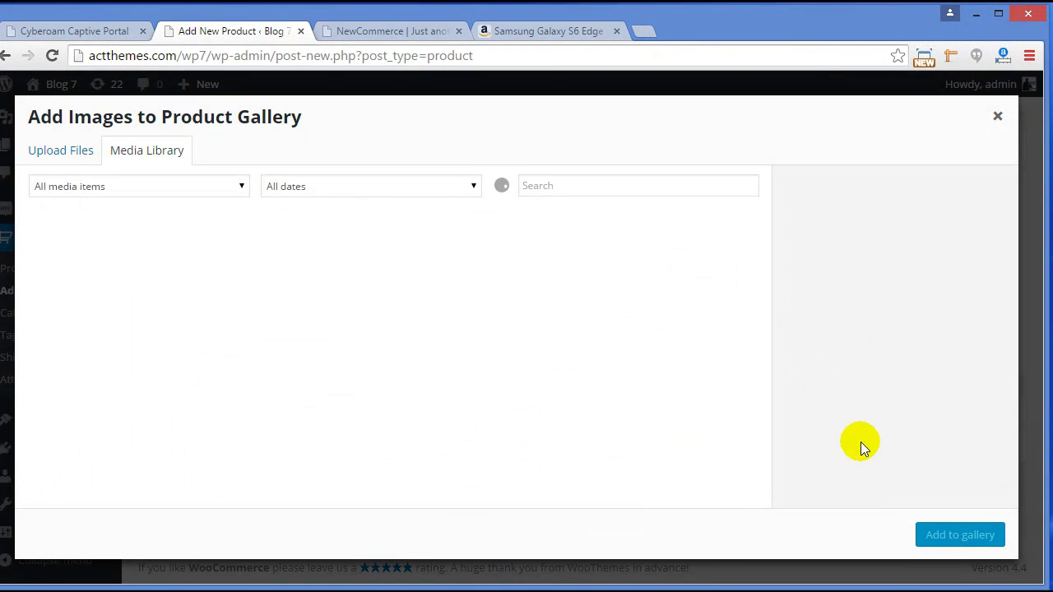
{"action": "left_click", "coordinate": [63, 152]}
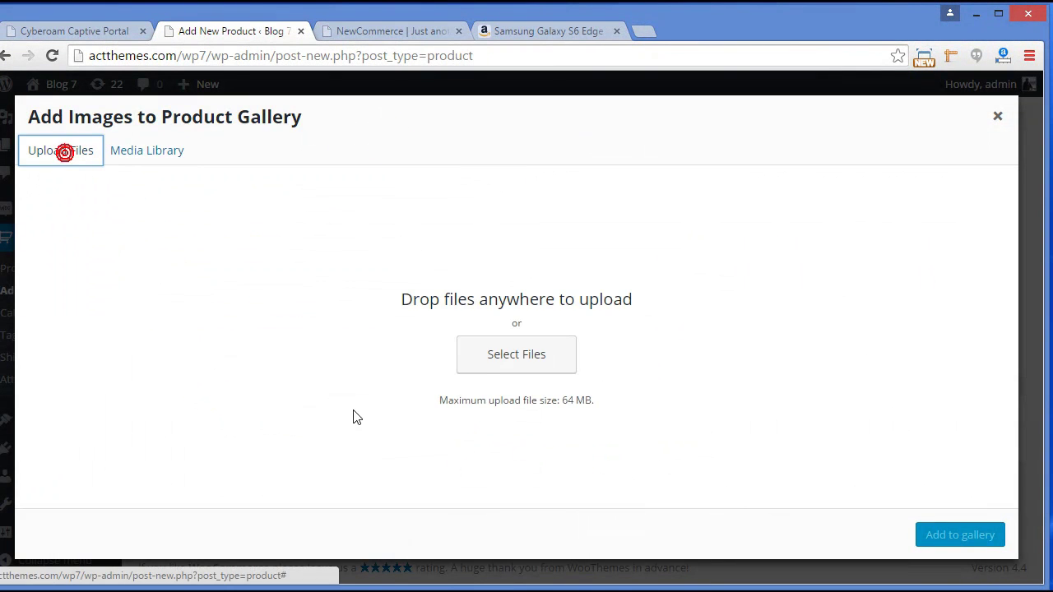
{"action": "left_click", "coordinate": [489, 359]}
{"action": "left_click", "coordinate": [290, 265]}
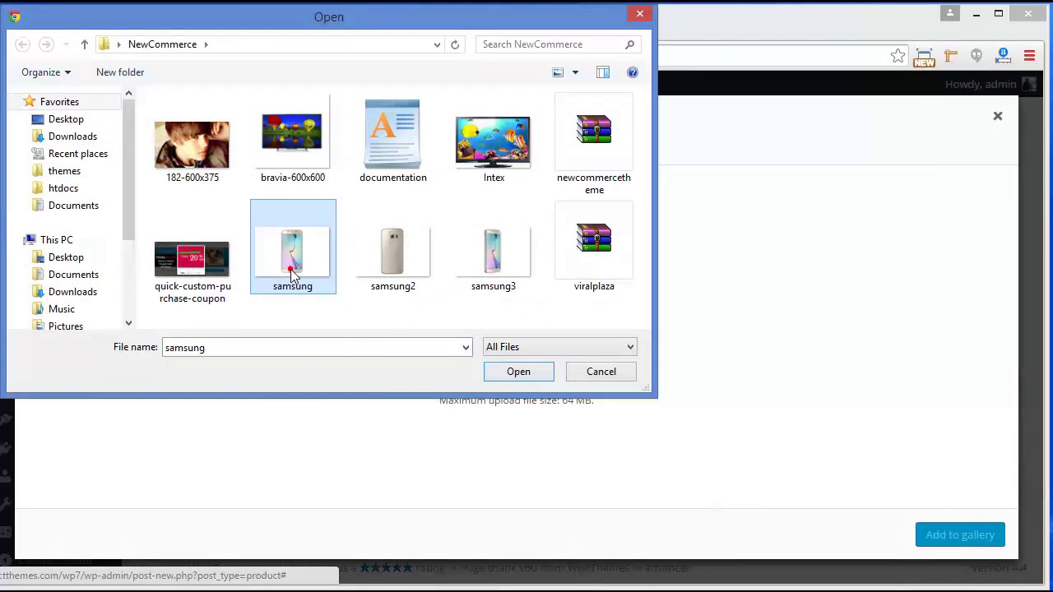
{"action": "left_click", "coordinate": [388, 260], "text": "ctrl"}
{"action": "left_click", "coordinate": [473, 260], "text": "ctrl"}
{"action": "left_click", "coordinate": [527, 377]}
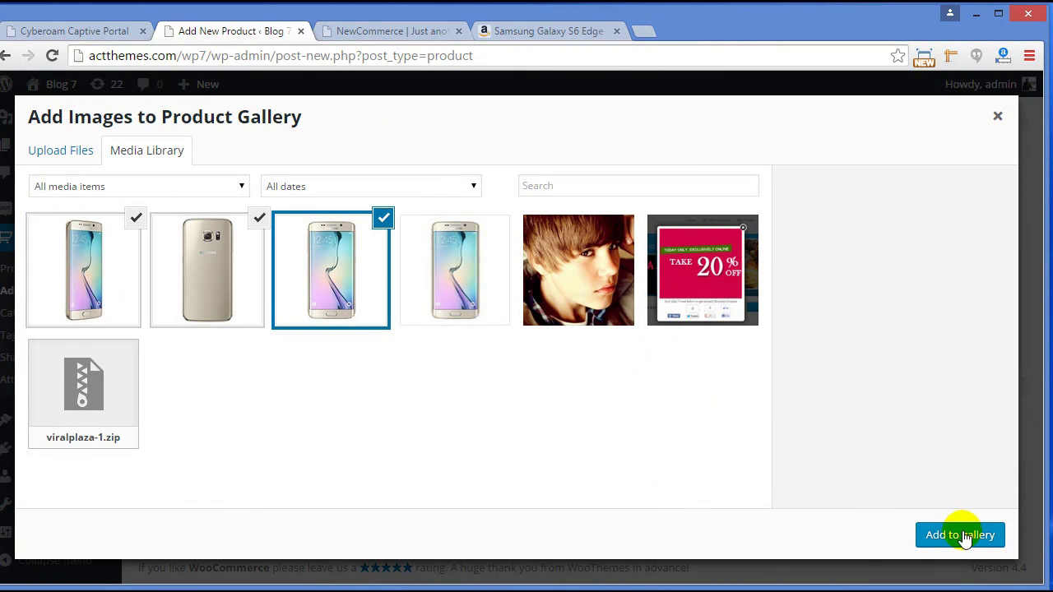
{"action": "left_click", "coordinate": [960, 535]}
Step: Look up the phone's technical details table on the Amazon product page
{"action": "scroll", "coordinate": [724, 430], "scroll_direction": "up", "scroll_amount": 3}
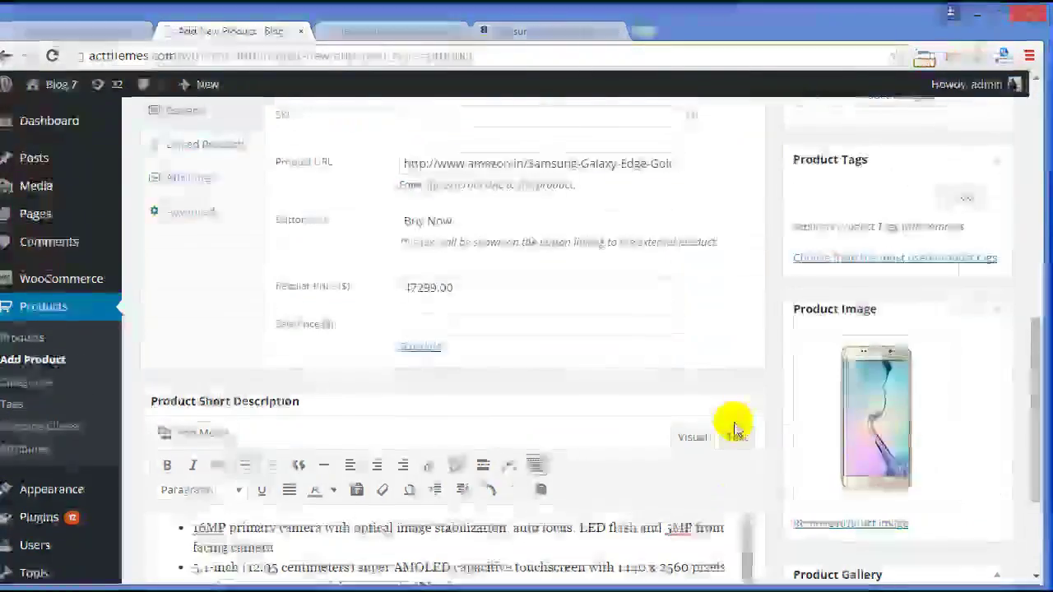
{"action": "scroll", "coordinate": [735, 428], "scroll_direction": "up", "scroll_amount": 3}
{"action": "scroll", "coordinate": [735, 428], "scroll_direction": "down", "scroll_amount": 2}
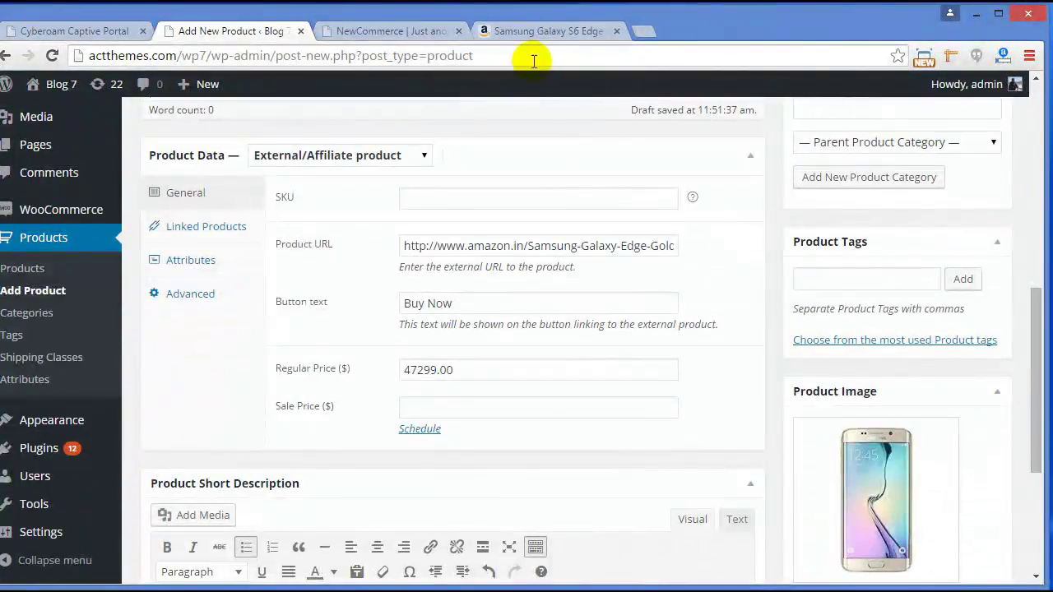
{"action": "left_click", "coordinate": [543, 30]}
{"action": "scroll", "coordinate": [613, 386], "scroll_direction": "down", "scroll_amount": 10}
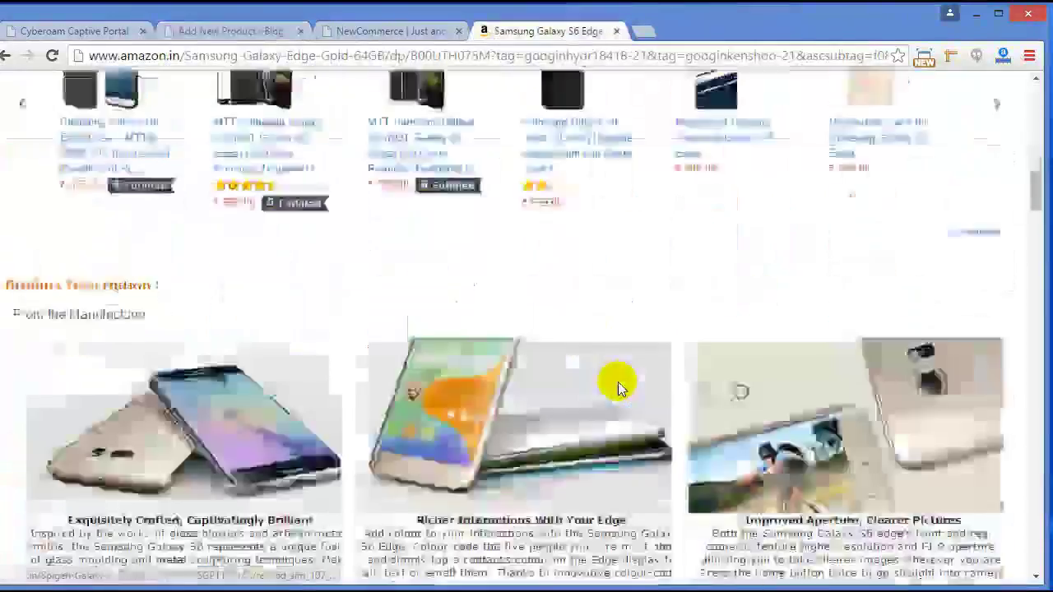
{"action": "scroll", "coordinate": [619, 386], "scroll_direction": "down", "scroll_amount": 10}
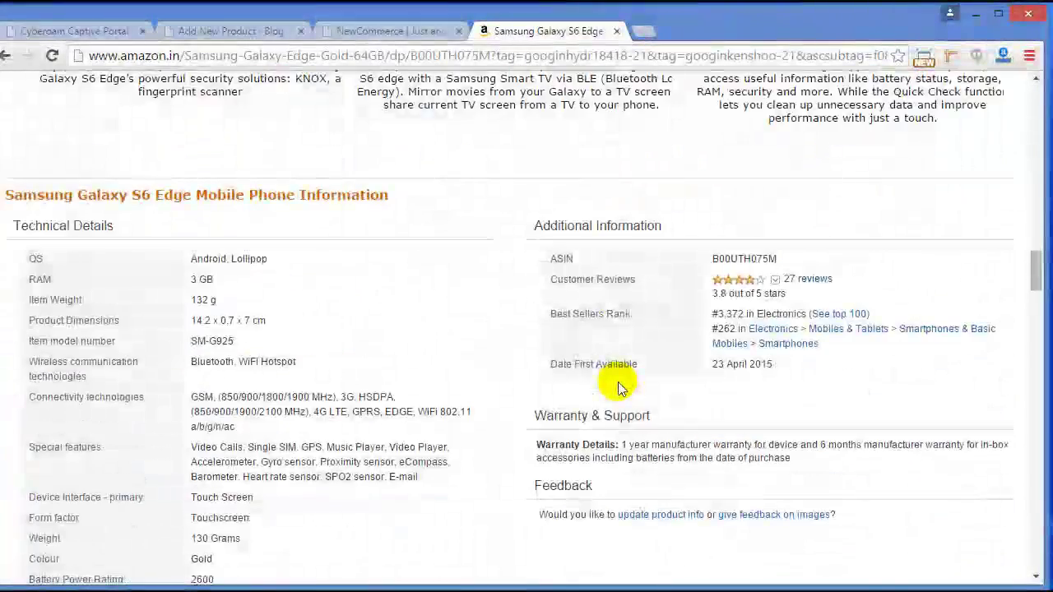
{"action": "scroll", "coordinate": [618, 383], "scroll_direction": "down", "scroll_amount": 2}
{"action": "scroll", "coordinate": [404, 348], "scroll_direction": "up", "scroll_amount": 2}
{"action": "scroll", "coordinate": [404, 348], "scroll_direction": "down", "scroll_amount": 1}
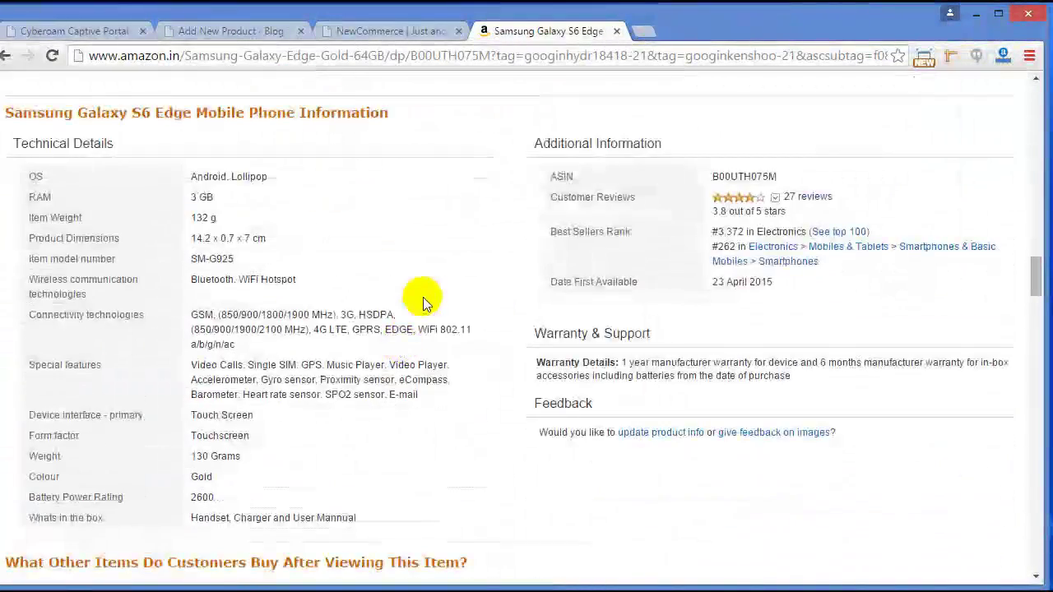
Step: Add a custom product attribute and name it OS, after the first technical detail on the Amazon page
{"action": "left_click", "coordinate": [240, 32]}
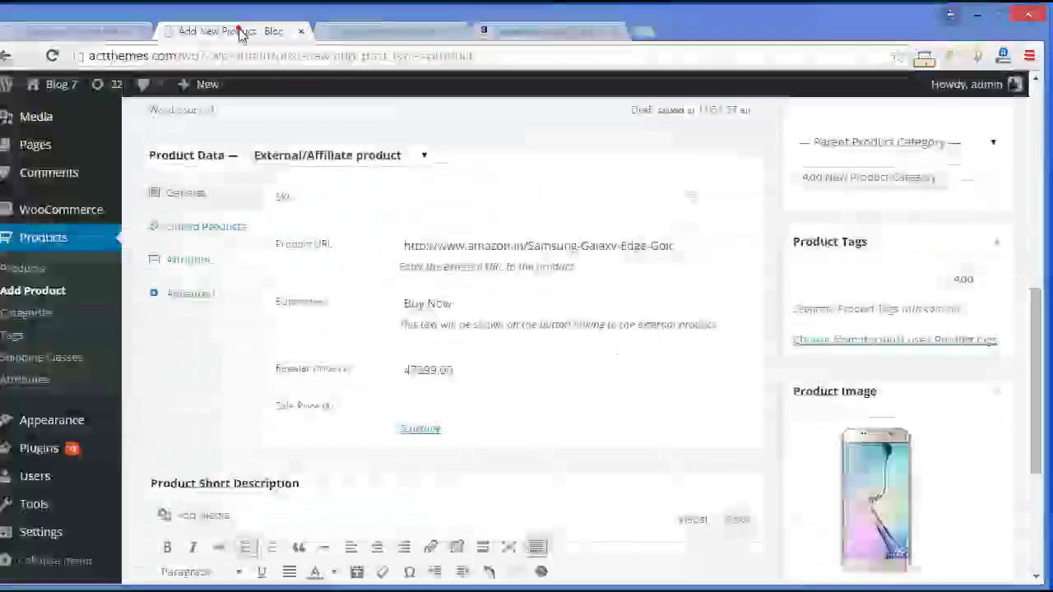
{"action": "left_click", "coordinate": [208, 255]}
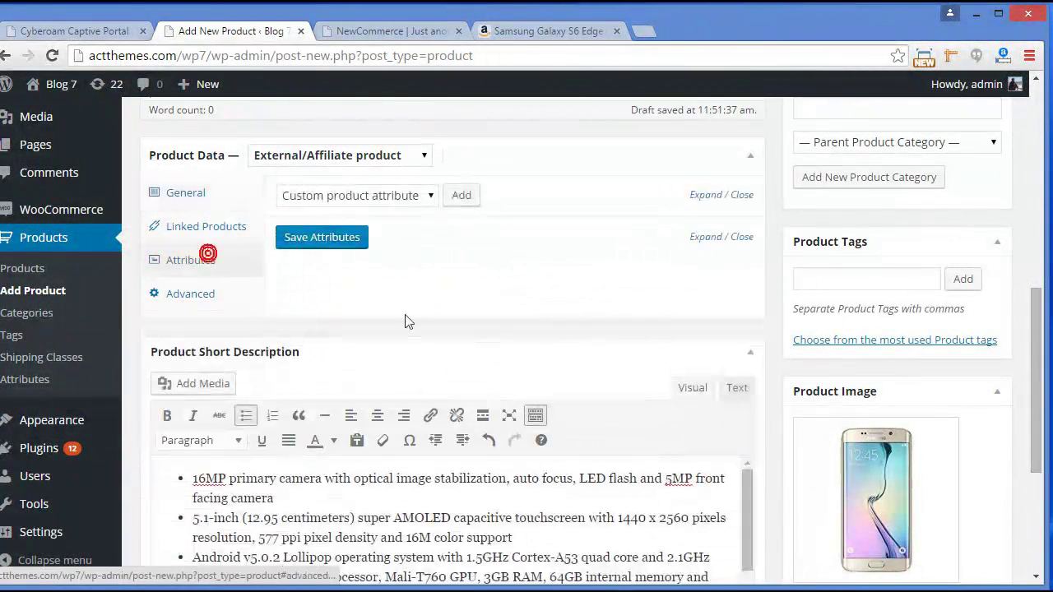
{"action": "left_click", "coordinate": [459, 199]}
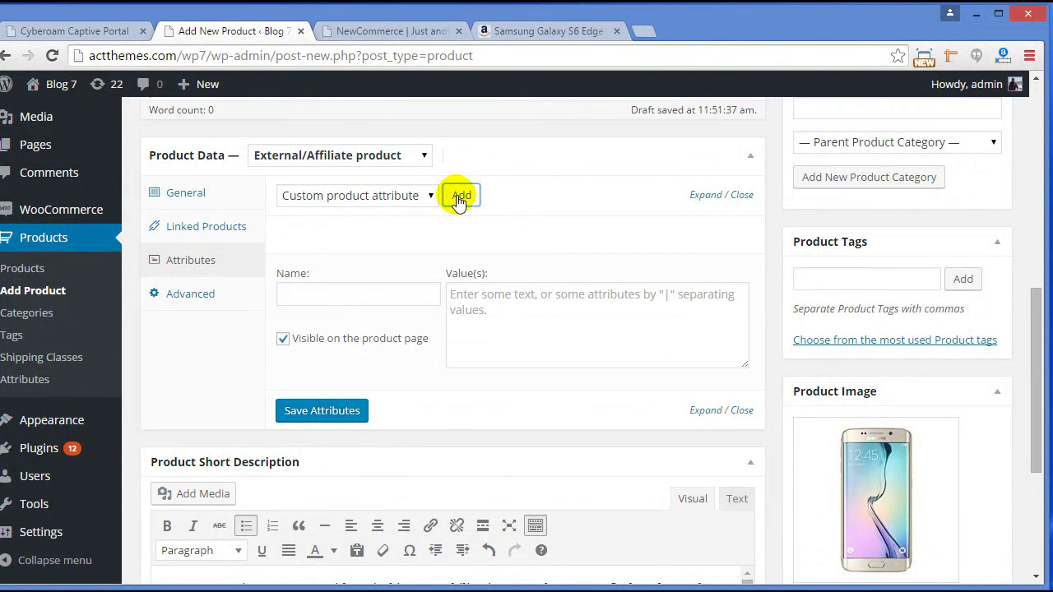
{"action": "left_click", "coordinate": [408, 294]}
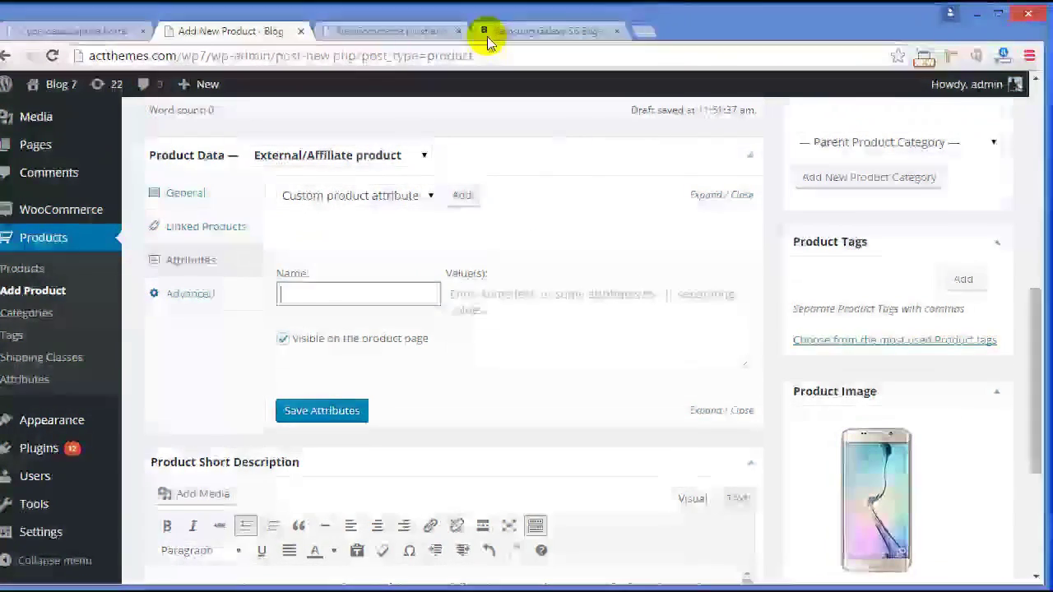
{"action": "left_click", "coordinate": [502, 31]}
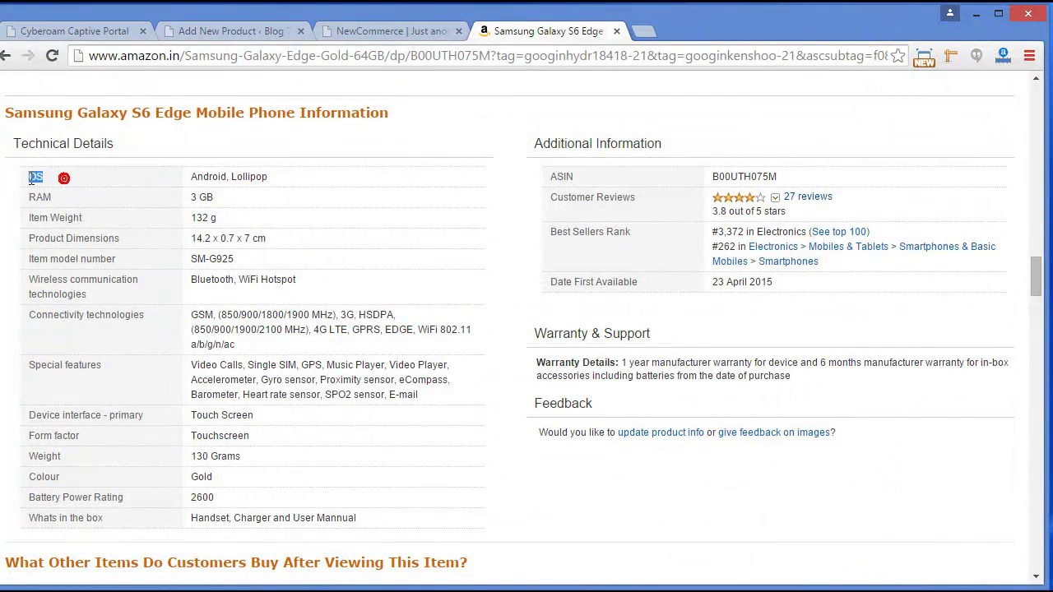
{"action": "left_click", "coordinate": [241, 31]}
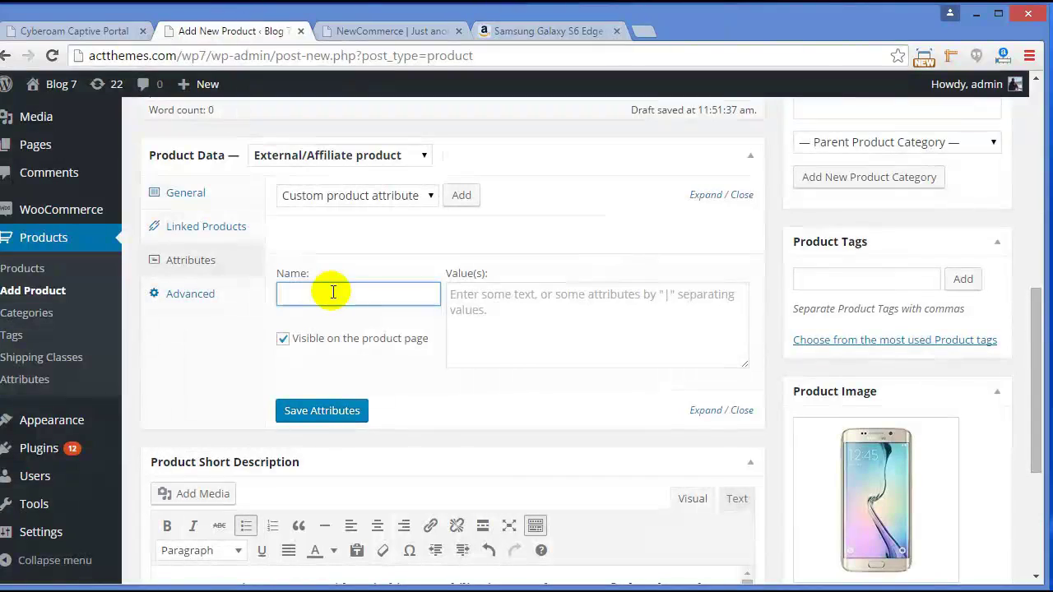
{"action": "type", "text": "OS"}
Step: Copy the operating system "Android, Lollipop" from the Amazon page into the OS attribute's value
{"action": "left_click", "coordinate": [543, 30]}
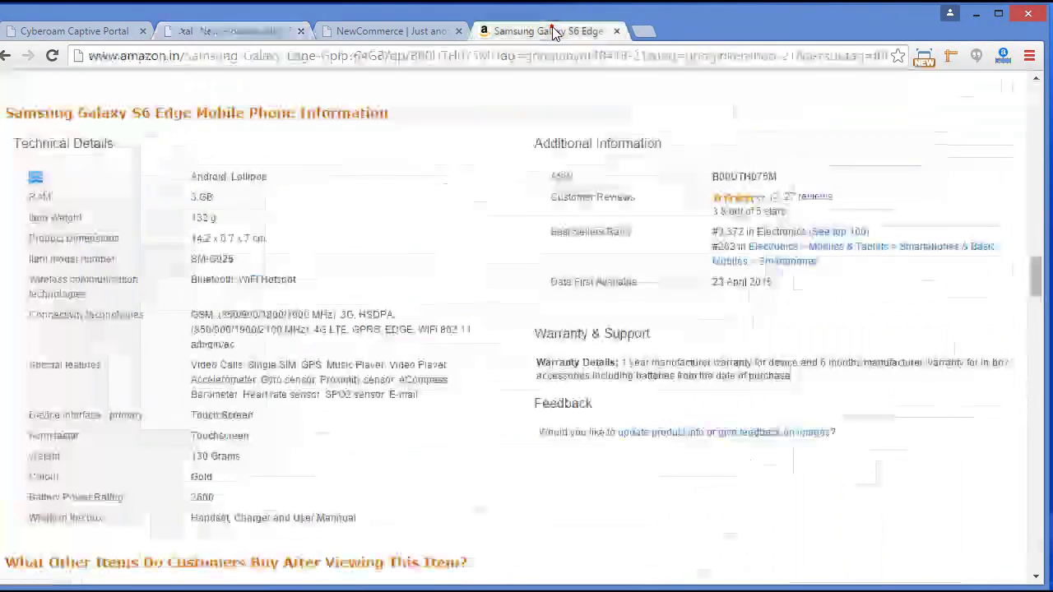
{"action": "mouse_move", "coordinate": [207, 181]}
{"action": "left_mouse_down"}
{"action": "mouse_move", "coordinate": [183, 183]}
{"action": "mouse_move", "coordinate": [194, 183]}
{"action": "left_mouse_up"}
{"action": "key", "text": "ctrl+c"}
{"action": "left_click", "coordinate": [283, 178]}
{"action": "left_click", "coordinate": [253, 31]}
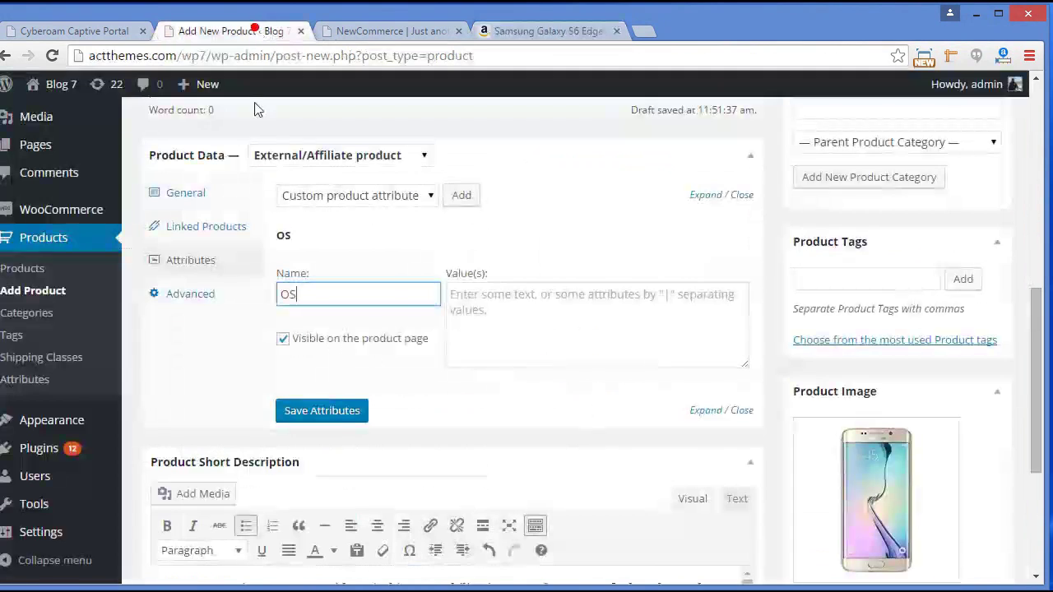
{"action": "left_click", "coordinate": [500, 295]}
{"action": "key", "text": "ctrl+v"}
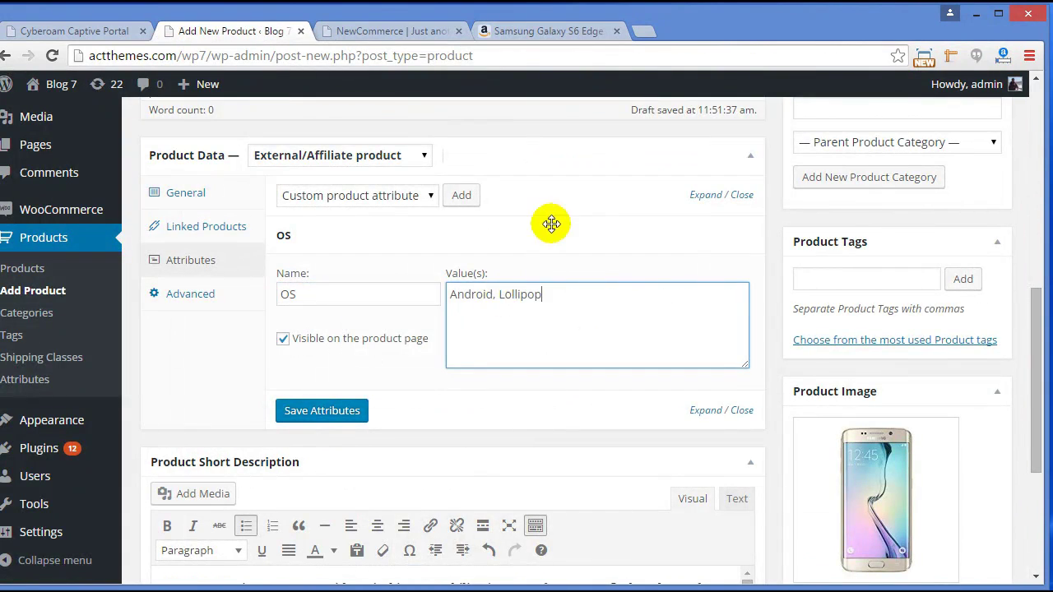
Step: Add a second custom product attribute named RAM, copying the name from the Amazon technical details
{"action": "left_click", "coordinate": [562, 33]}
{"action": "left_click_drag", "start_coordinate": [70, 205], "coordinate": [30, 200]}
{"action": "key", "text": "ctrl+c"}
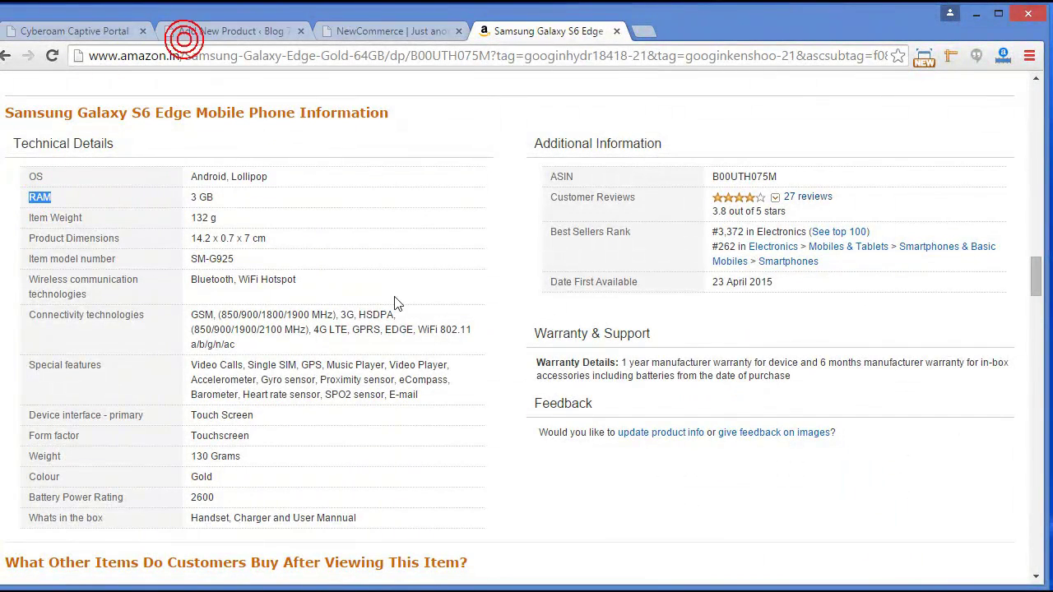
{"action": "left_click", "coordinate": [230, 33]}
{"action": "left_click", "coordinate": [461, 195]}
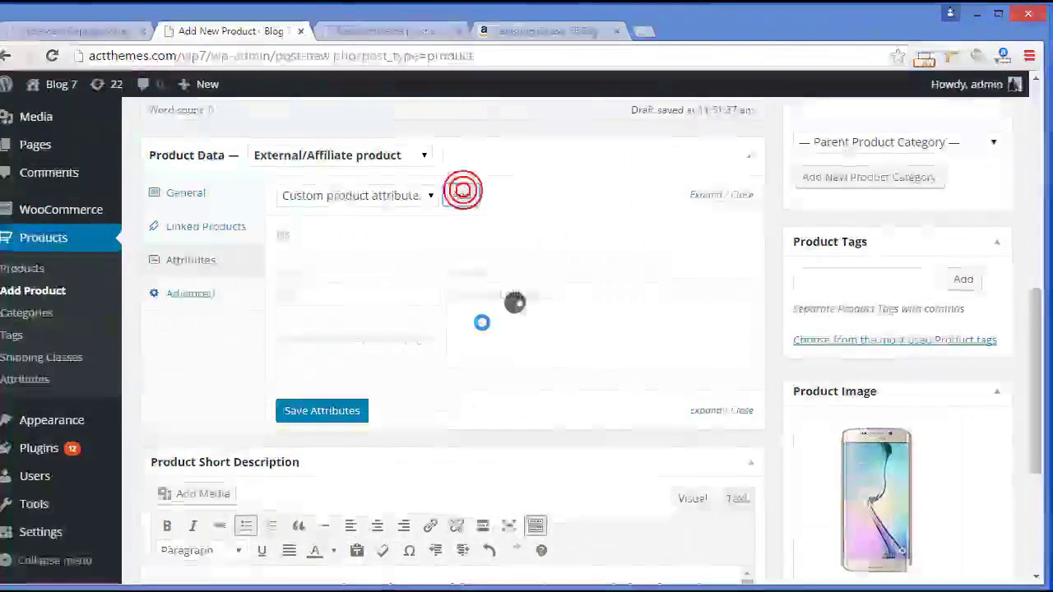
{"action": "left_click", "coordinate": [342, 472]}
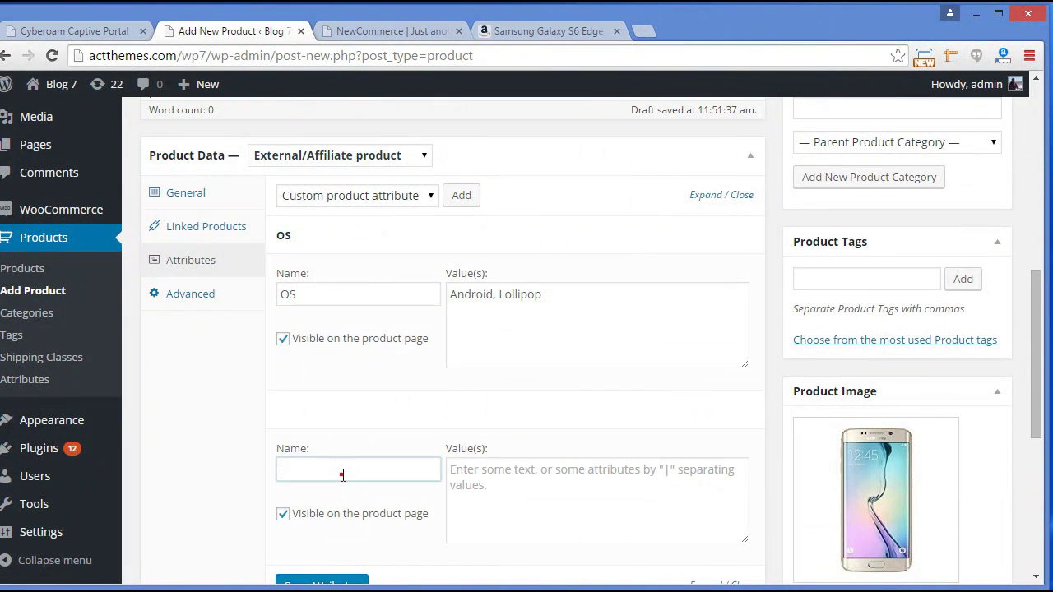
{"action": "key", "text": "ctrl+v"}
Step: Copy 3 GB from the Amazon page into the RAM attribute's value and save the attributes
{"action": "left_click", "coordinate": [536, 33]}
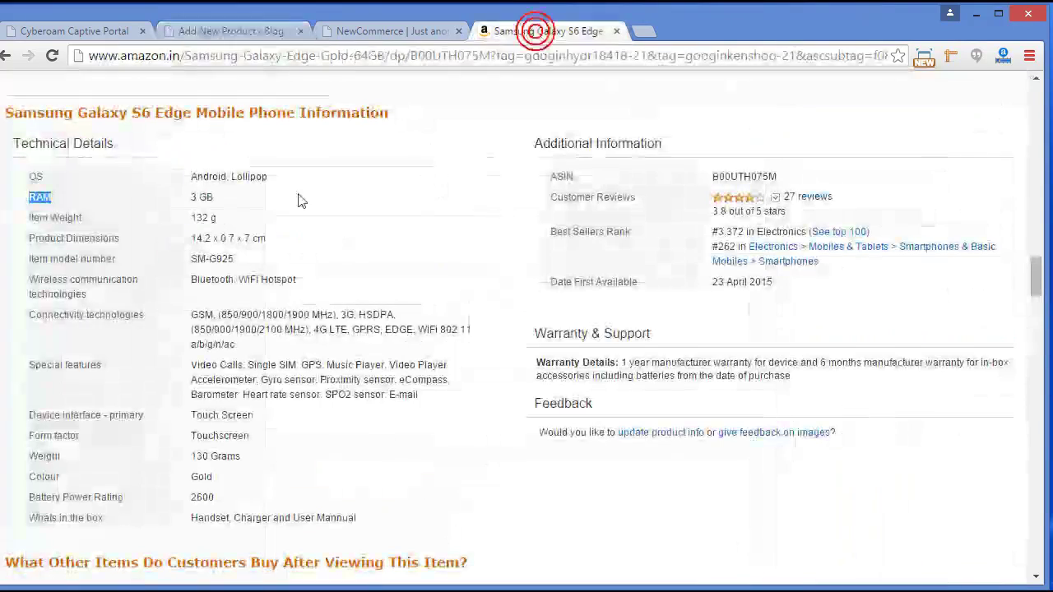
{"action": "left_click_drag", "start_coordinate": [222, 198], "coordinate": [181, 200]}
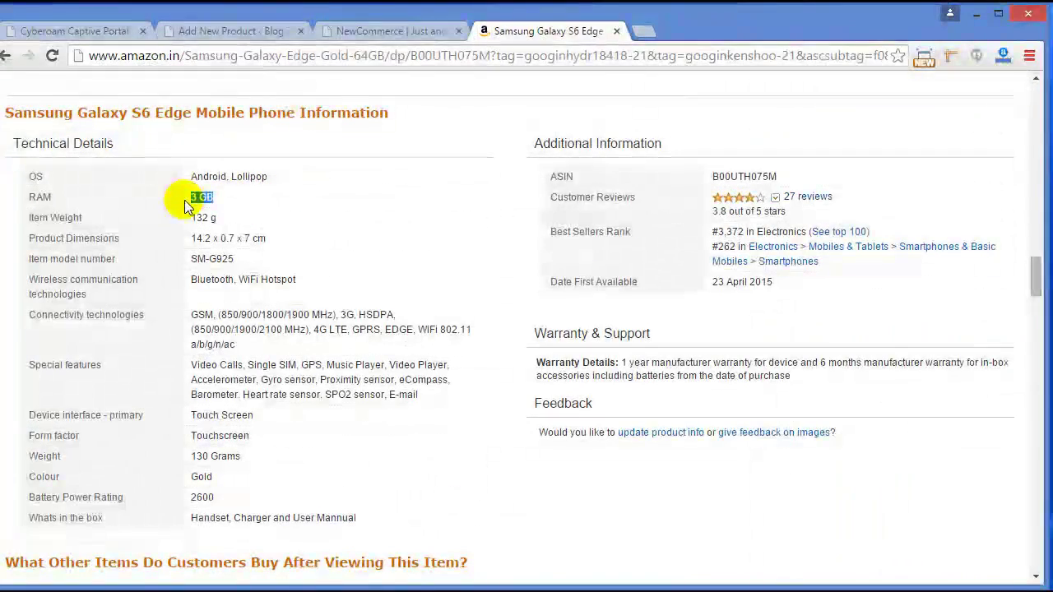
{"action": "left_click", "coordinate": [223, 33]}
{"action": "left_click", "coordinate": [512, 488]}
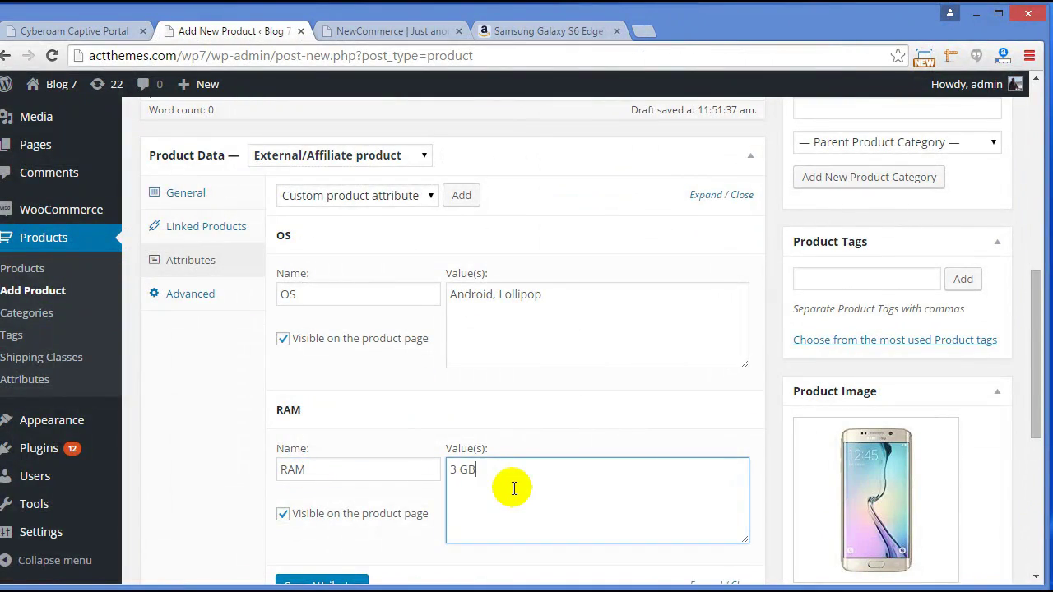
{"action": "scroll", "coordinate": [609, 236], "scroll_direction": "down", "scroll_amount": 2}
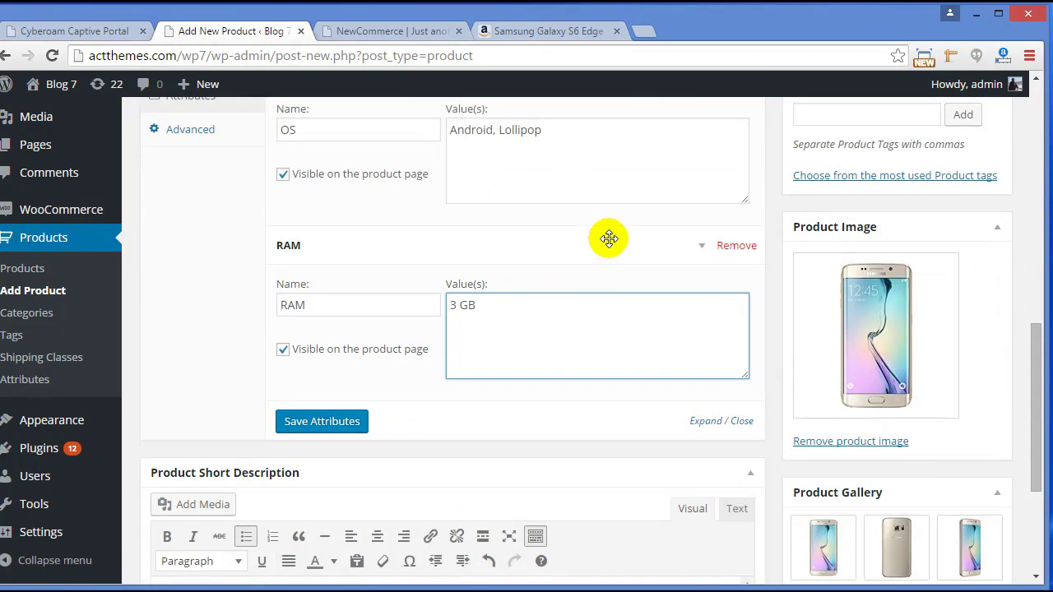
{"action": "left_click", "coordinate": [336, 423]}
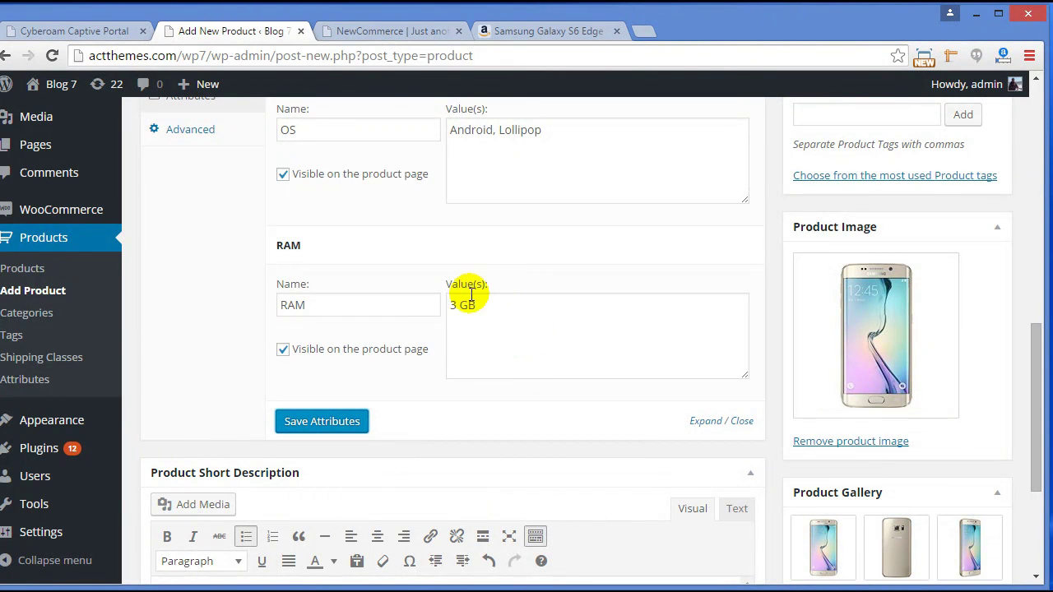
Step: Publish the Samsung Galaxy S6 Edge product and open its shop page in a new tab
{"action": "scroll", "coordinate": [586, 438], "scroll_direction": "up", "scroll_amount": 10}
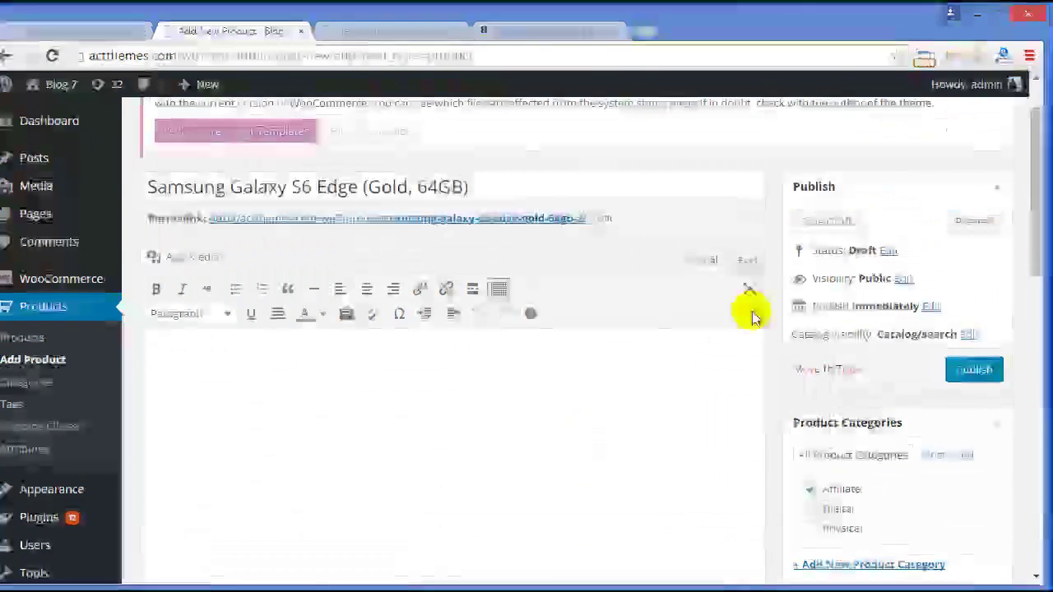
{"action": "left_click", "coordinate": [974, 370]}
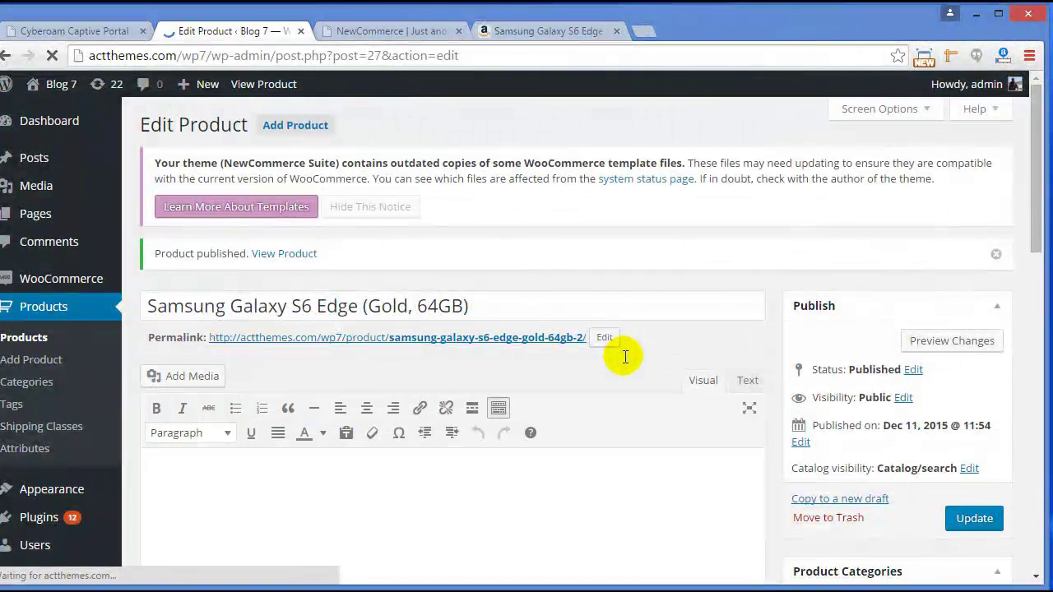
{"action": "left_click", "coordinate": [276, 256], "text": "ctrl"}
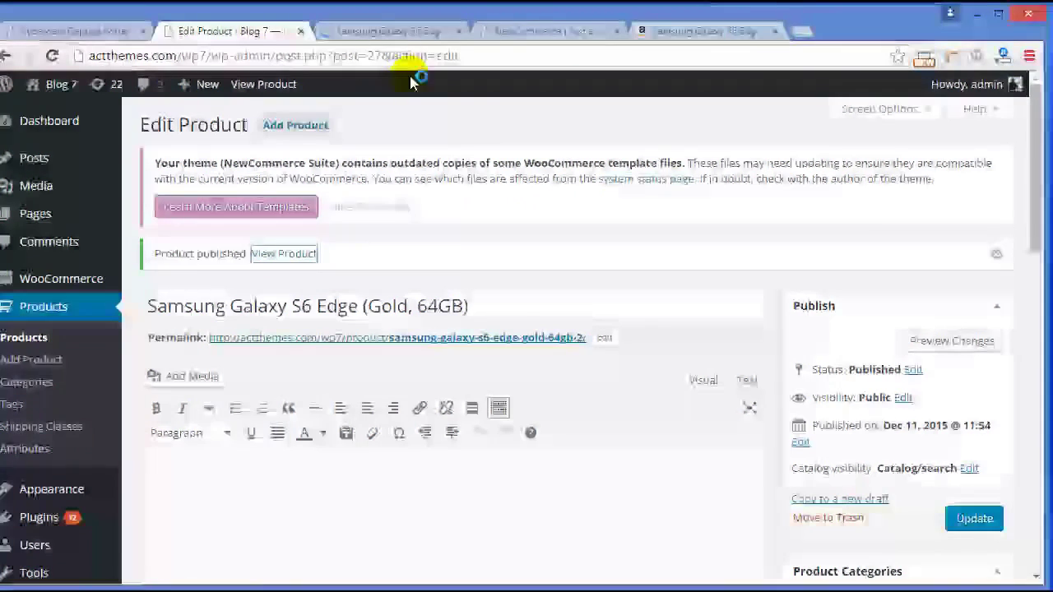
{"action": "left_click", "coordinate": [405, 30]}
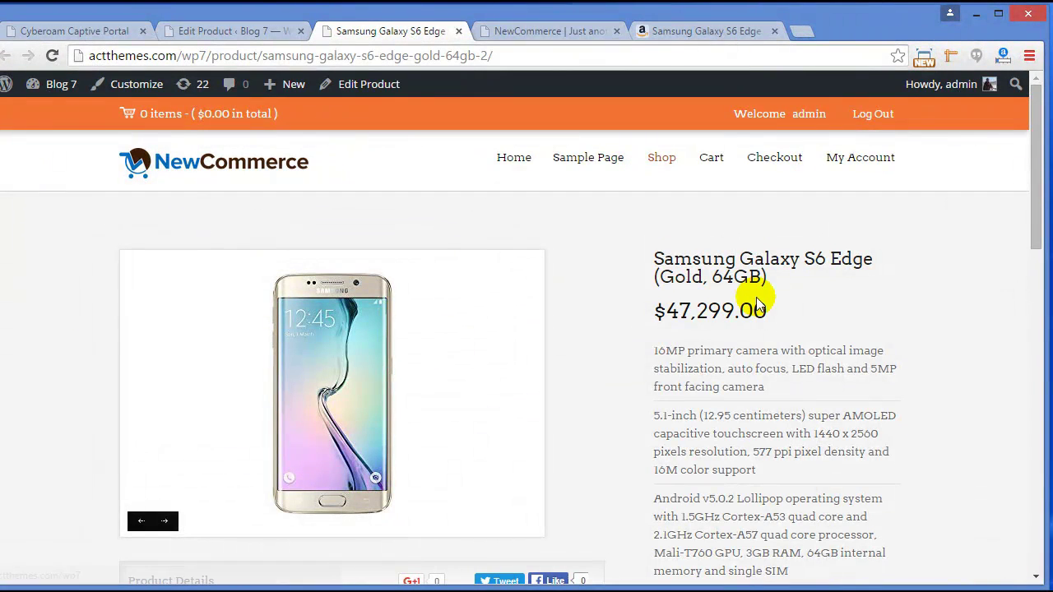
Step: Check the published product page's gallery images, price, short description, purchase button and additional information
{"action": "scroll", "coordinate": [532, 353], "scroll_direction": "down", "scroll_amount": 1}
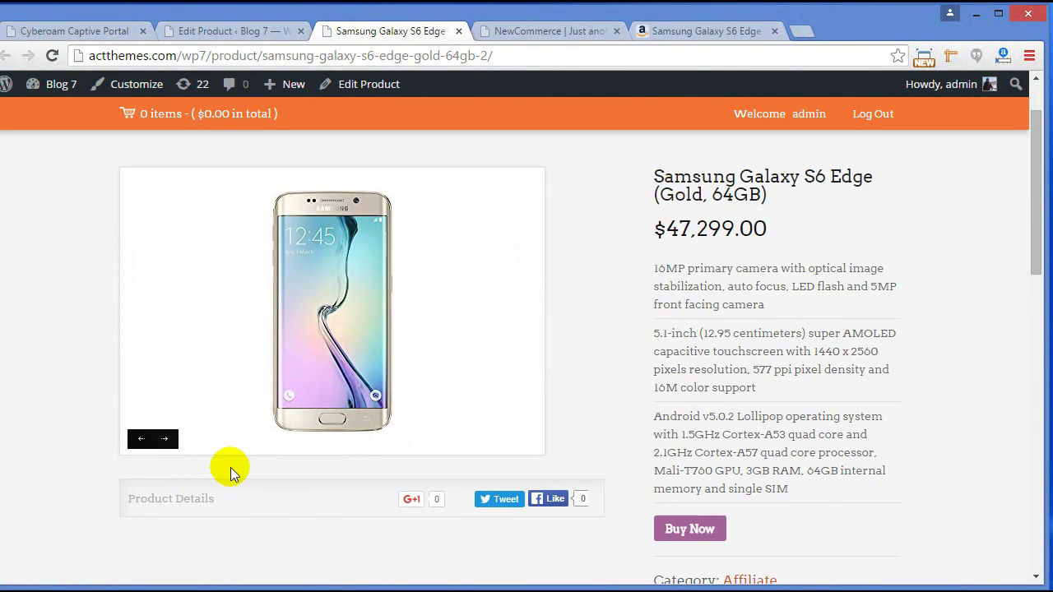
{"action": "left_click", "coordinate": [164, 440]}
{"action": "left_click", "coordinate": [164, 442]}
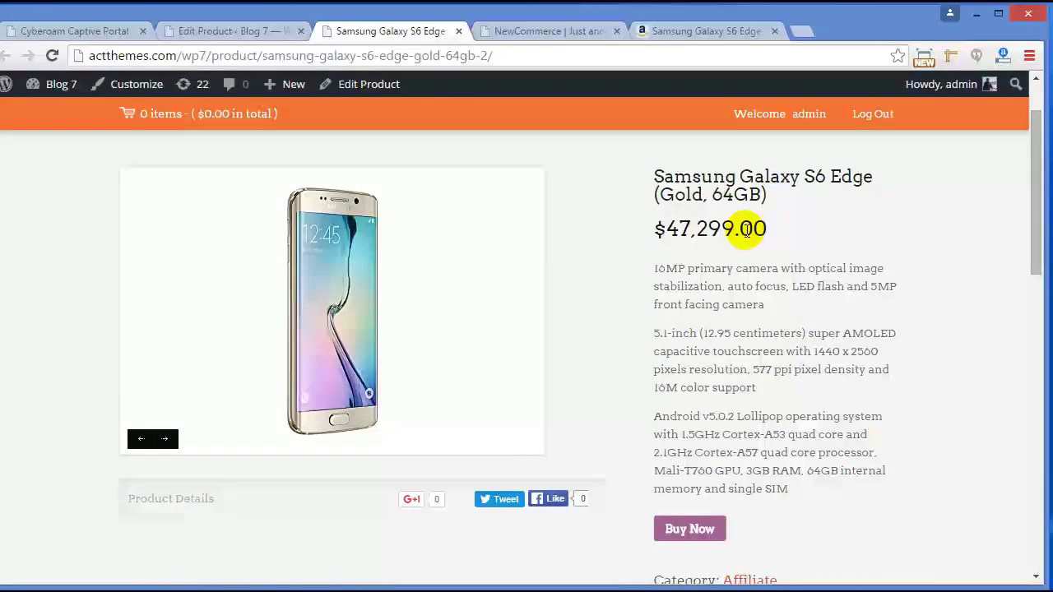
{"action": "scroll", "coordinate": [903, 309], "scroll_direction": "down", "scroll_amount": 2}
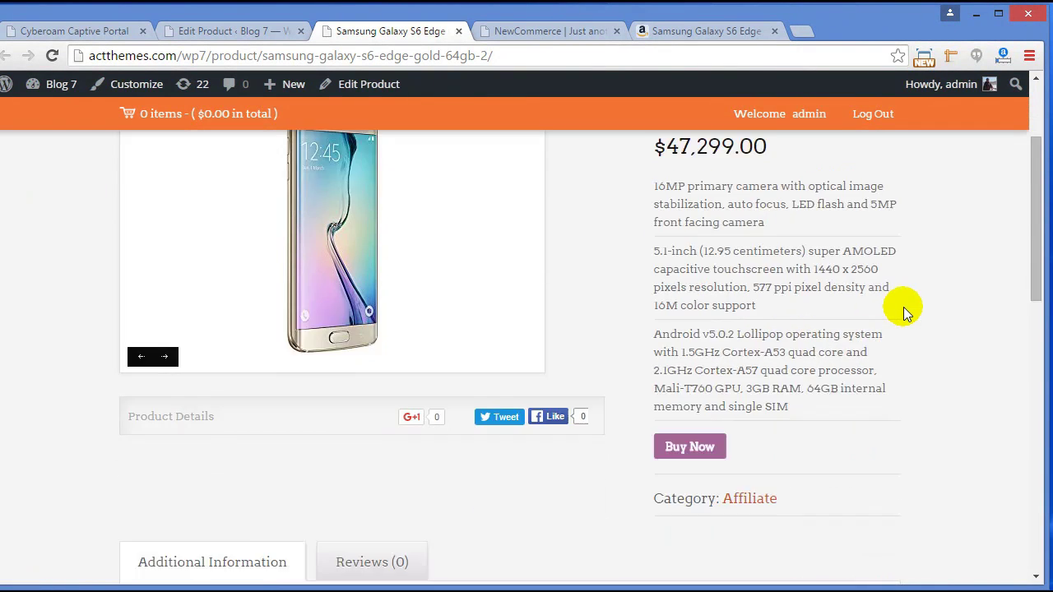
{"action": "scroll", "coordinate": [851, 263], "scroll_direction": "down", "scroll_amount": 3}
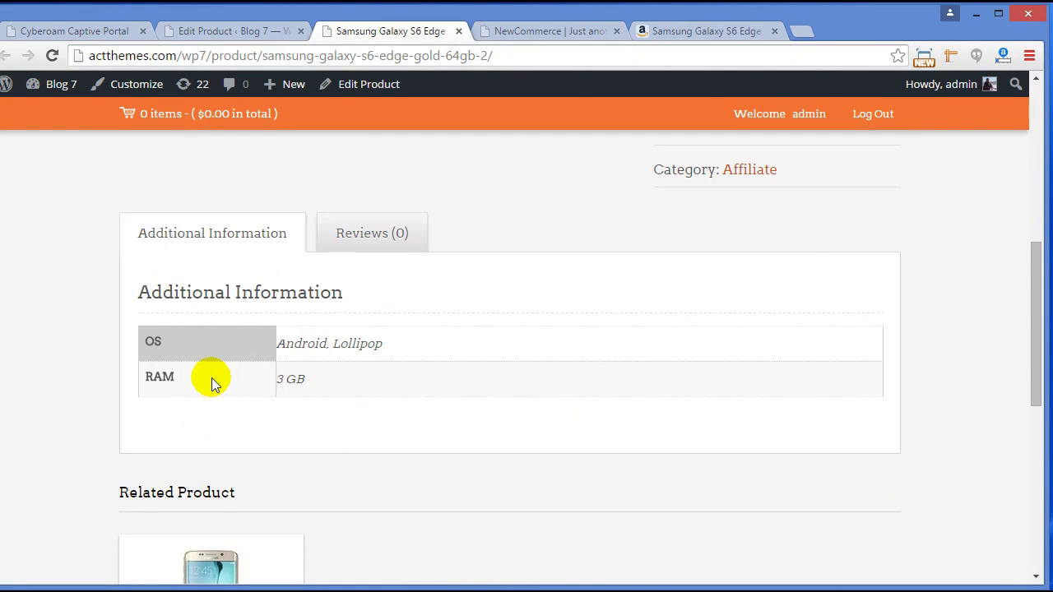
Step: Examine the related products on the Samsung Galaxy S6 Edge page and the short description and gallery in its edit form
{"action": "scroll", "coordinate": [439, 369], "scroll_direction": "down", "scroll_amount": 4}
{"action": "scroll", "coordinate": [438, 370], "scroll_direction": "up", "scroll_amount": 2}
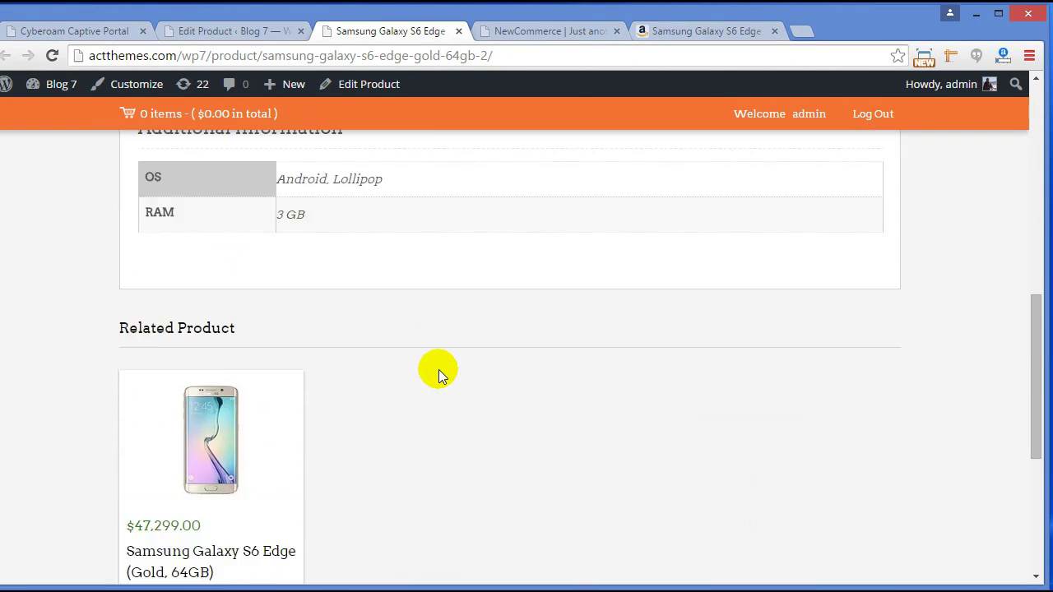
{"action": "scroll", "coordinate": [438, 370], "scroll_direction": "up", "scroll_amount": 10}
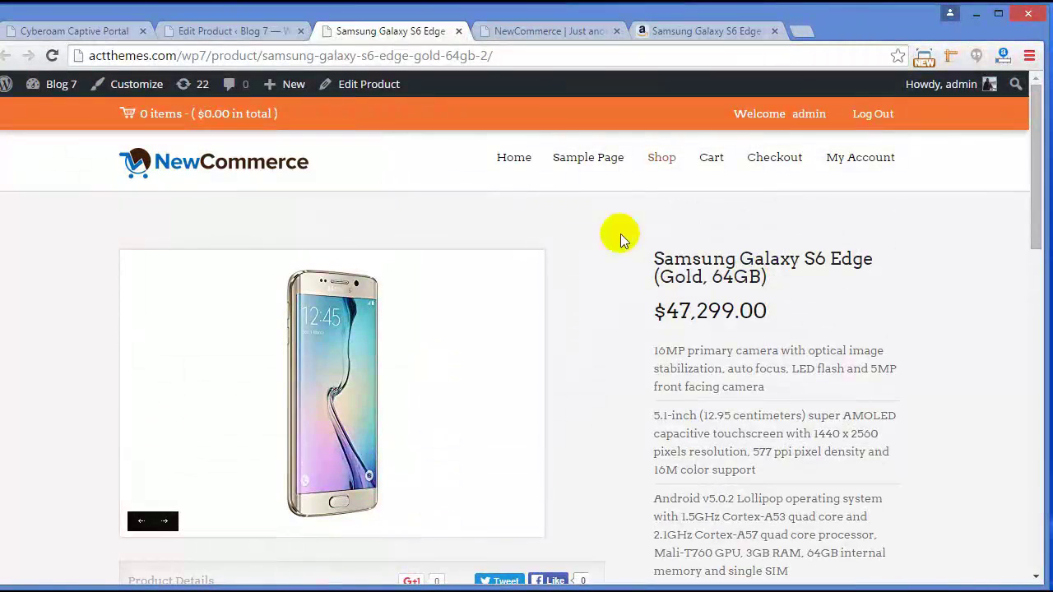
{"action": "left_click", "coordinate": [229, 31]}
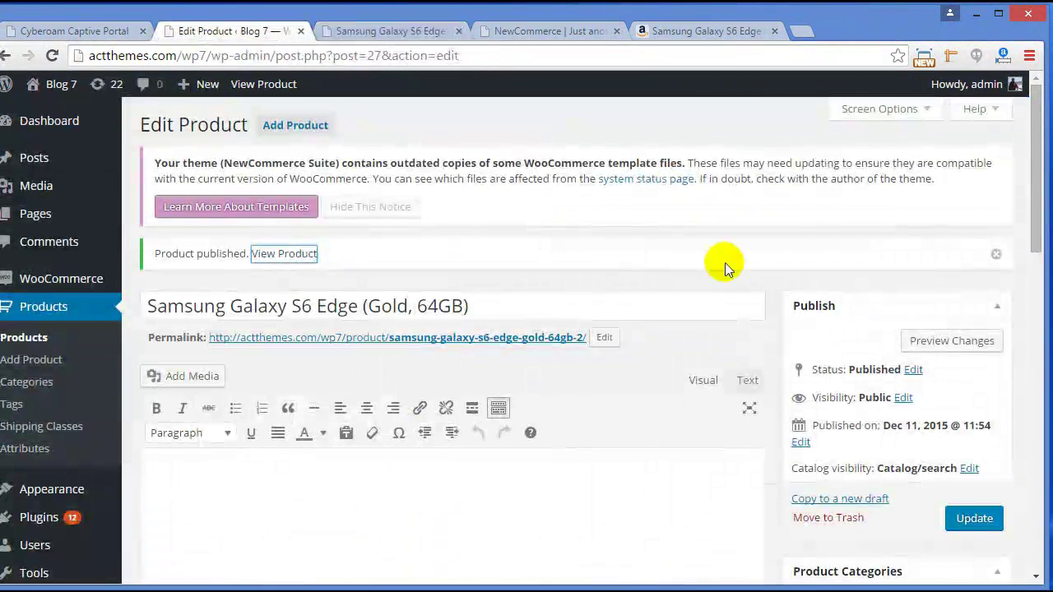
{"action": "scroll", "coordinate": [728, 264], "scroll_direction": "down", "scroll_amount": 5}
{"action": "scroll", "coordinate": [728, 263], "scroll_direction": "down", "scroll_amount": 4}
{"action": "scroll", "coordinate": [726, 265], "scroll_direction": "down", "scroll_amount": 2}
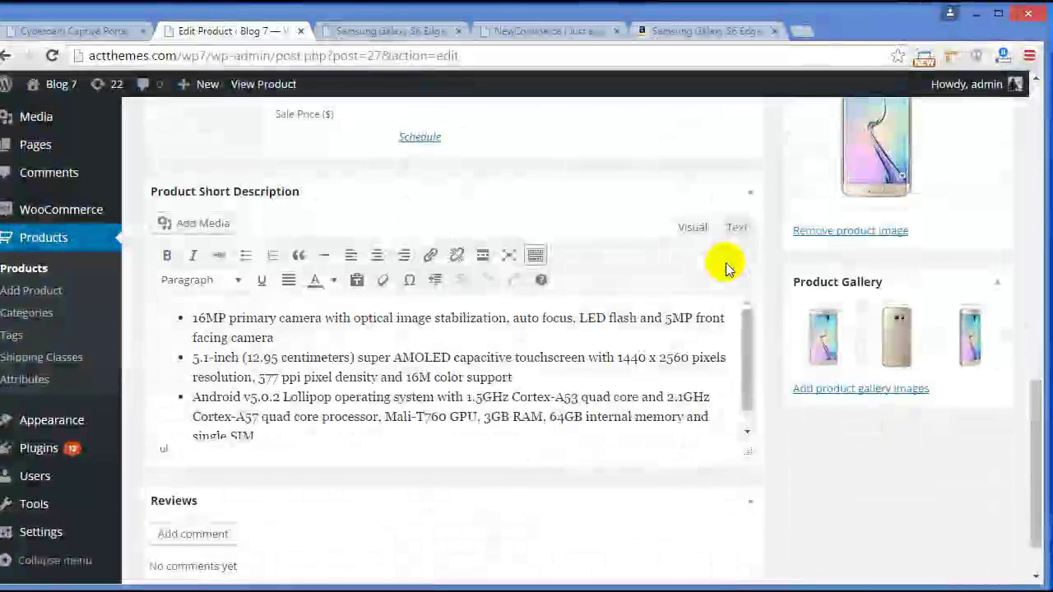
{"action": "scroll", "coordinate": [725, 265], "scroll_direction": "up", "scroll_amount": 2}
{"action": "scroll", "coordinate": [726, 263], "scroll_direction": "up", "scroll_amount": 2}
Step: Follow the Buy Now link on the shop's product page to test its Amazon destination
{"action": "left_click", "coordinate": [386, 32]}
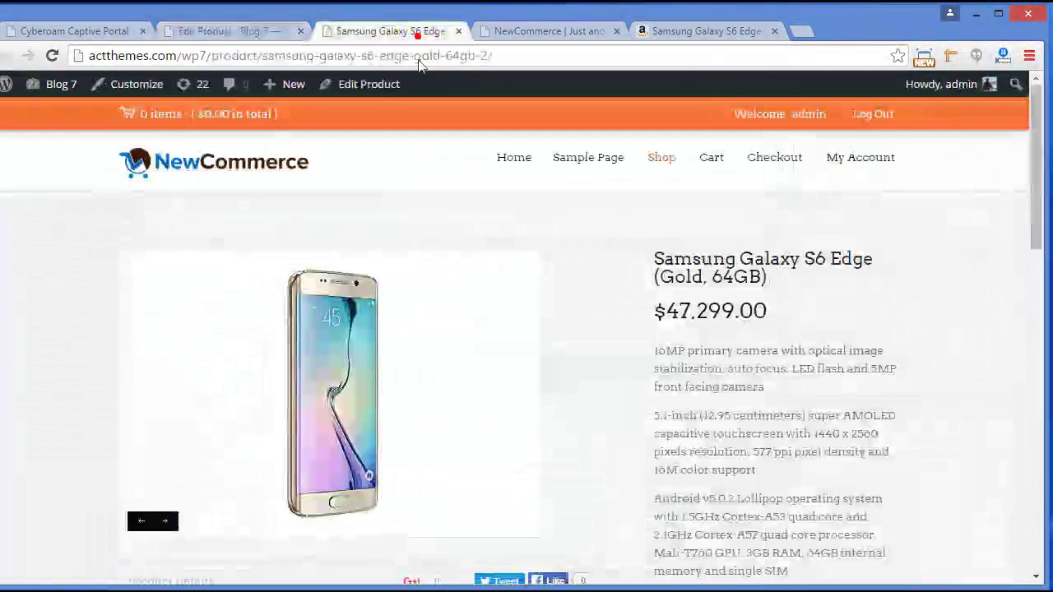
{"action": "scroll", "coordinate": [834, 275], "scroll_direction": "down", "scroll_amount": 4}
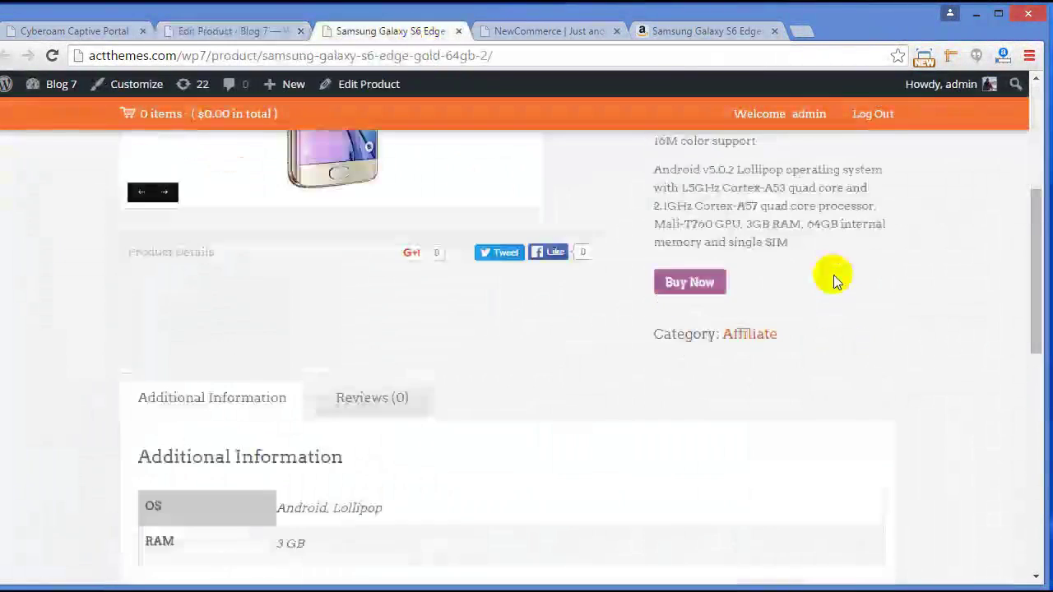
{"action": "left_click", "coordinate": [688, 285]}
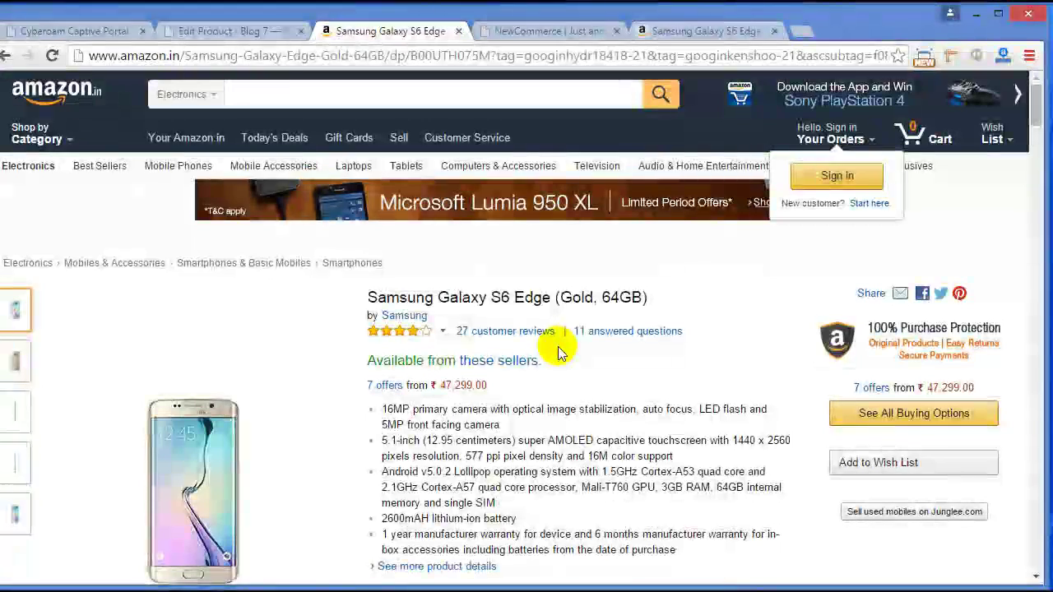
Step: Review the affiliate product's external URL, button text, price, images and category on its edit page
{"action": "left_click", "coordinate": [258, 39]}
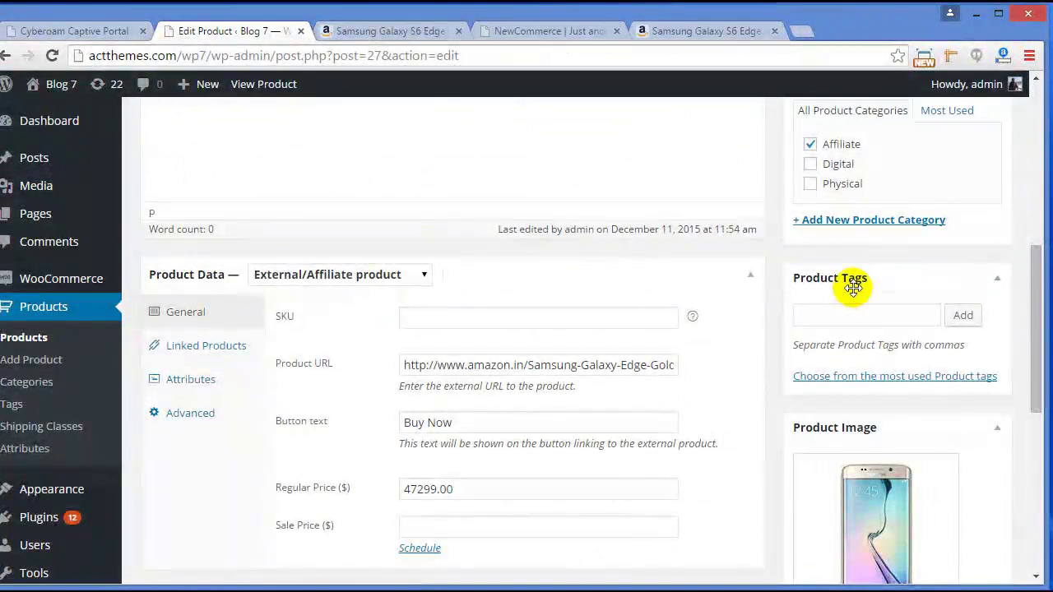
{"action": "scroll", "coordinate": [852, 286], "scroll_direction": "up", "scroll_amount": 4}
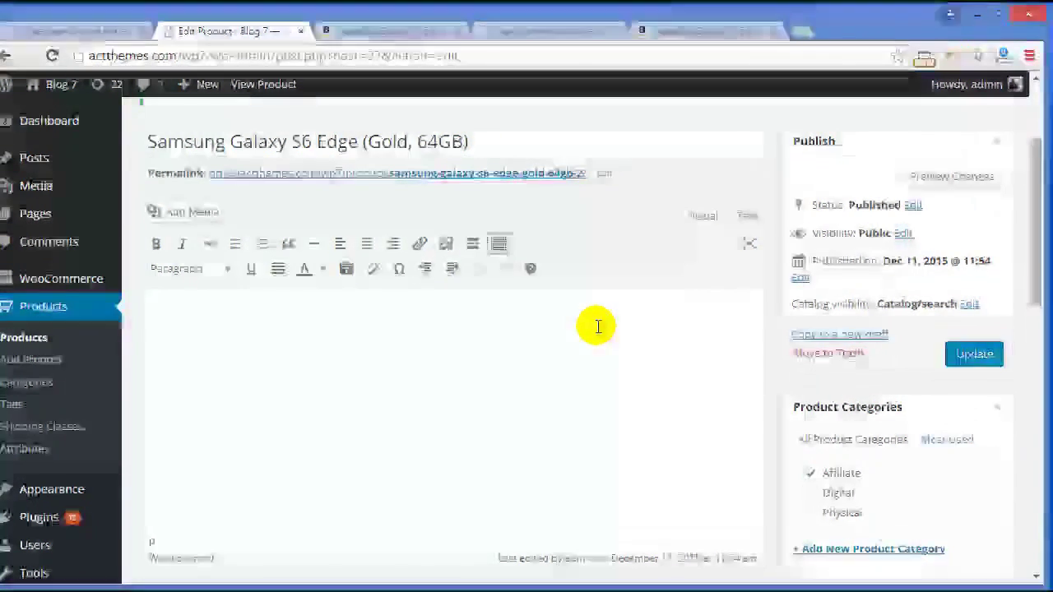
{"action": "scroll", "coordinate": [610, 233], "scroll_direction": "down", "scroll_amount": 4}
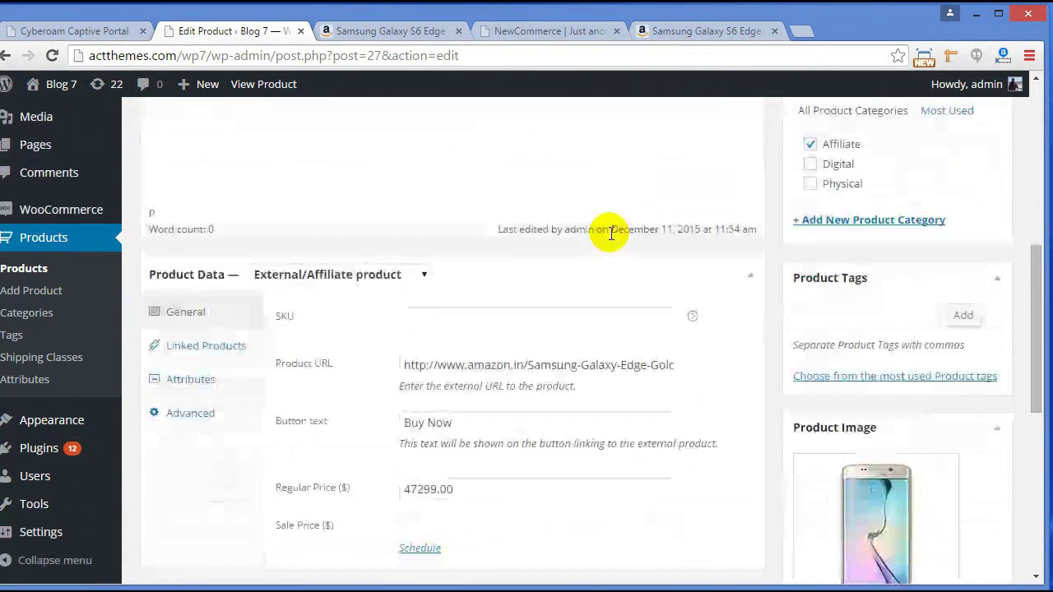
{"action": "scroll", "coordinate": [609, 232], "scroll_direction": "down", "scroll_amount": 3}
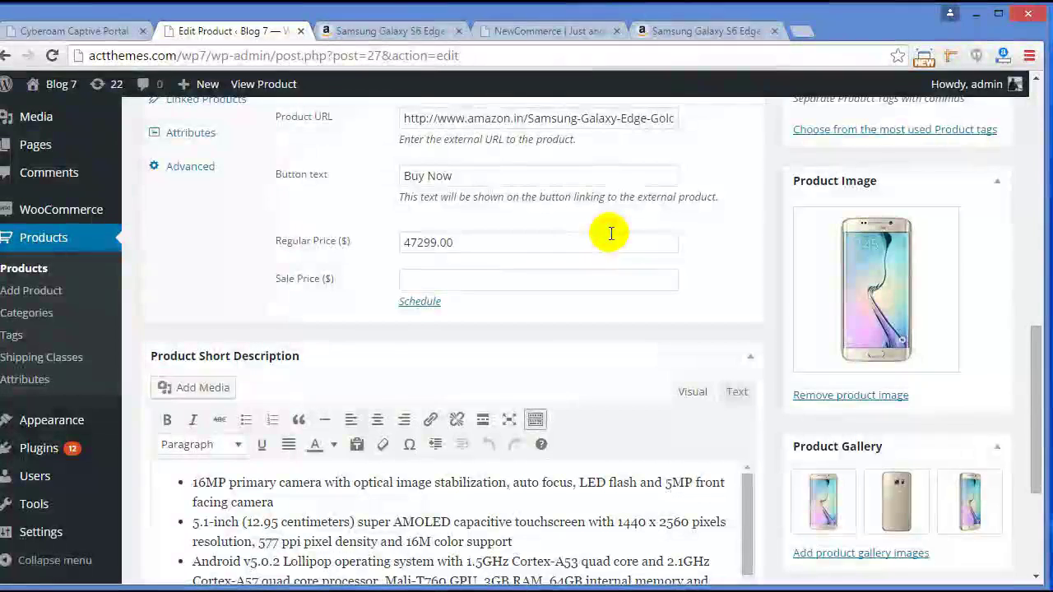
{"action": "scroll", "coordinate": [610, 233], "scroll_direction": "up", "scroll_amount": 7}
Step: Open the site's home page in a new tab and view the Physical and Affiliate product listings
{"action": "mouse_move", "coordinate": [51, 91]}
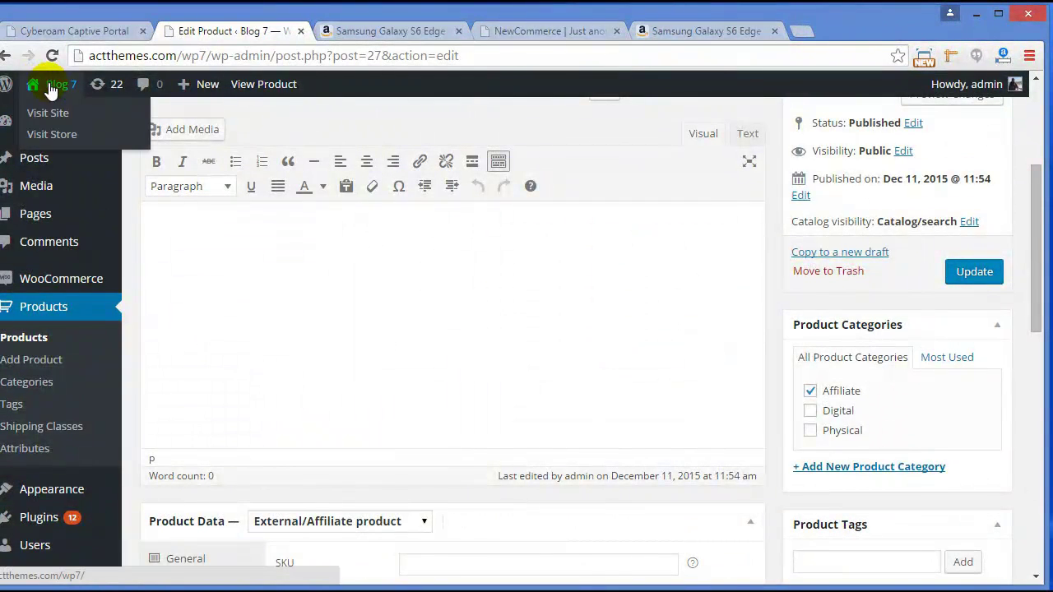
{"action": "middle_click", "coordinate": [51, 115]}
{"action": "left_click", "coordinate": [536, 33]}
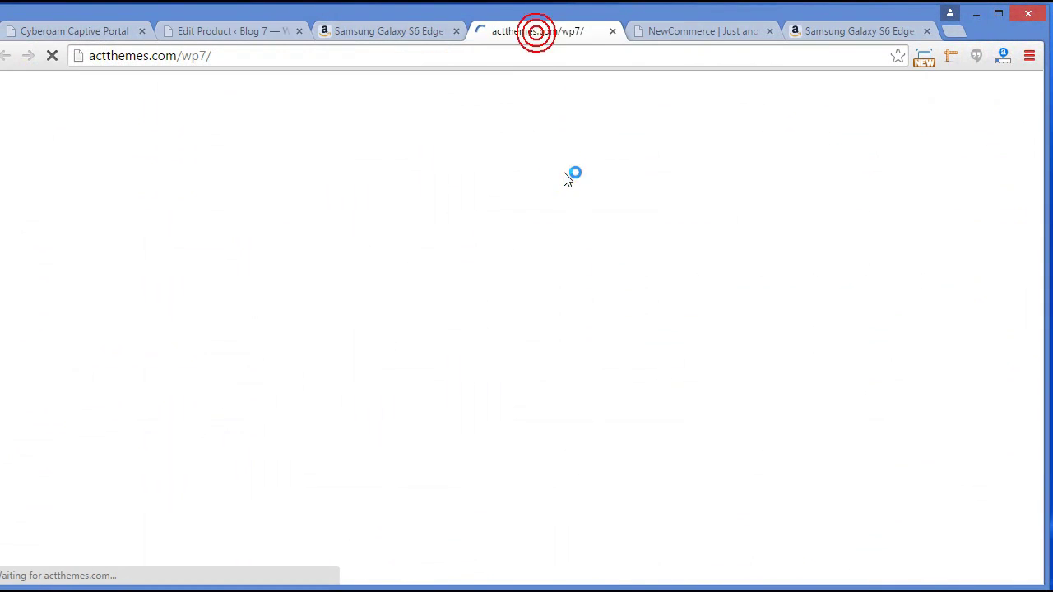
{"action": "scroll", "coordinate": [841, 458], "scroll_direction": "down", "scroll_amount": 6}
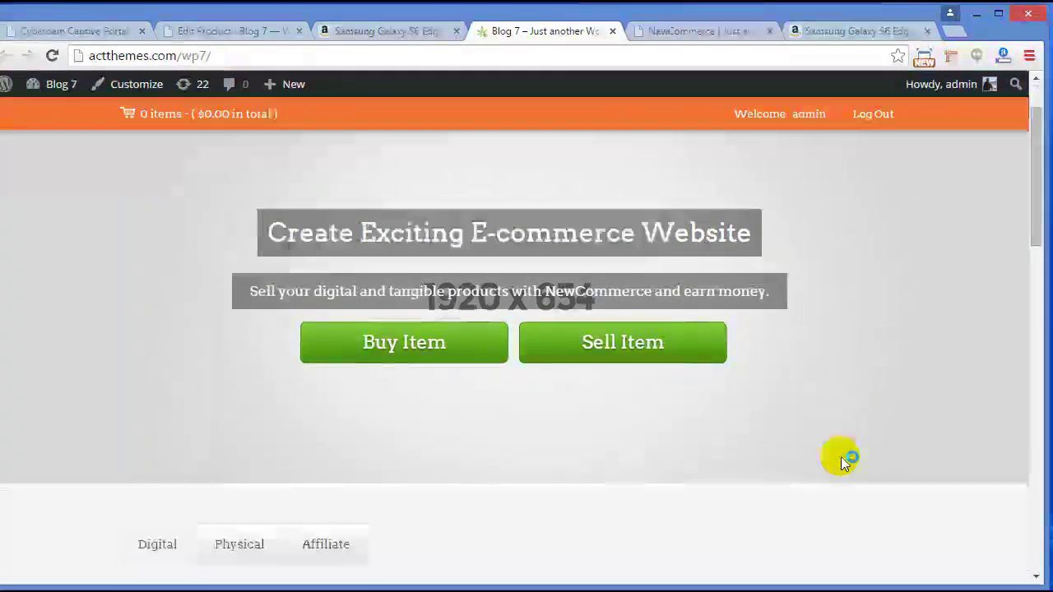
{"action": "scroll", "coordinate": [841, 457], "scroll_direction": "up", "scroll_amount": 1}
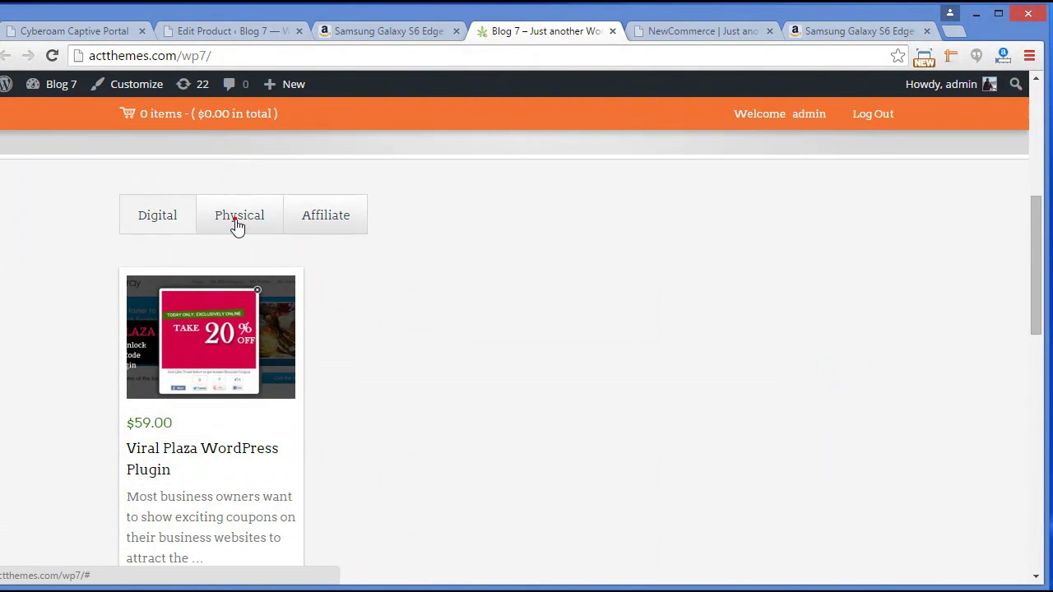
{"action": "left_click", "coordinate": [237, 222]}
{"action": "left_click", "coordinate": [336, 229]}
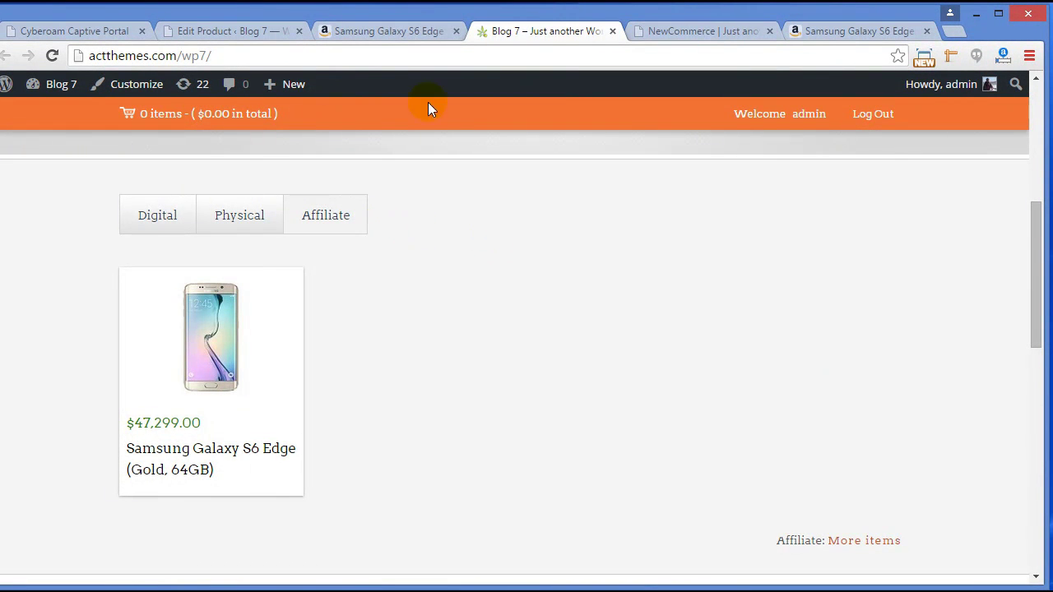
Step: Close the Amazon page reached through Buy Now and return to the start of the product's edit page
{"action": "left_click", "coordinate": [457, 32]}
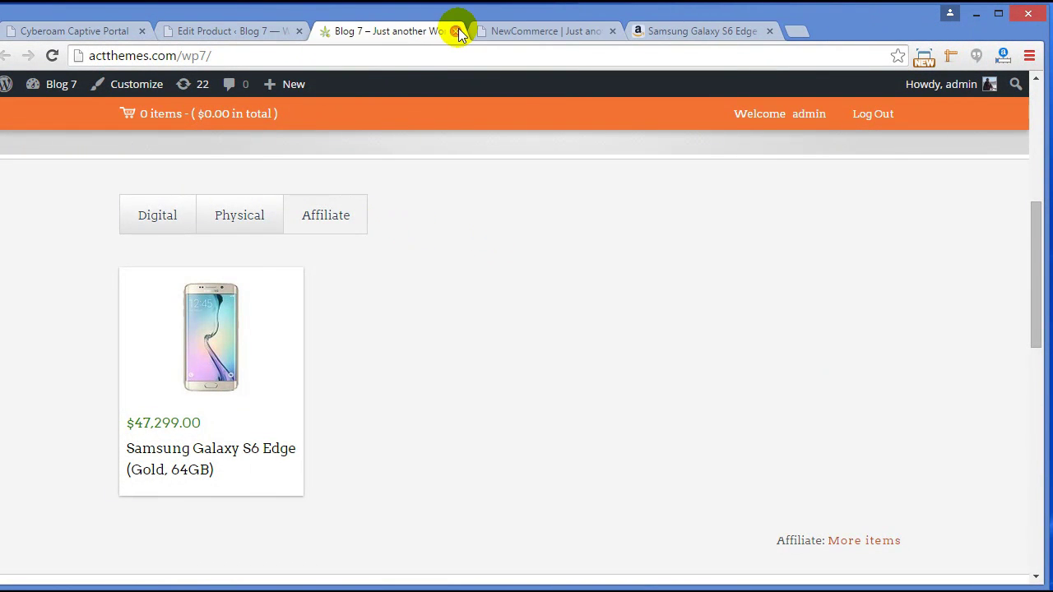
{"action": "left_click", "coordinate": [231, 34]}
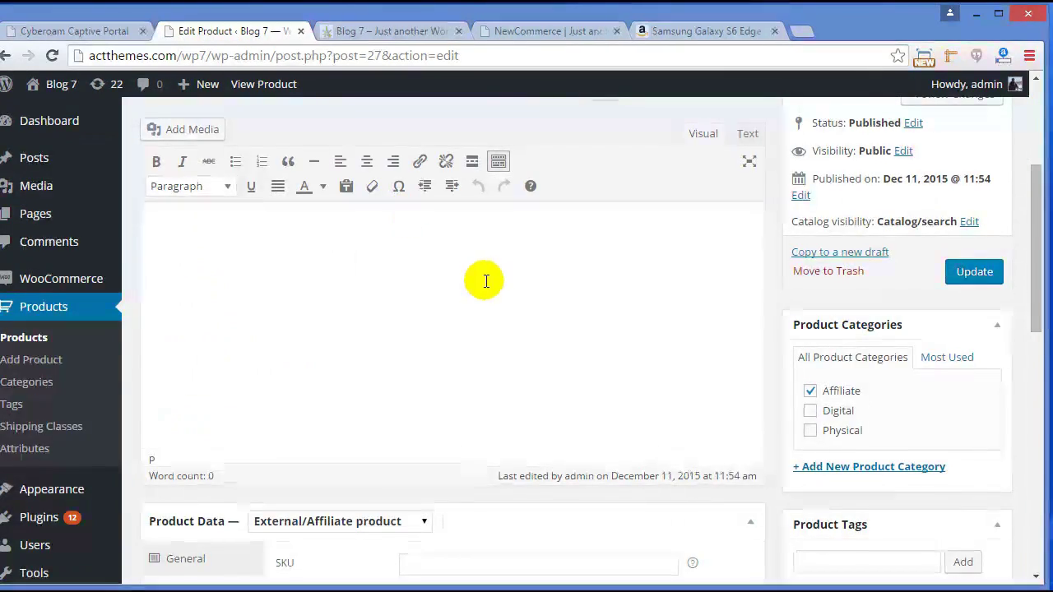
{"action": "scroll", "coordinate": [482, 279], "scroll_direction": "down", "scroll_amount": 4}
{"action": "scroll", "coordinate": [477, 280], "scroll_direction": "up", "scroll_amount": 4}
{"action": "scroll", "coordinate": [485, 281], "scroll_direction": "up", "scroll_amount": 3}
{"action": "scroll", "coordinate": [485, 280], "scroll_direction": "down", "scroll_amount": 1}
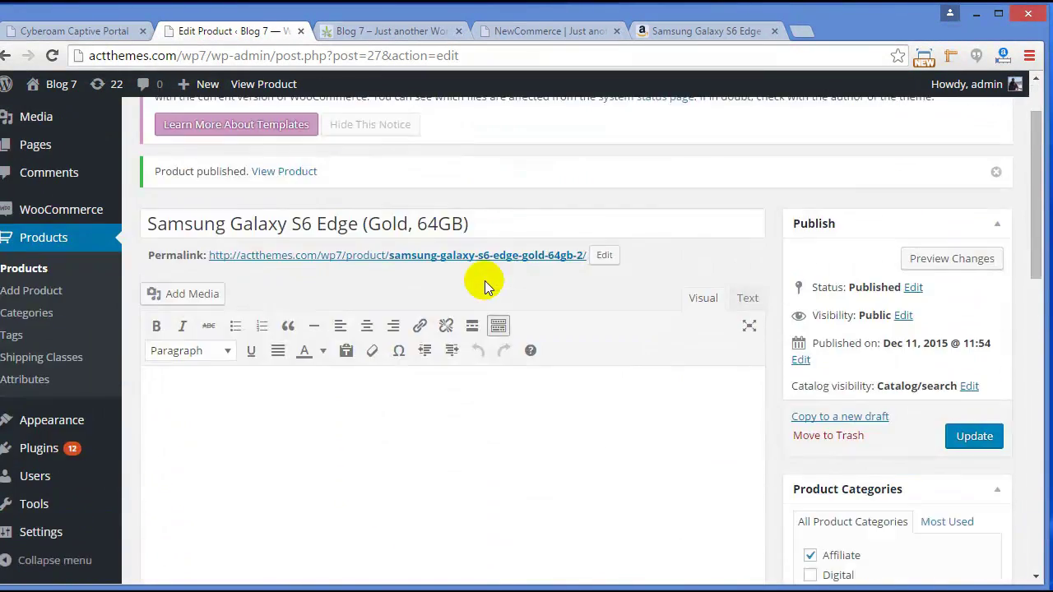
{"action": "scroll", "coordinate": [485, 280], "scroll_direction": "up", "scroll_amount": 1}
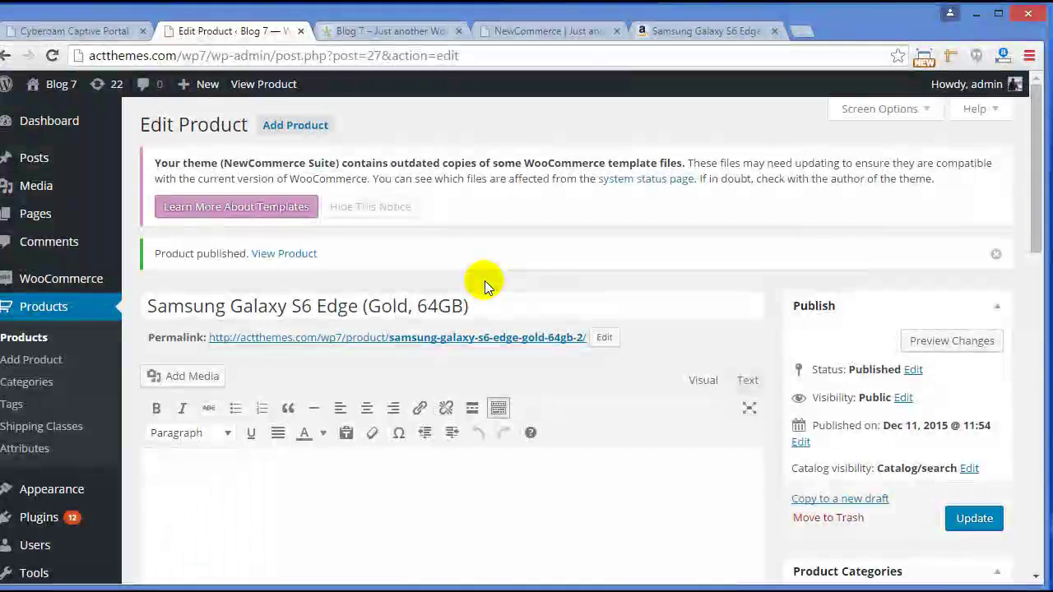
Step: Close the browser tab showing the Blog 7 home page and return to the product's edit page
{"action": "left_click", "coordinate": [353, 35]}
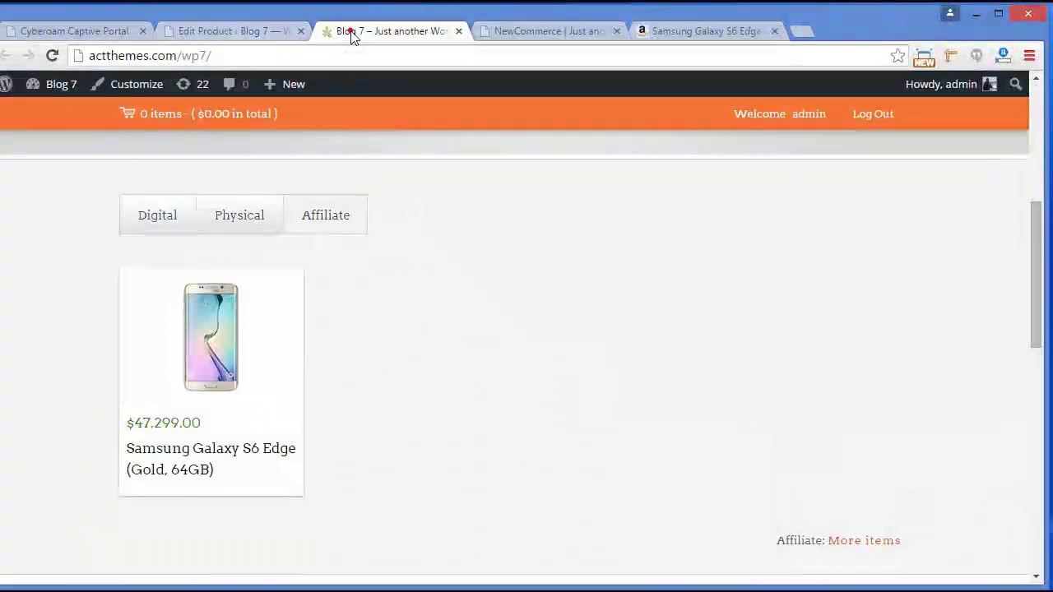
{"action": "left_click", "coordinate": [459, 31]}
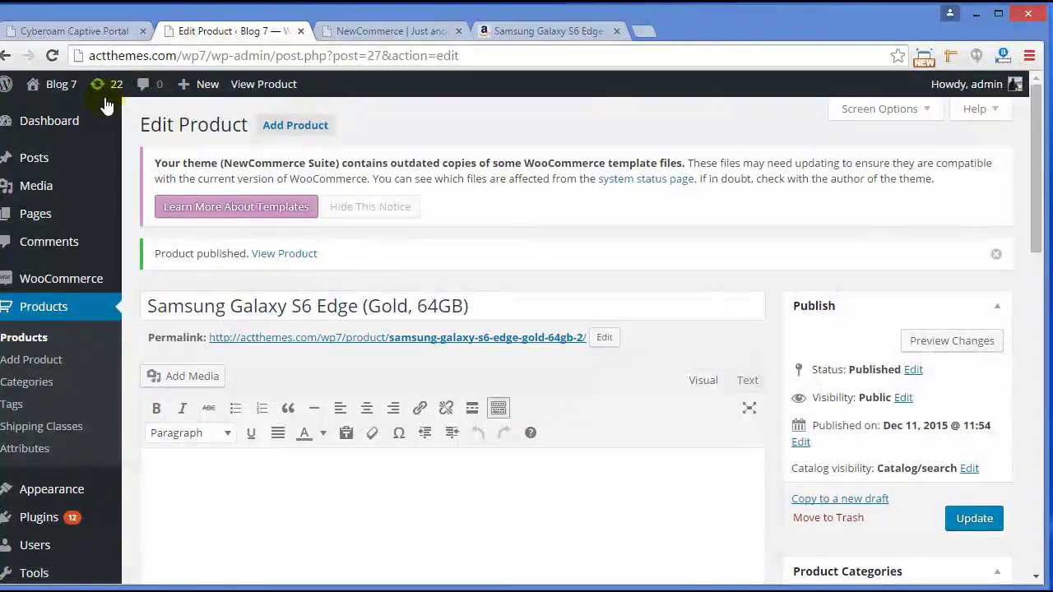
{"action": "left_click", "coordinate": [348, 27]}
{"action": "left_click", "coordinate": [277, 30]}
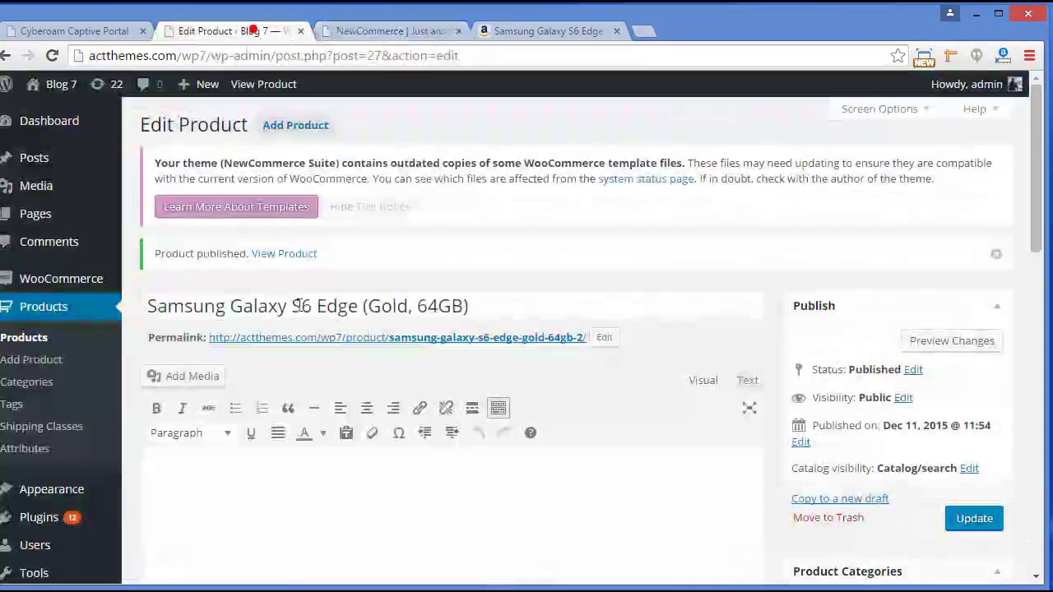
Step: Open the published Samsung Galaxy S6 Edge page in a new tab and close the leftover NewCommerce and Amazon tabs
{"action": "middle_click", "coordinate": [286, 254]}
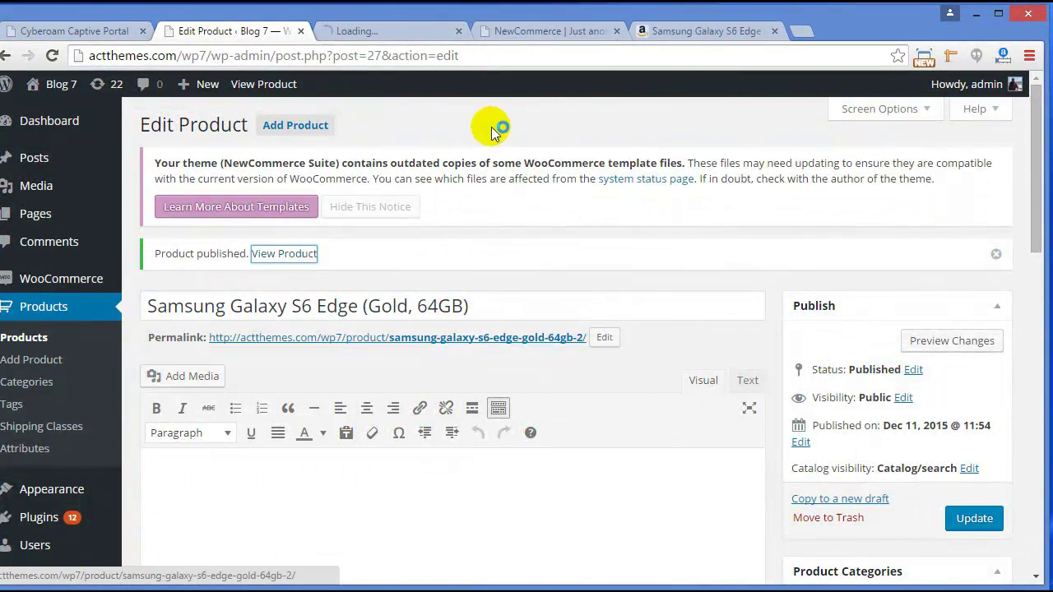
{"action": "left_click", "coordinate": [619, 30]}
{"action": "left_click", "coordinate": [619, 30]}
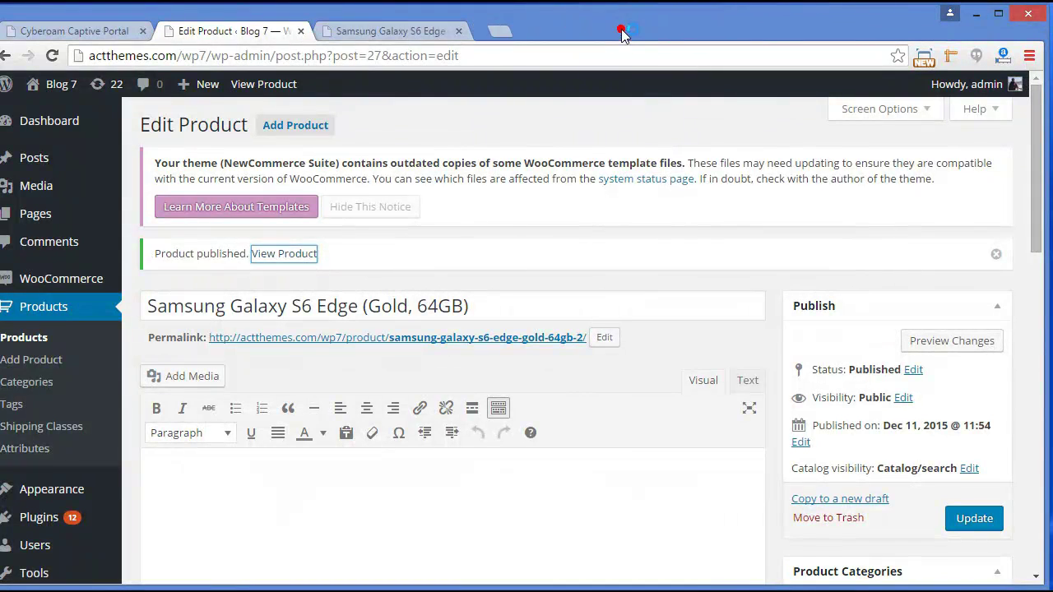
{"action": "left_click", "coordinate": [424, 31]}
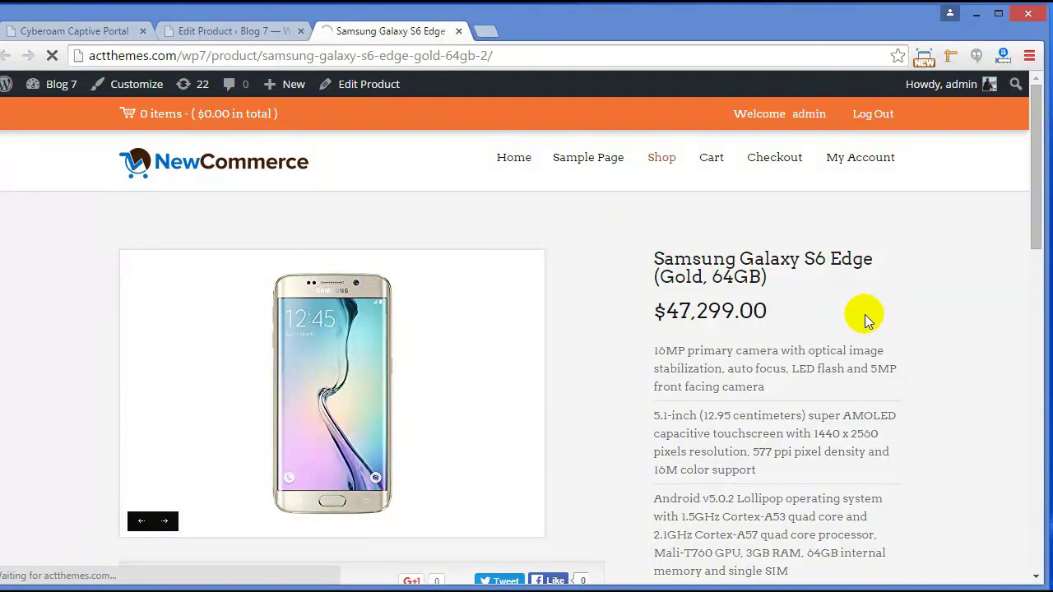
Step: Go to the store's home page and check its Digital, Physical and Affiliate product listings
{"action": "scroll", "coordinate": [860, 312], "scroll_direction": "down", "scroll_amount": 3}
{"action": "scroll", "coordinate": [860, 312], "scroll_direction": "down", "scroll_amount": 2}
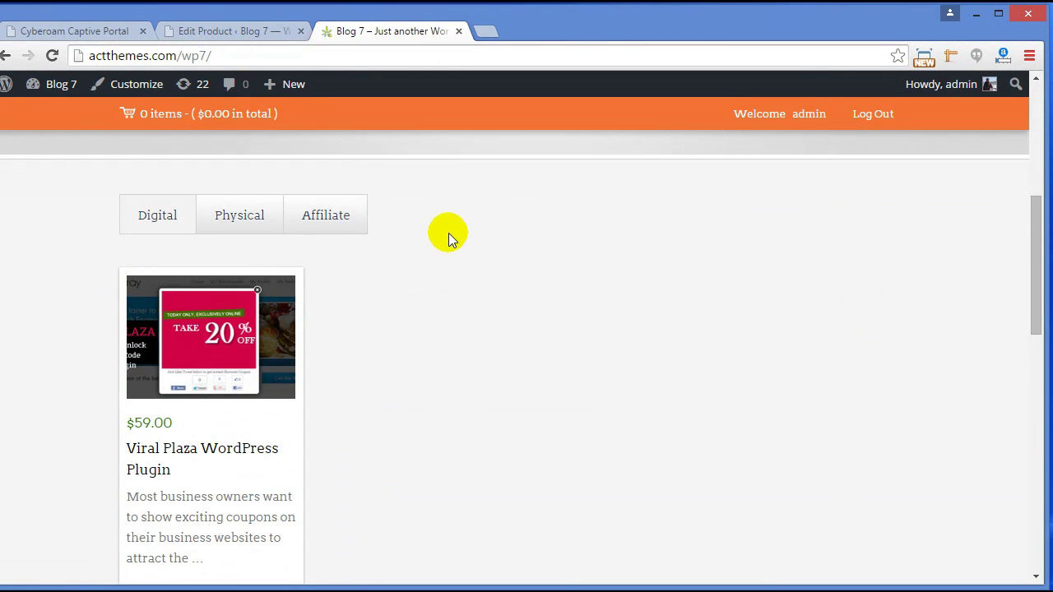
{"action": "scroll", "coordinate": [502, 321], "scroll_direction": "down", "scroll_amount": 1}
{"action": "scroll", "coordinate": [502, 321], "scroll_direction": "up", "scroll_amount": 1}
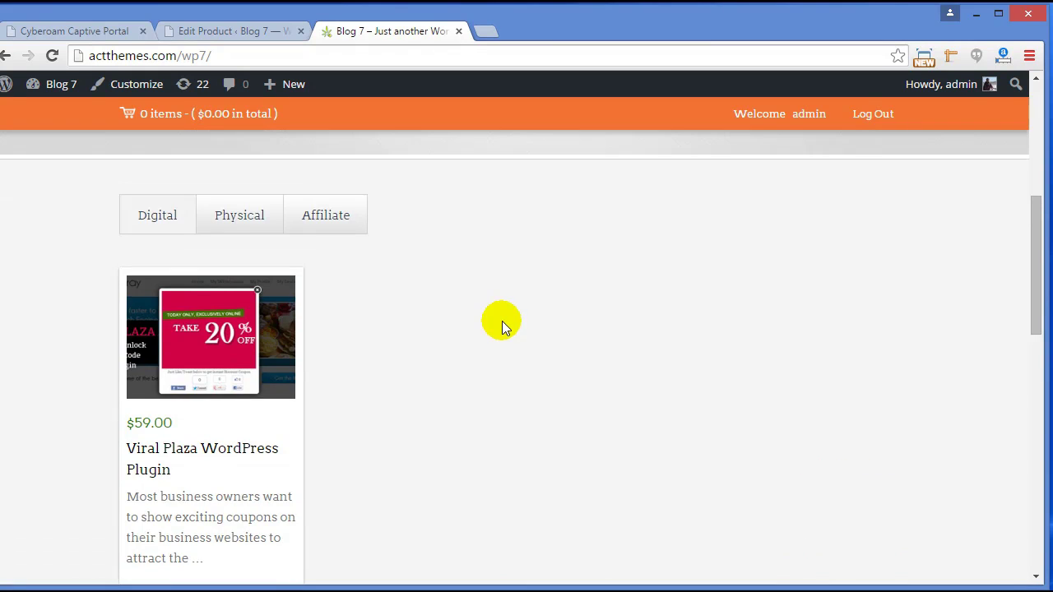
{"action": "left_click", "coordinate": [239, 224]}
{"action": "left_click", "coordinate": [315, 228]}
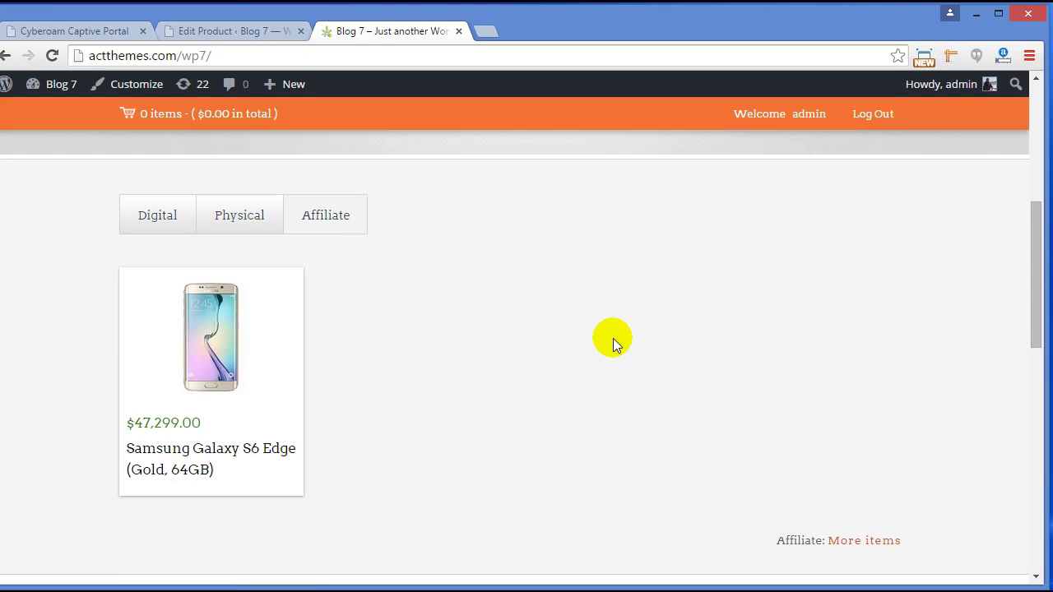
Step: Open the store's Cart page from the site navigation
{"action": "scroll", "coordinate": [613, 338], "scroll_direction": "up", "scroll_amount": 5}
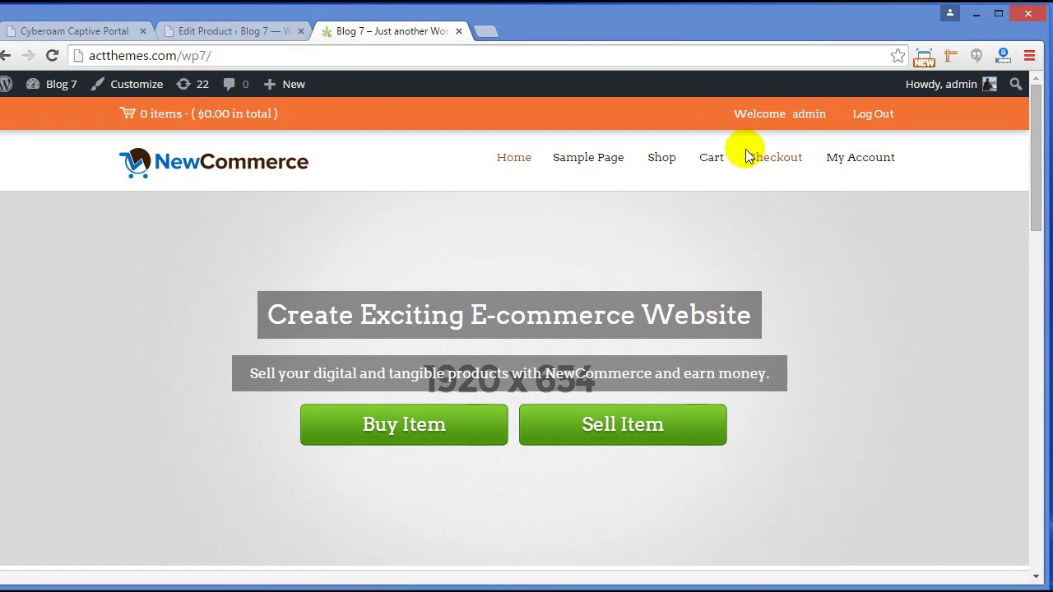
{"action": "left_click", "coordinate": [708, 168]}
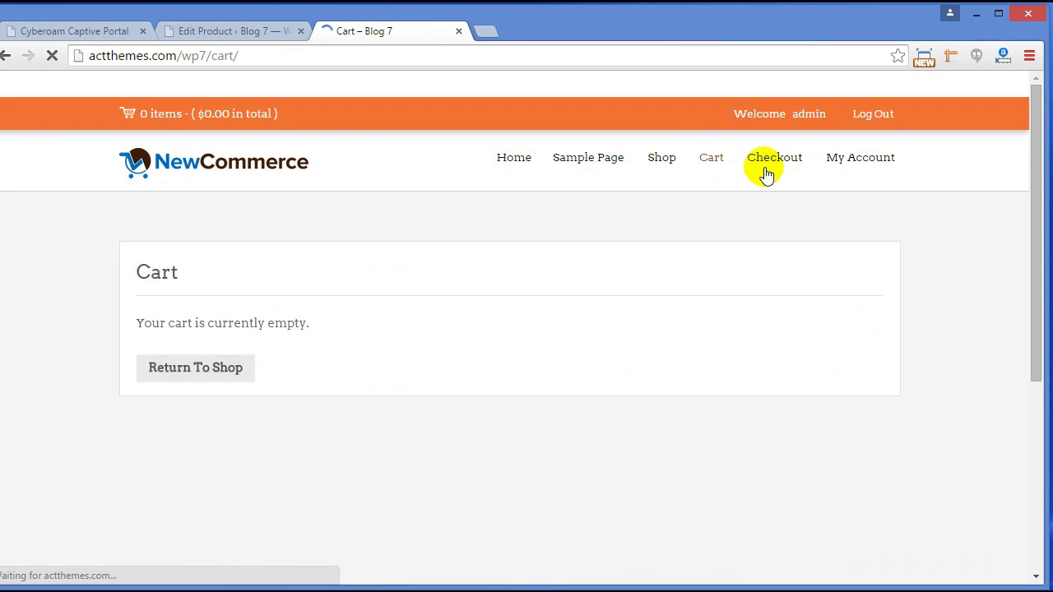